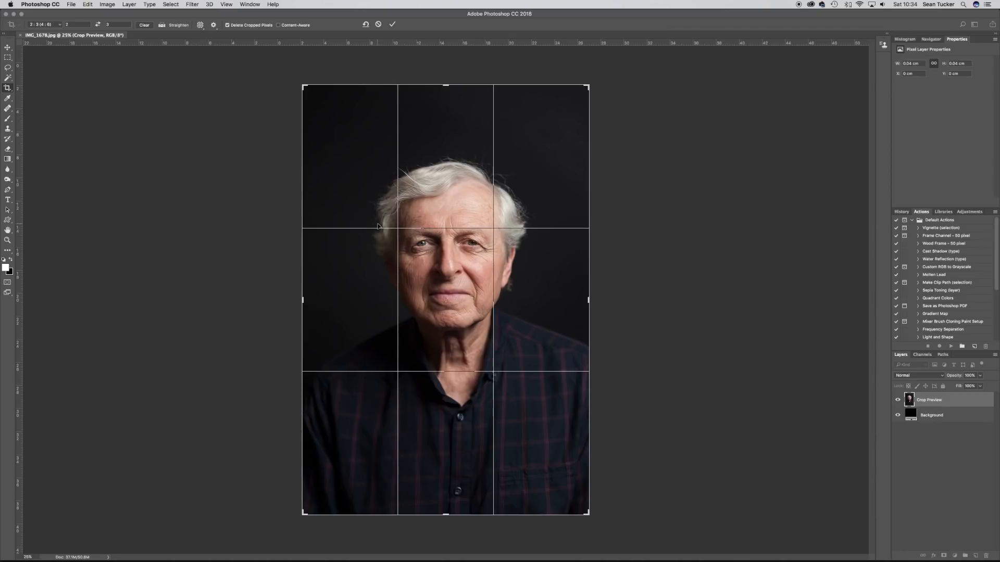
Crop the portrait slightly tighter around the man at the 2:3 ratio and apply the crop
left_click_drag(590, 515, 583, 504)
left_click_drag(434, 239, 451, 229)
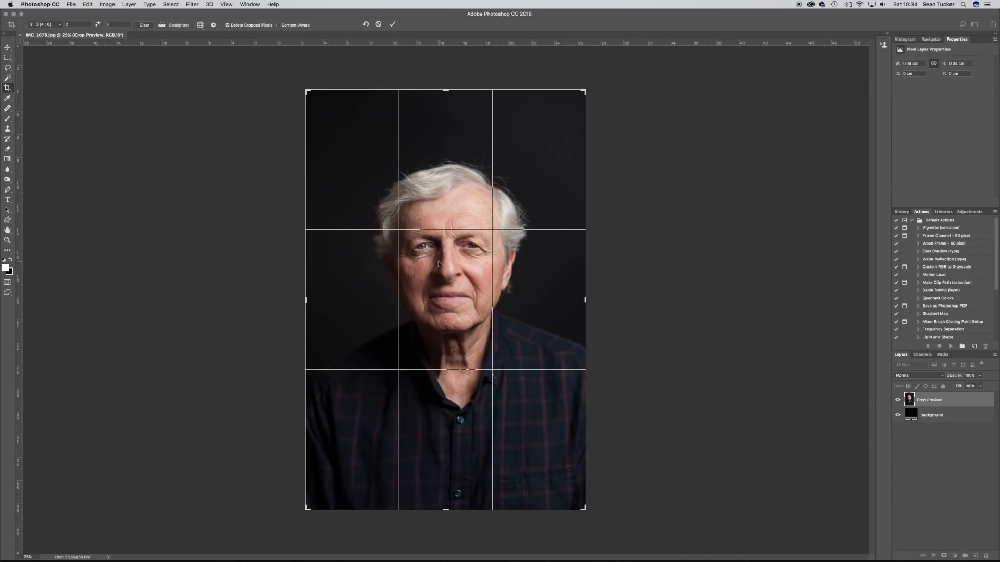
left_click_drag(586, 511, 582, 499)
left_click_drag(447, 292, 444, 254)
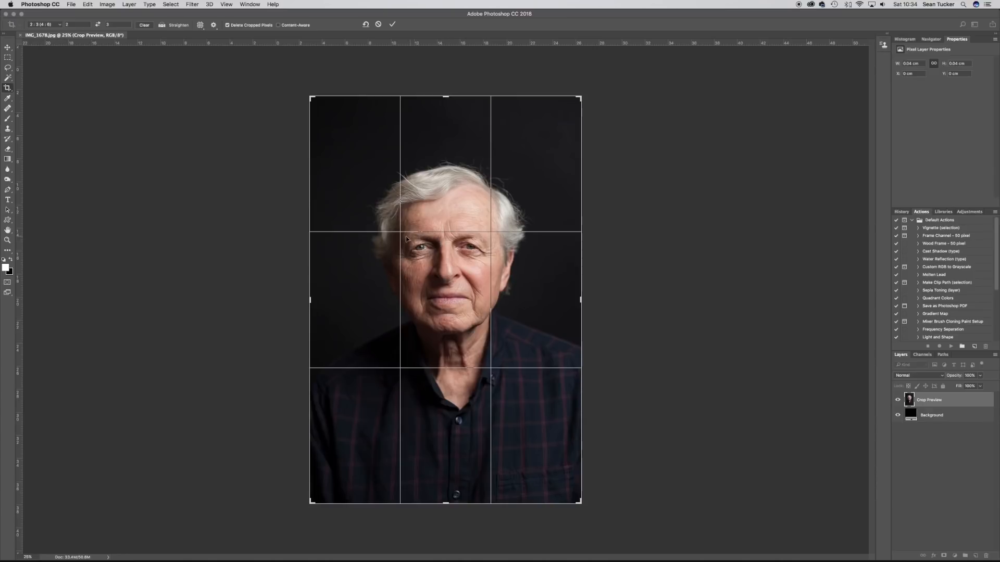
left_click(392, 24)
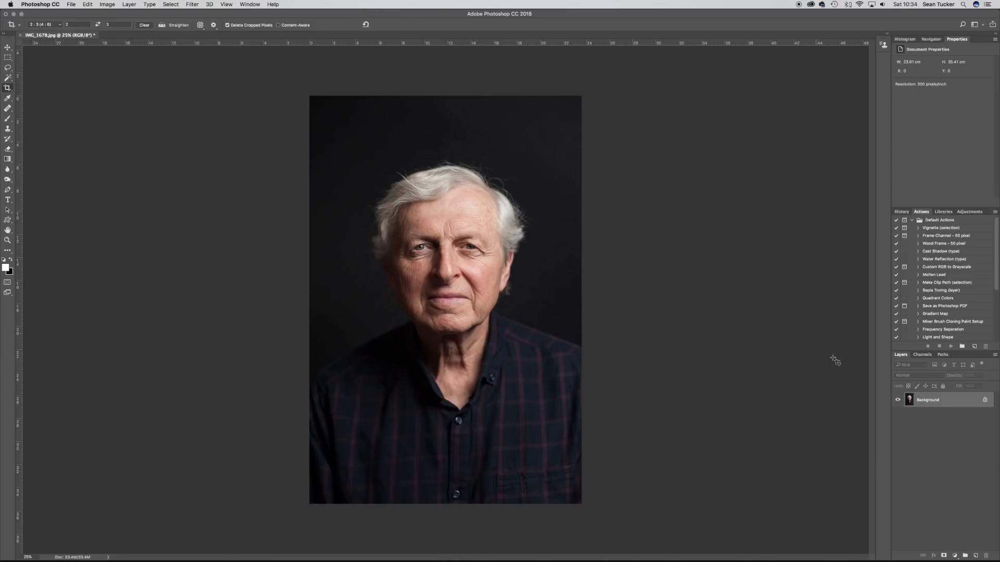
Add a new blank layer and choose the Healing Brush with sampling from Current & Below
left_click(975, 556)
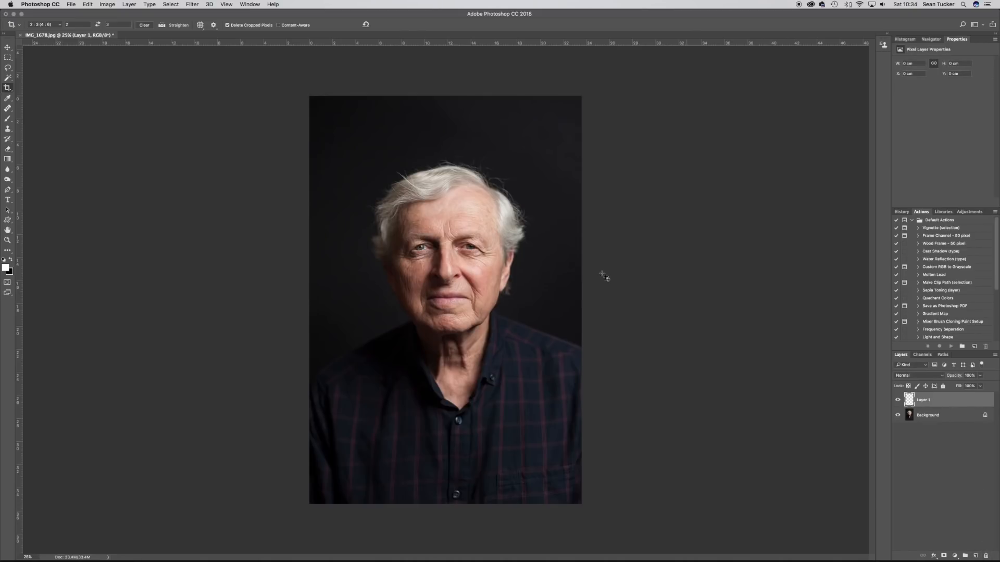
left_click(7, 108)
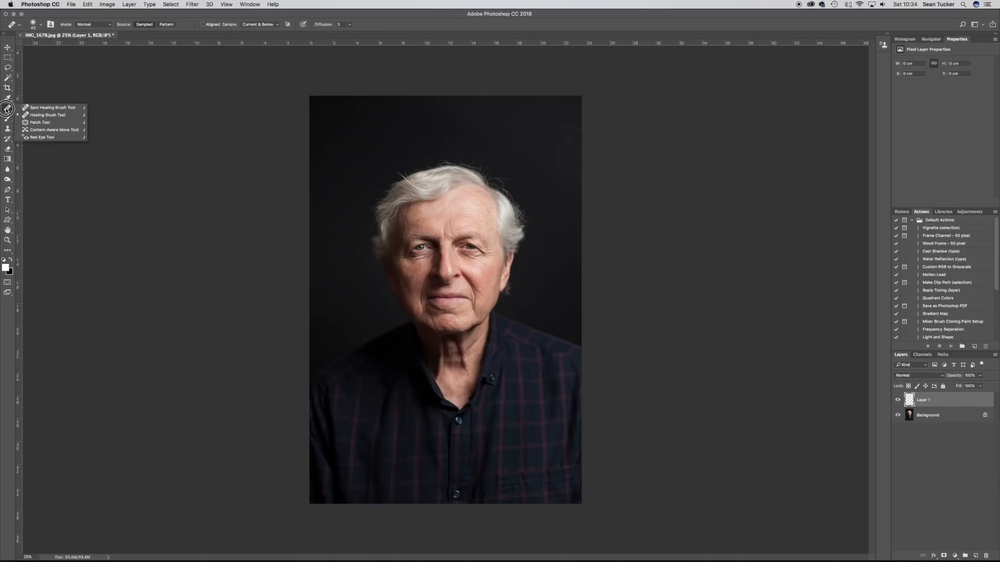
left_click(37, 115)
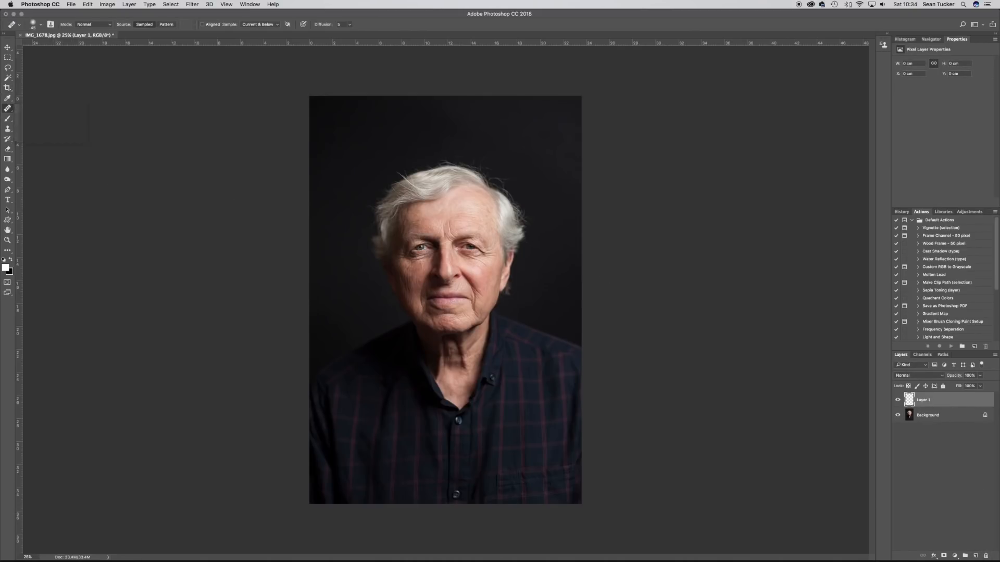
left_click(277, 25)
left_click(227, 16)
left_click(277, 27)
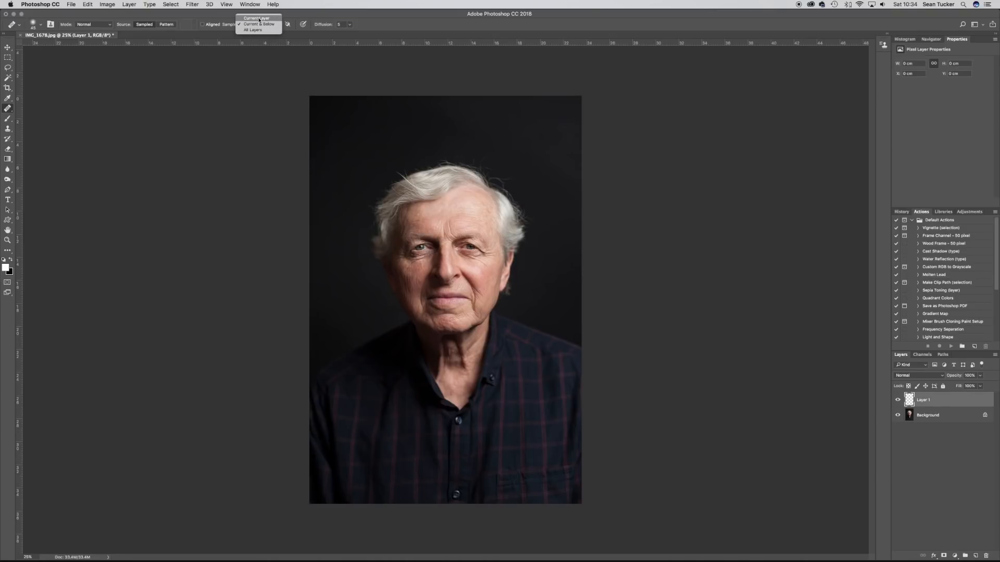
left_click(220, 14)
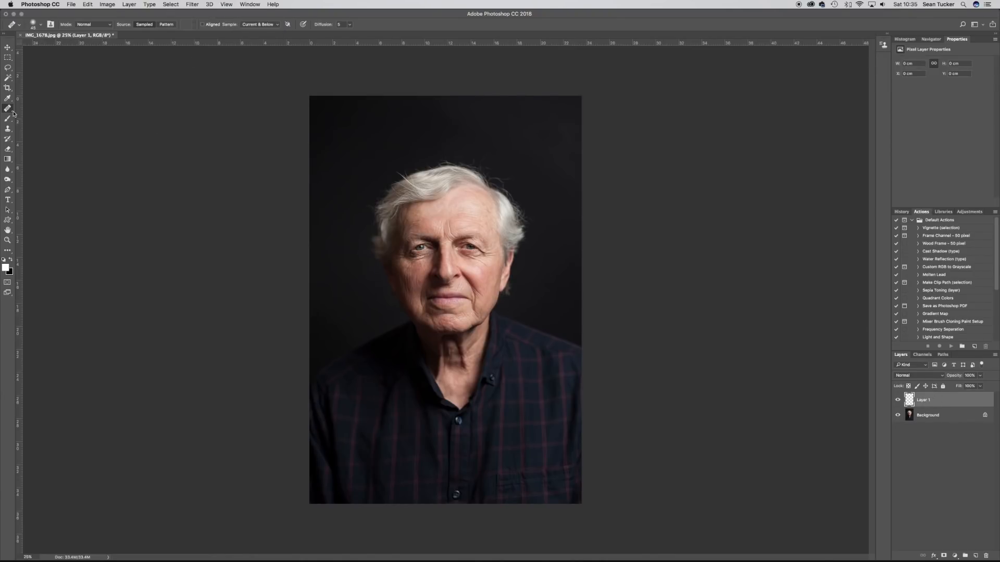
Set the healing brush to 0% hardness and a size of about 43 px
left_click(41, 24)
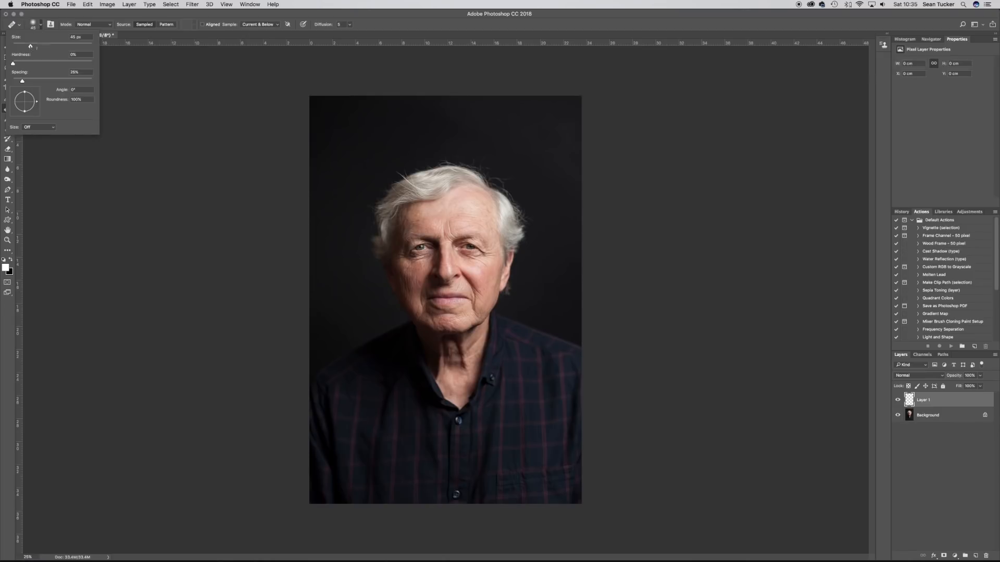
left_click(12, 64)
left_click_drag(30, 48, 29, 48)
left_click(62, 19)
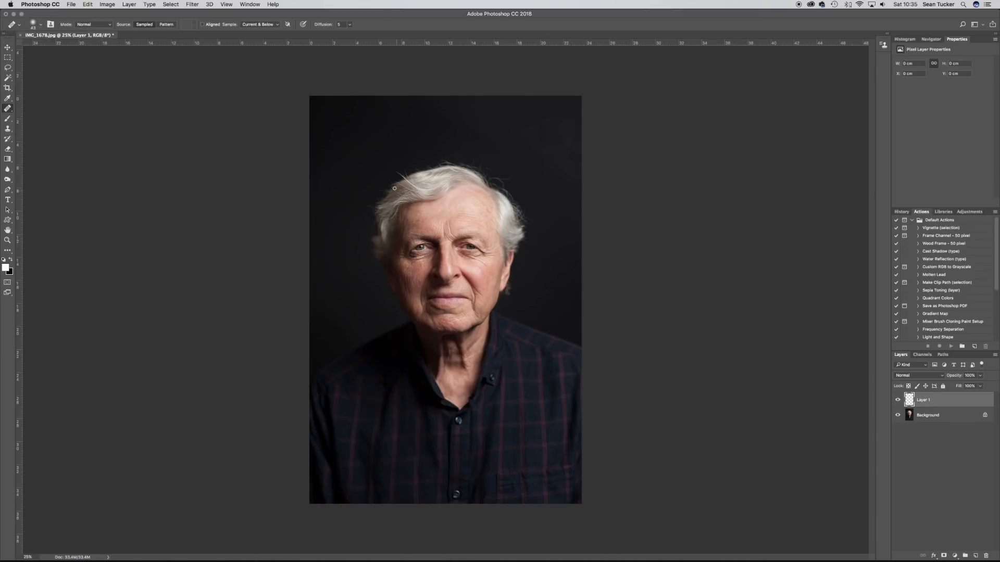
Heal the light scar mark in the middle of the forehead with a small healing brush
scroll(394, 188, "up", 10)
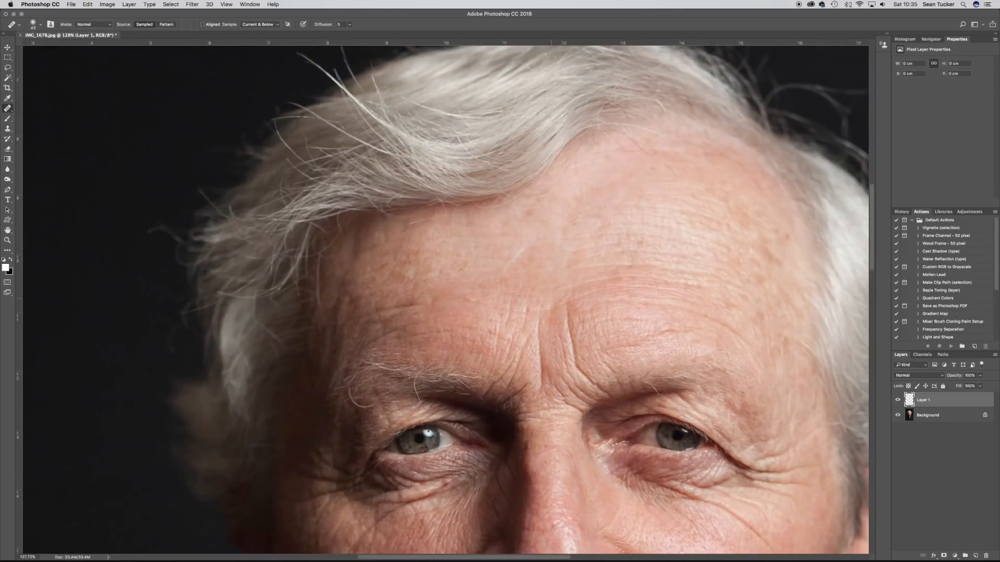
left_click_drag(480, 276, 417, 142)
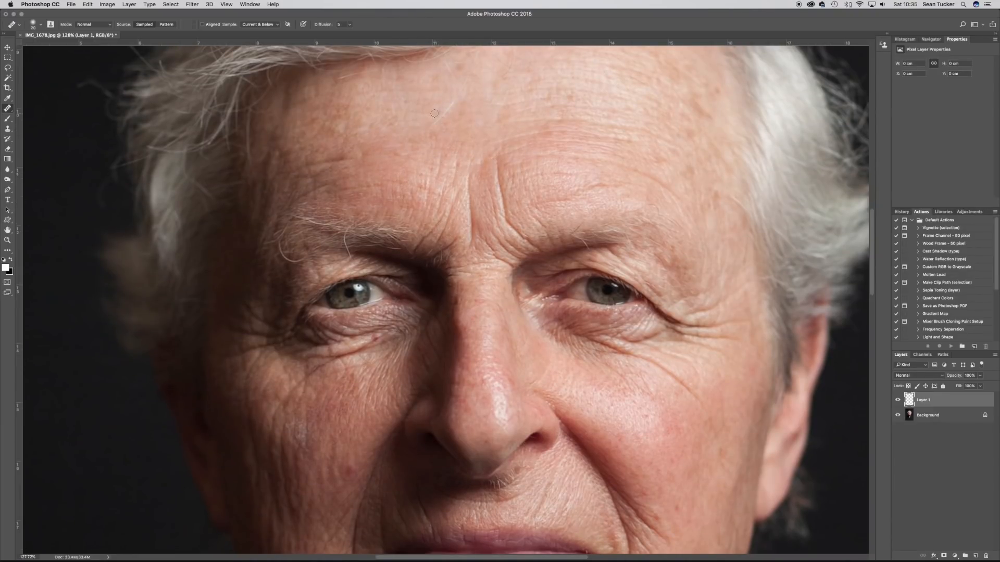
key("p")
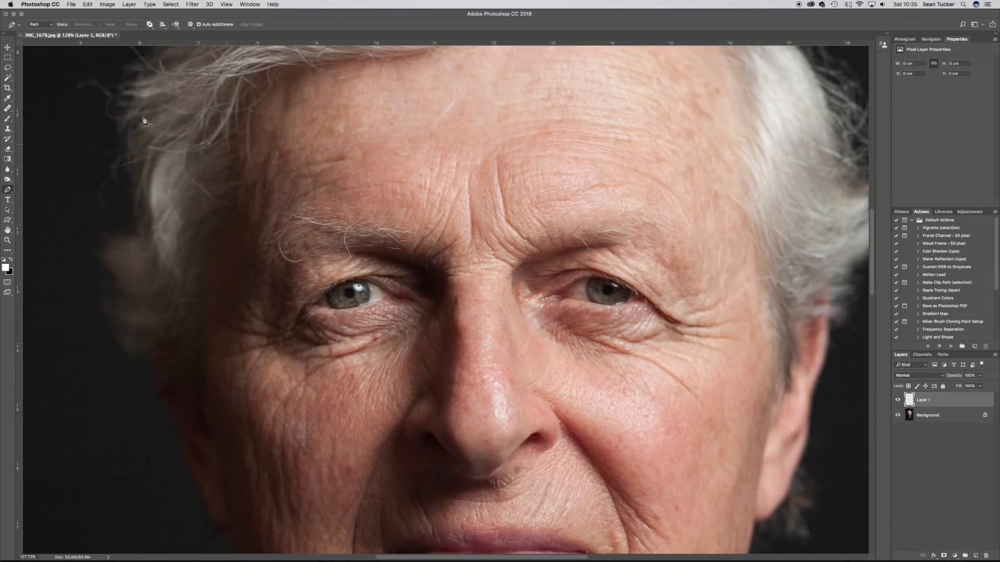
left_click(7, 109)
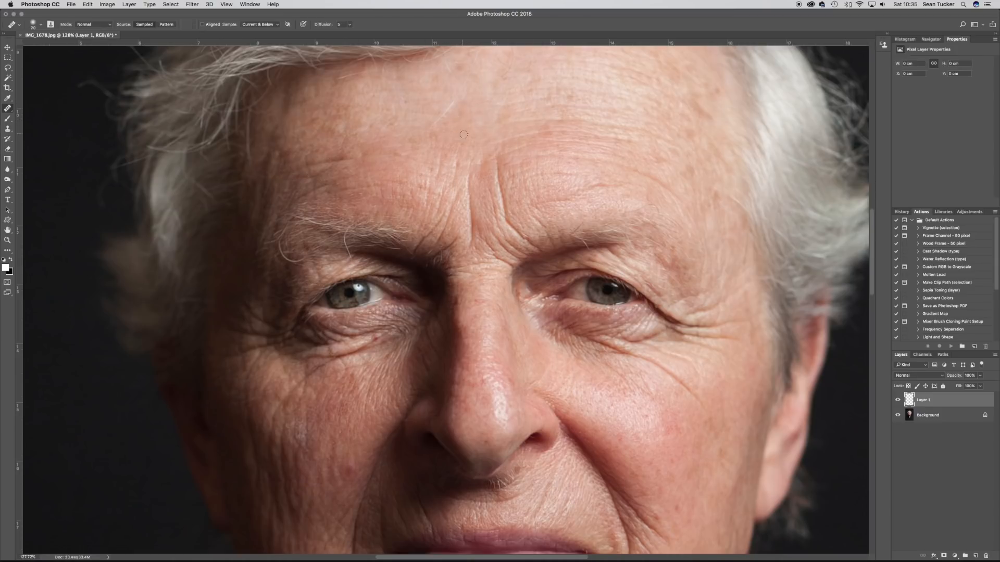
left_click_drag(465, 77, 455, 106)
left_click(439, 124)
Heal the stray hair hanging down from the middle of the photo's left-hand eyebrow, sampling skin next to it
left_click_drag(448, 163, 469, 85)
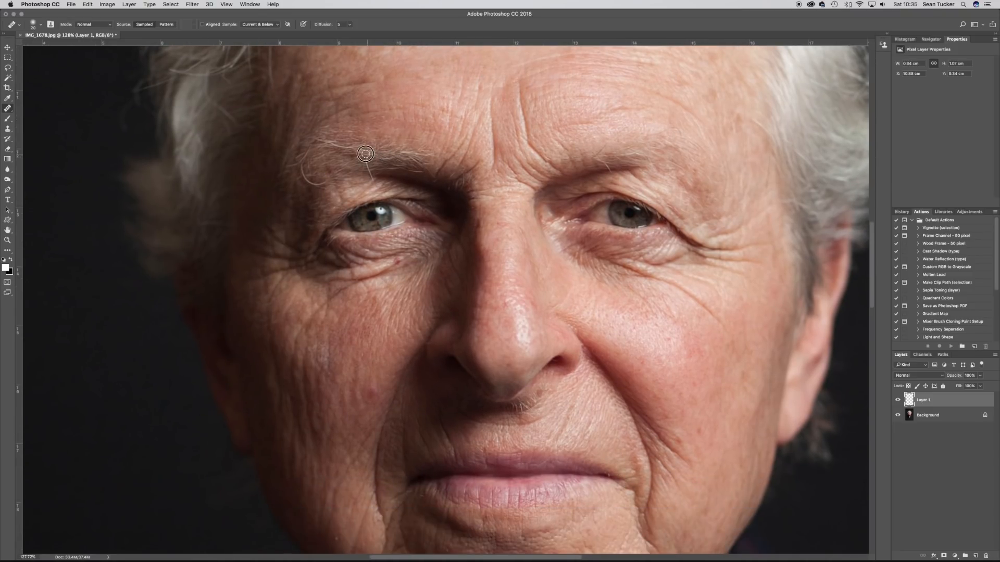
left_click(378, 166, "alt")
left_click(366, 160)
left_click(384, 176, "alt")
left_click(370, 174)
left_click(370, 167, "alt")
left_click(371, 176)
left_click(382, 181, "alt")
left_click(374, 176)
Heal the long curled hairs at the outer end of the left-hand eyebrow, resampling nearby skin between strokes
left_click(303, 176, "alt")
left_click(321, 183, "alt")
left_click(318, 174)
left_click(320, 182)
left_click(316, 171, "alt")
left_click(313, 182)
left_click(316, 166, "alt")
left_click(308, 178)
Heal the stray hairs and marks above the photo's right-hand eyebrow using skin sampled beside them
left_click_drag(452, 117, 357, 103)
left_click(513, 136, "alt")
left_click_drag(498, 139, 507, 136)
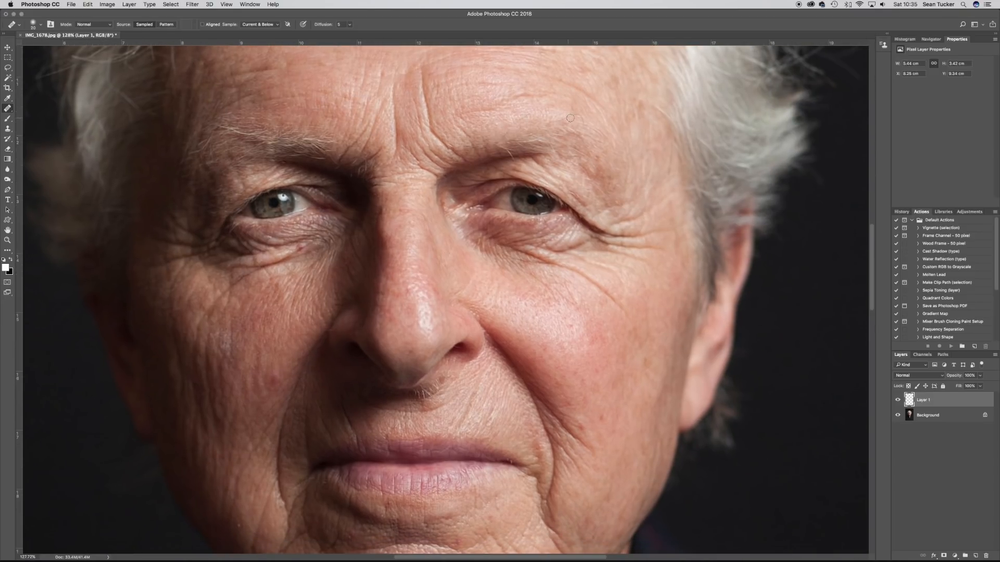
left_click(594, 117, "alt")
left_click_drag(572, 116, 584, 120)
Heal the small blemishes on the jaw, around the mouth, below the nose and on the right-hand cheek
left_click_drag(403, 289, 401, 170)
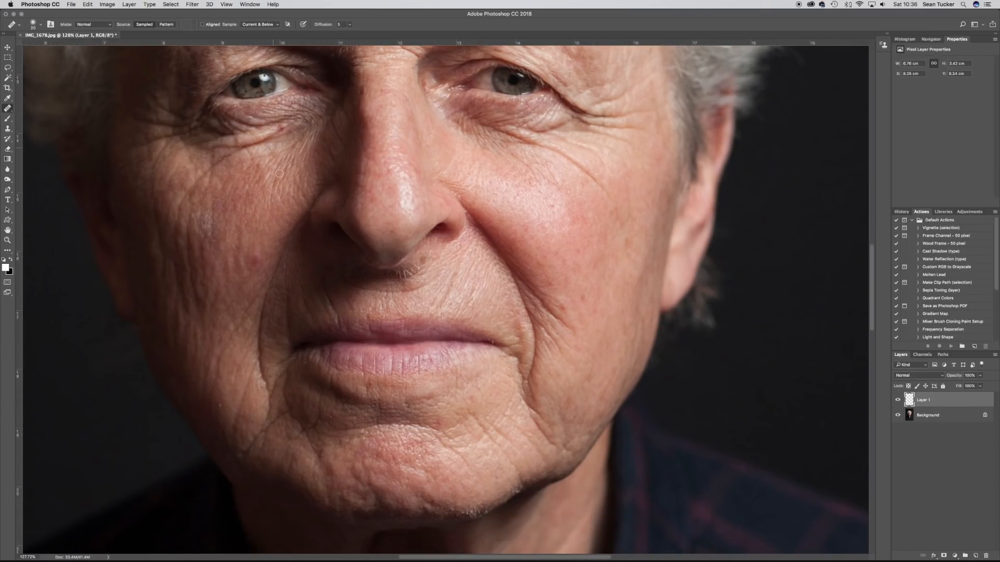
left_click(221, 395, "alt")
left_click(220, 407)
left_click(499, 425, "alt")
left_click(506, 315, "alt")
left_click(479, 337)
left_click(493, 341)
left_click(442, 251)
left_click(407, 278)
mouse_move(557, 218)
left_mouse_down()
mouse_move(542, 230)
mouse_move(571, 244)
mouse_move(593, 241)
left_mouse_up()
Heal the remaining spots across the upper forehead, sampling clean skin beside each one
left_click_drag(322, 203, 330, 270)
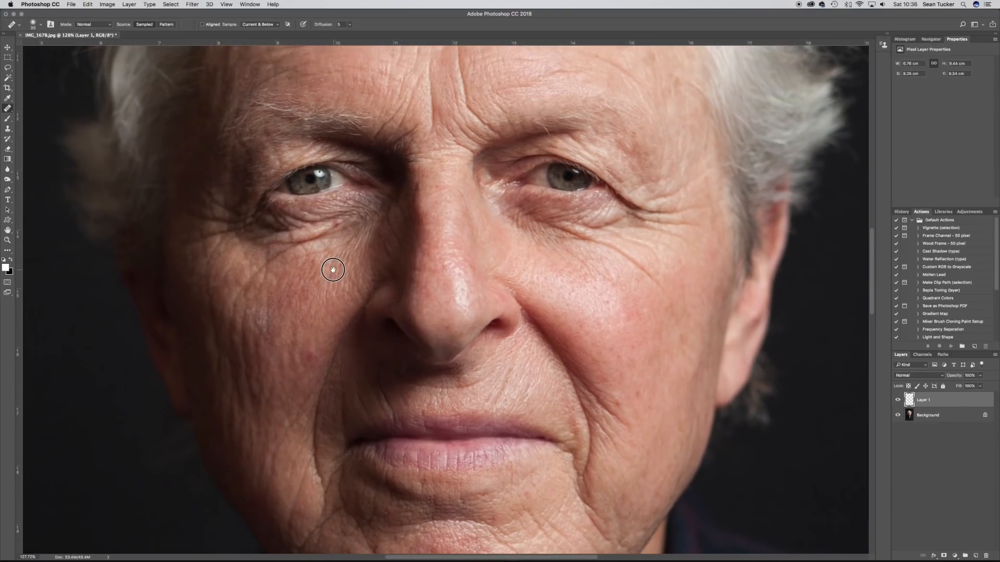
left_click_drag(441, 210, 372, 312)
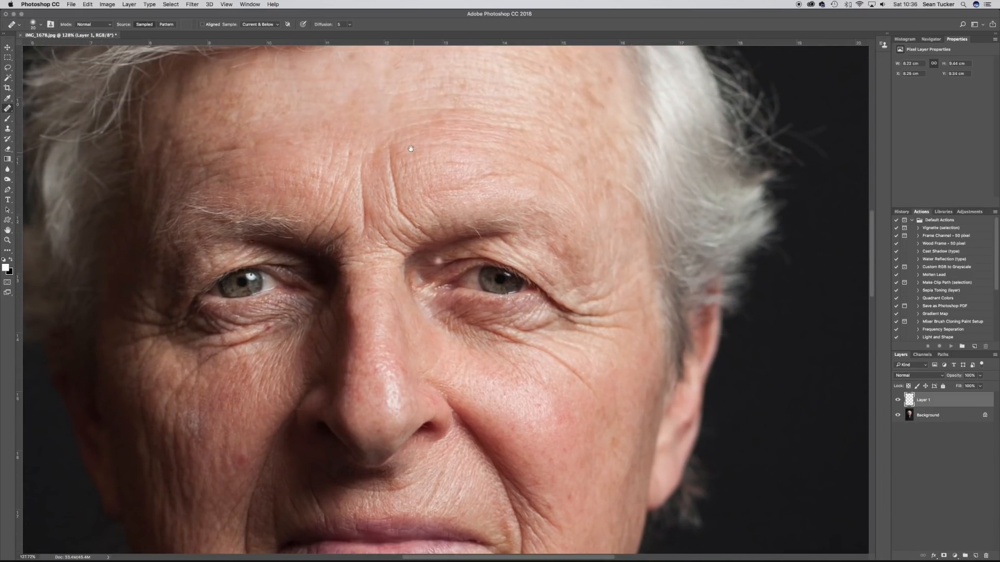
left_click_drag(410, 149, 418, 223)
left_click(424, 105, "alt")
mouse_move(429, 111)
left_mouse_down()
mouse_move(402, 125)
mouse_move(434, 133)
mouse_move(409, 143)
left_mouse_up()
left_click(427, 153, "alt")
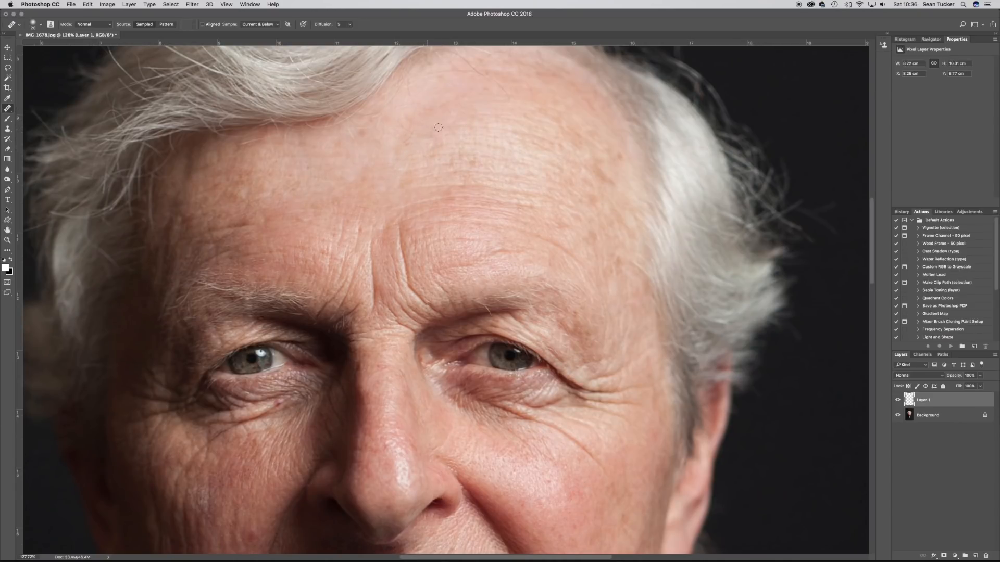
left_click(415, 118, "alt")
left_click_drag(408, 124, 423, 135)
left_click_drag(492, 85, 507, 100)
Check the retouched face and the whole portrait, and add a second blank layer above the skin healing layer
mouse_move(327, 186)
left_mouse_down()
mouse_move(375, 140)
mouse_move(352, 26)
left_mouse_up()
left_click_drag(402, 174, 409, 95)
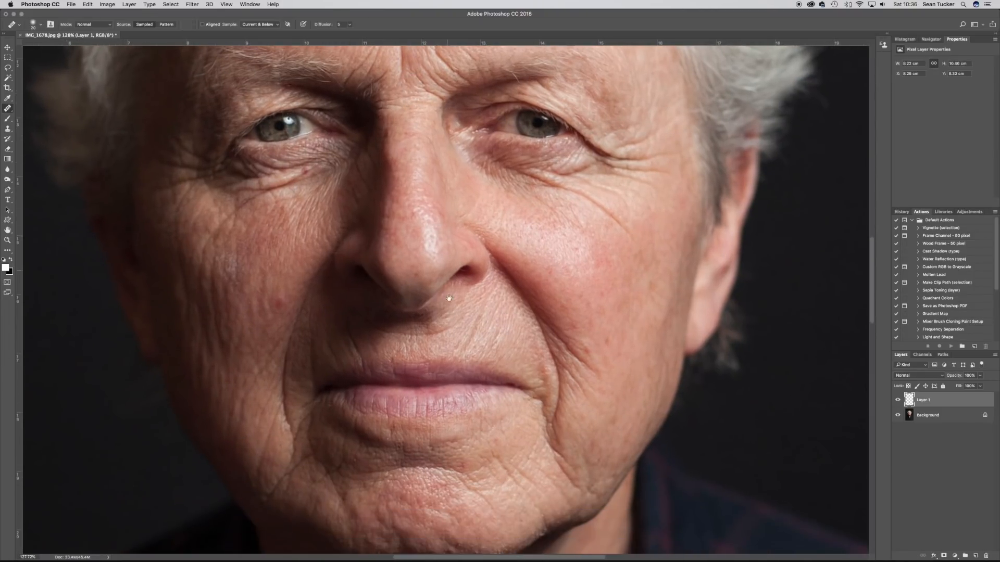
left_click_drag(449, 298, 461, 71)
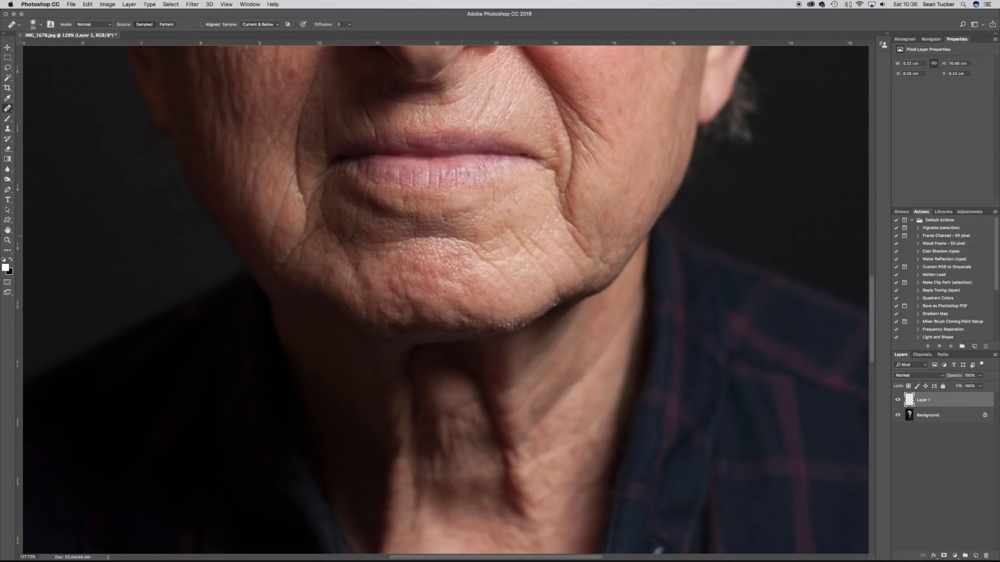
key("super+0")
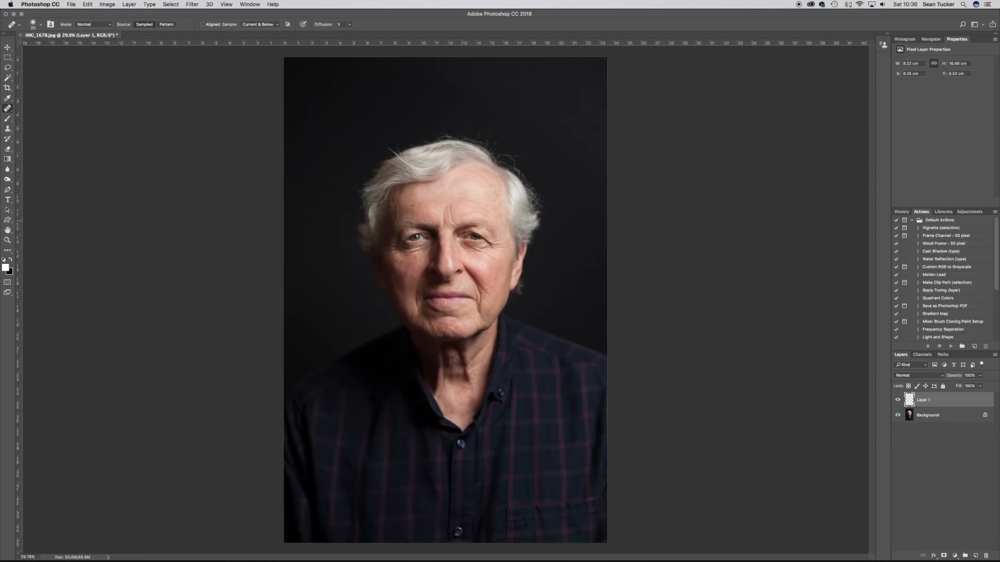
left_click_drag(387, 141, 776, 177)
left_click(976, 556)
Heal the flyaway hairs against the dark background on the left side of the head
left_click_drag(131, 212, 152, 214)
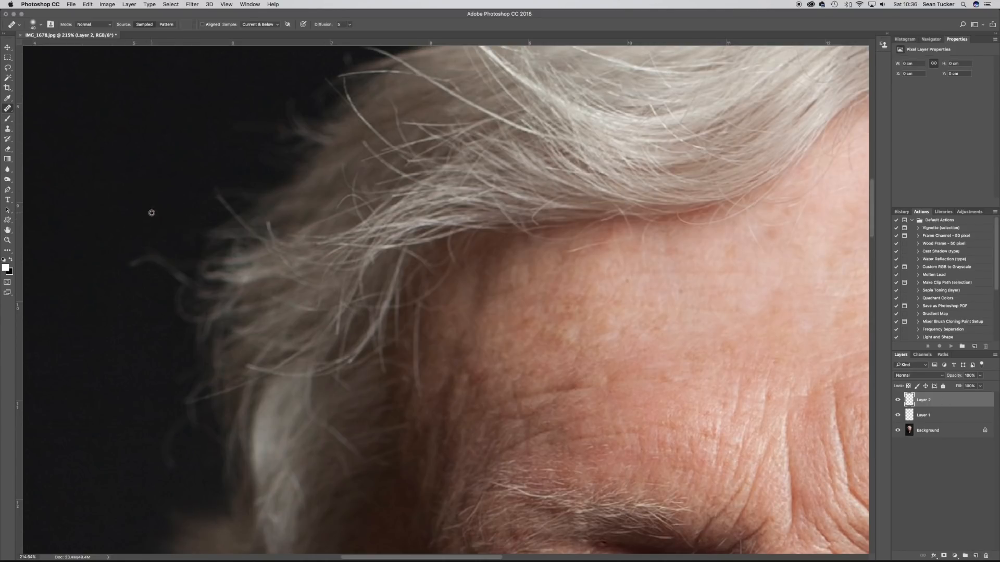
mouse_move(172, 268)
left_mouse_down()
mouse_move(142, 257)
mouse_move(100, 270)
left_mouse_up()
left_click(221, 164, "alt")
mouse_move(218, 186)
left_mouse_down()
mouse_move(223, 198)
mouse_move(229, 190)
left_mouse_up()
Heal the short hairs sticking up along the upper left outline of the hair
scroll(202, 122, "up", 10)
scroll(202, 122, "right", 3)
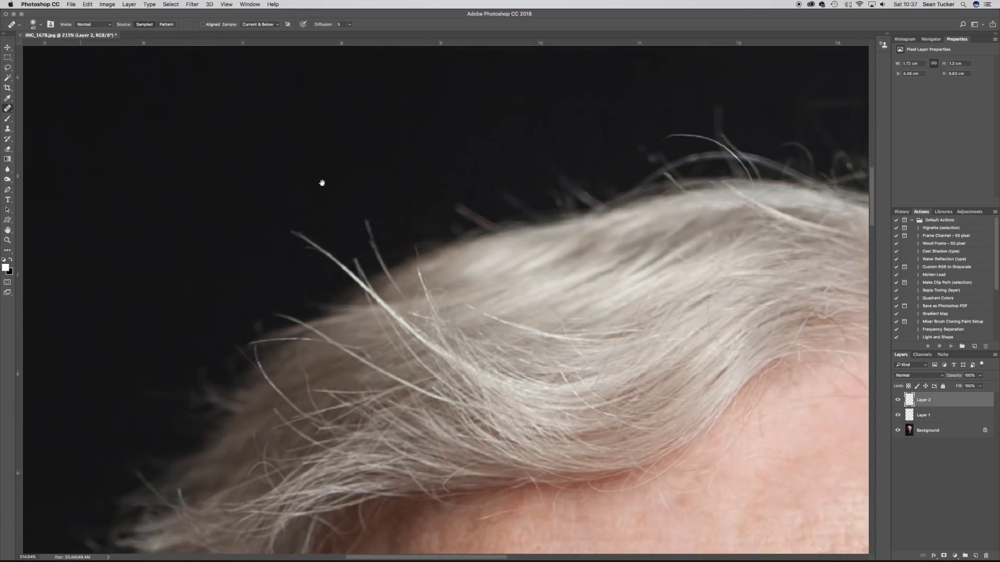
mouse_move(380, 261)
left_mouse_down()
mouse_move(368, 268)
mouse_move(361, 232)
left_mouse_up()
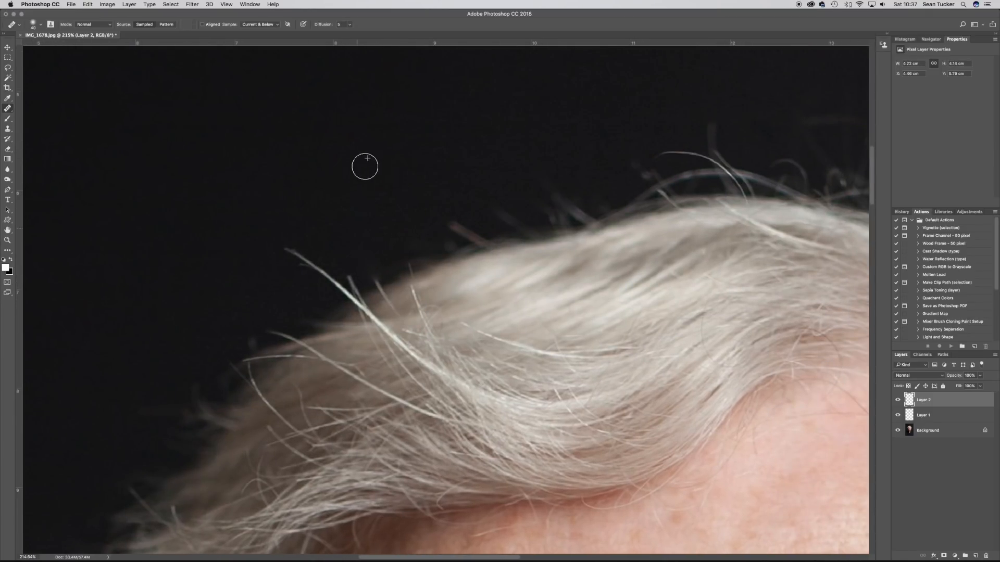
left_click(384, 279)
left_click(464, 203)
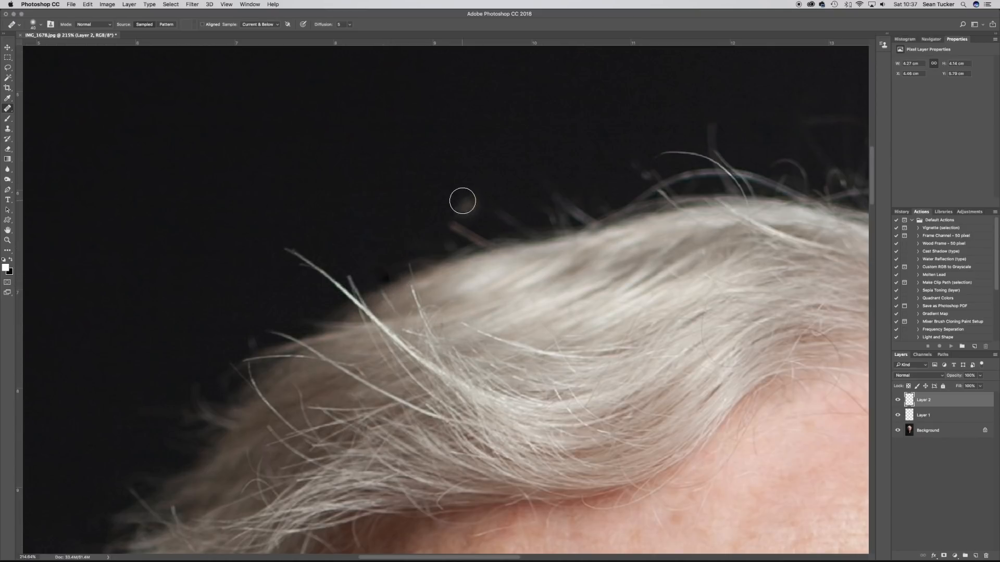
Heal the upright flyaway hair above the crown and undo the stroke on the curved hair beside it
left_click_drag(338, 164, 140, 241)
left_click(535, 191, "alt")
mouse_move(520, 218)
left_mouse_down()
mouse_move(506, 176)
mouse_move(515, 186)
left_mouse_up()
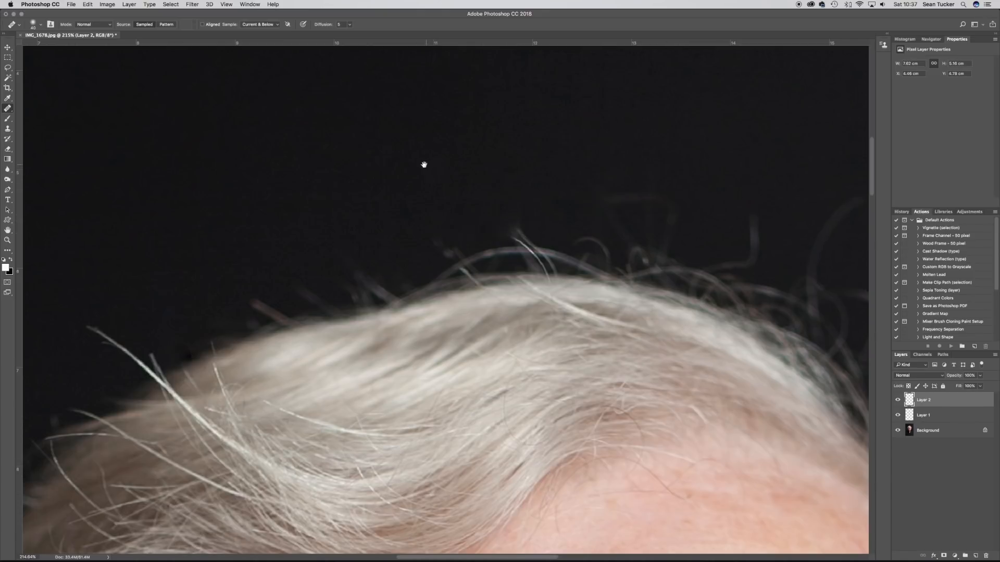
left_click_drag(424, 163, 382, 172)
key("super+z")
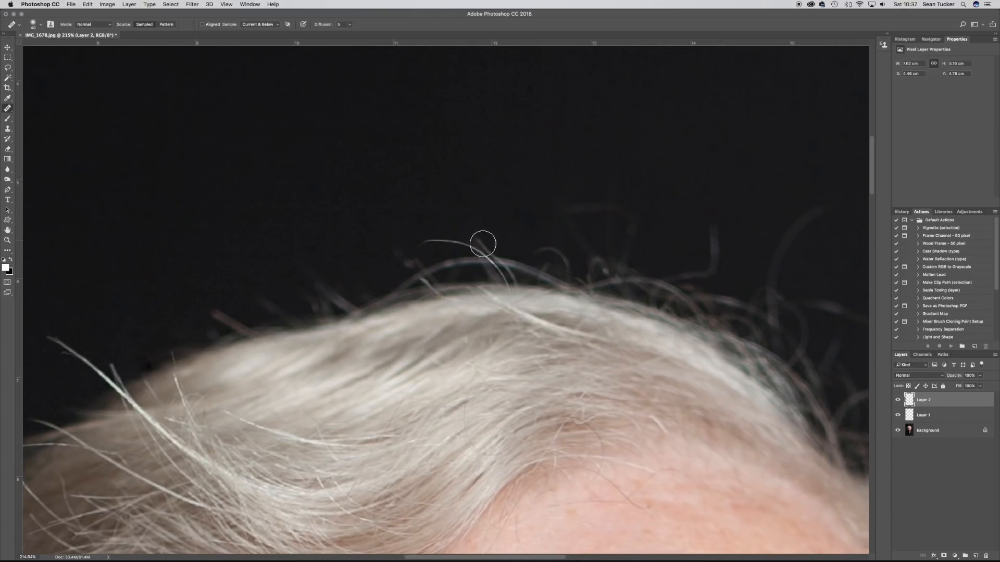
Heal the faint outer flyaway hairs in the dark background at the upper right of the head
left_click_drag(489, 182, 360, 168)
left_click_drag(531, 202, 349, 171)
left_click_drag(460, 238, 485, 178)
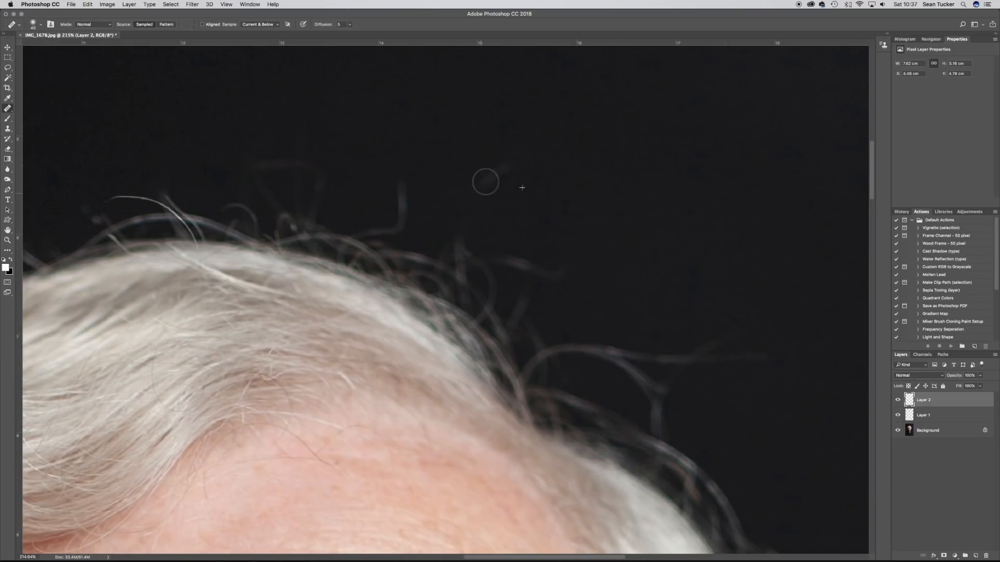
left_click_drag(507, 259, 583, 266)
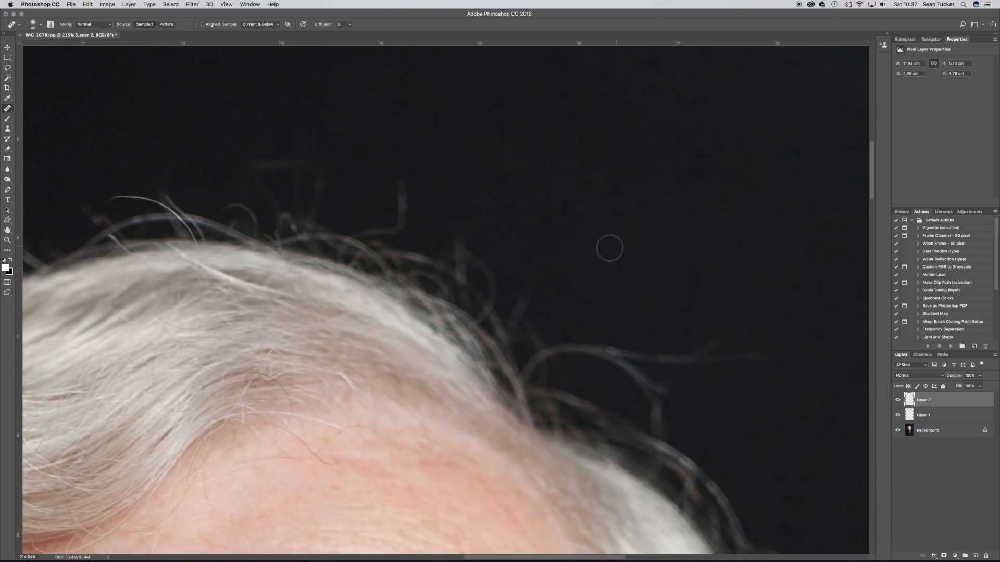
left_click_drag(692, 317, 403, 172)
mouse_move(404, 216)
left_mouse_down()
mouse_move(466, 220)
mouse_move(420, 202)
mouse_move(470, 200)
left_mouse_up()
Try healing the long arching hair at the upper right of the head and undo the stroke
left_click(371, 193, "alt")
left_click_drag(336, 199, 462, 203)
key("super+z")
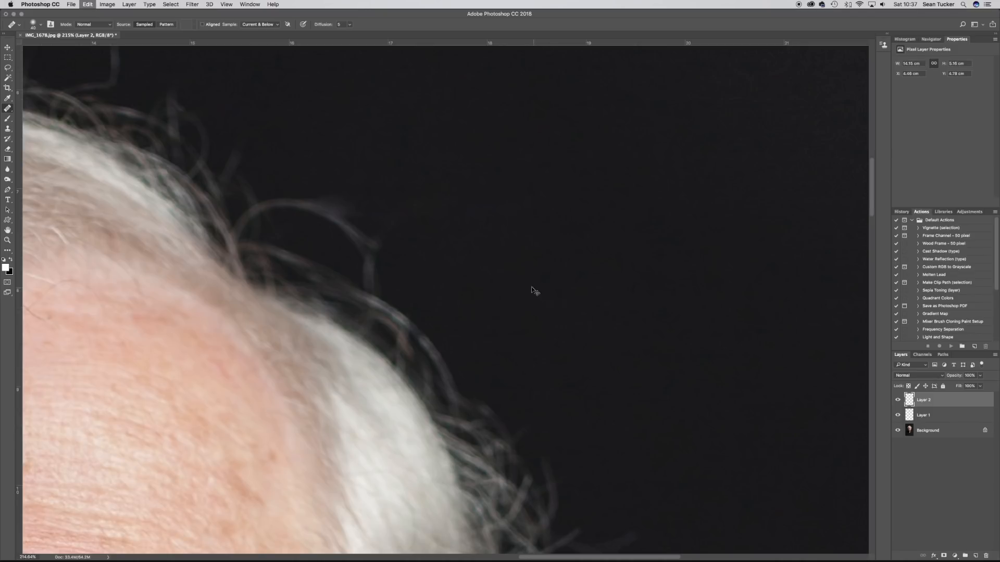
Choose the Clone Stamp and reduce its brush size to about 40 px
left_click(8, 129)
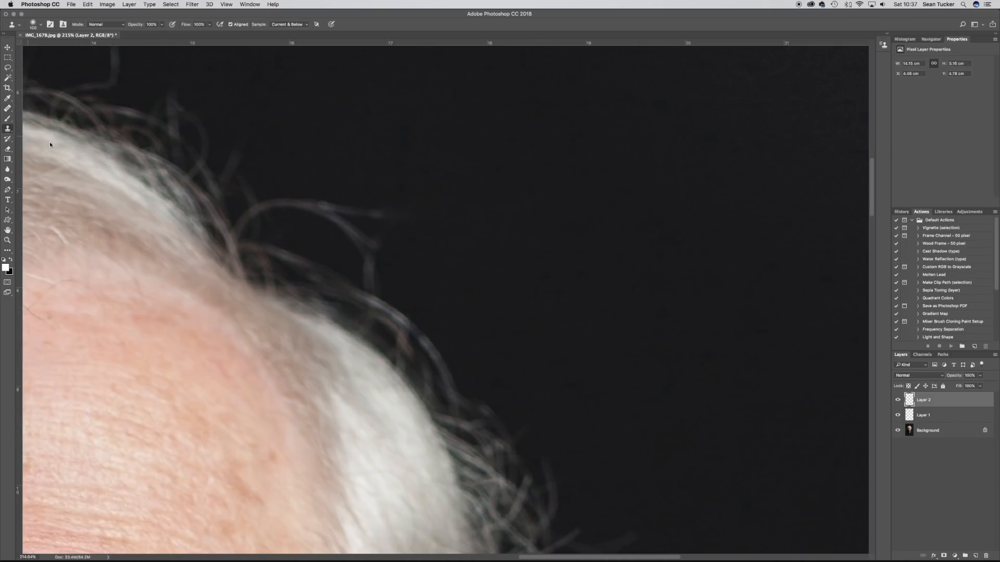
key("bracketleft")
key("bracketleft")
key("bracketleft")
key("bracketleft")
key("bracketright")
Clone dark background over the long arching flyaway hair and its drooping end at the upper right of the head
left_click(348, 183, "alt")
mouse_move(337, 197)
left_mouse_down()
mouse_move(378, 213)
mouse_move(415, 210)
left_mouse_up()
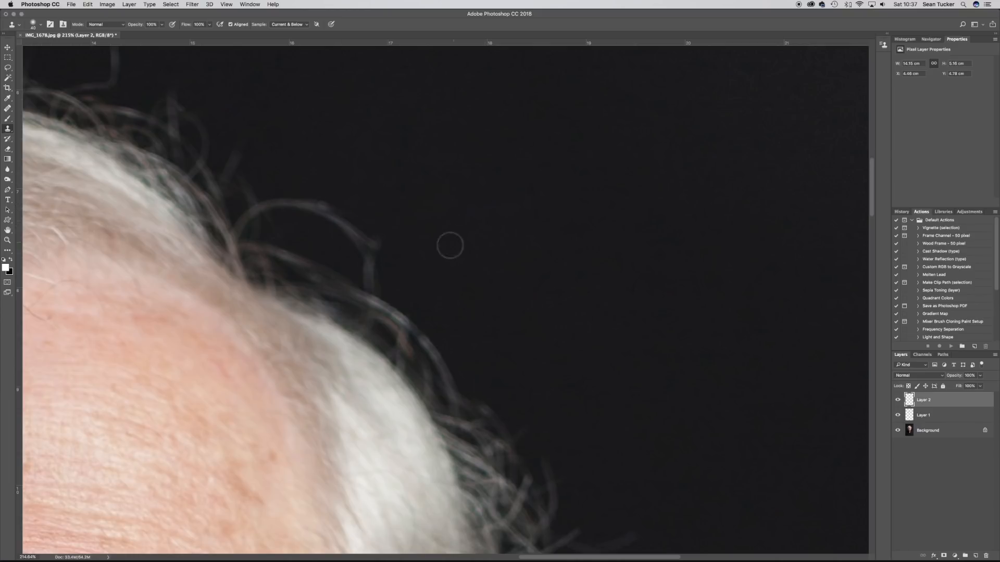
left_click(289, 157, "alt")
left_click_drag(271, 203, 385, 242)
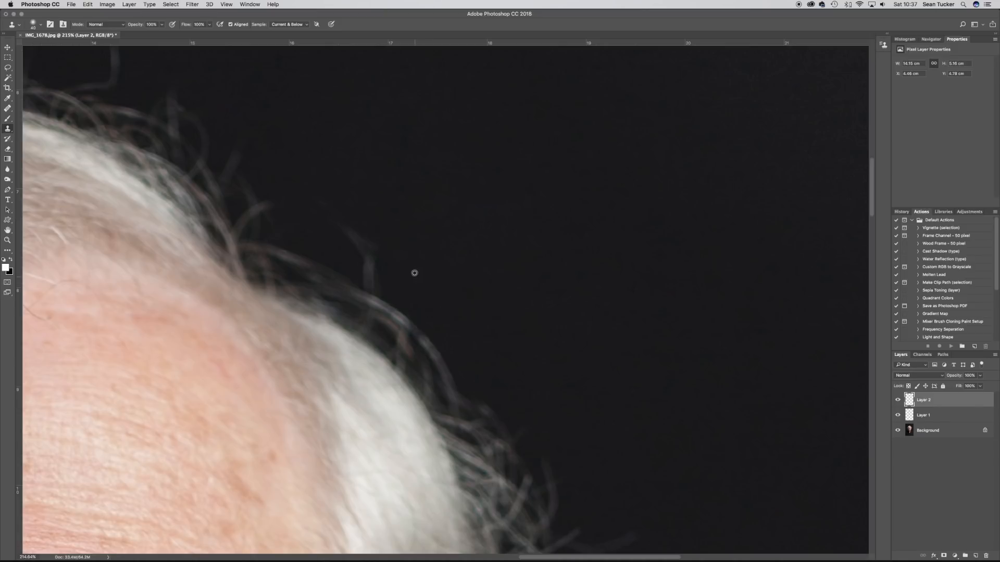
left_click_drag(373, 280, 343, 225)
Clone out the faint hairs projecting into the background on the head's right side, above the ear
scroll(430, 225, "down", 10)
scroll(429, 225, "right", 5)
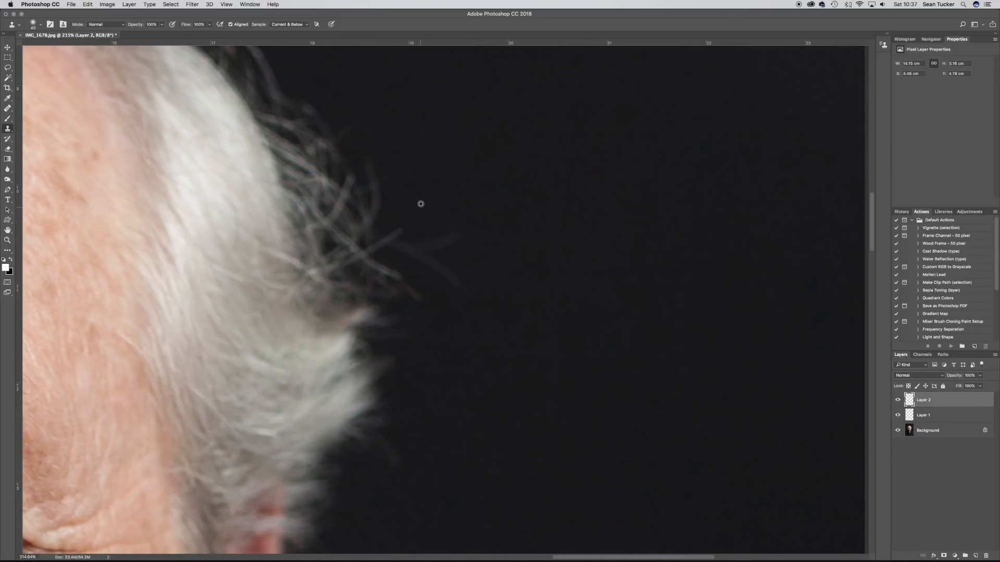
left_click_drag(406, 248, 462, 227)
Clone clean background over the faint loose hairs floating above the crown
scroll(424, 212, "up", 10)
scroll(424, 212, "left", 8)
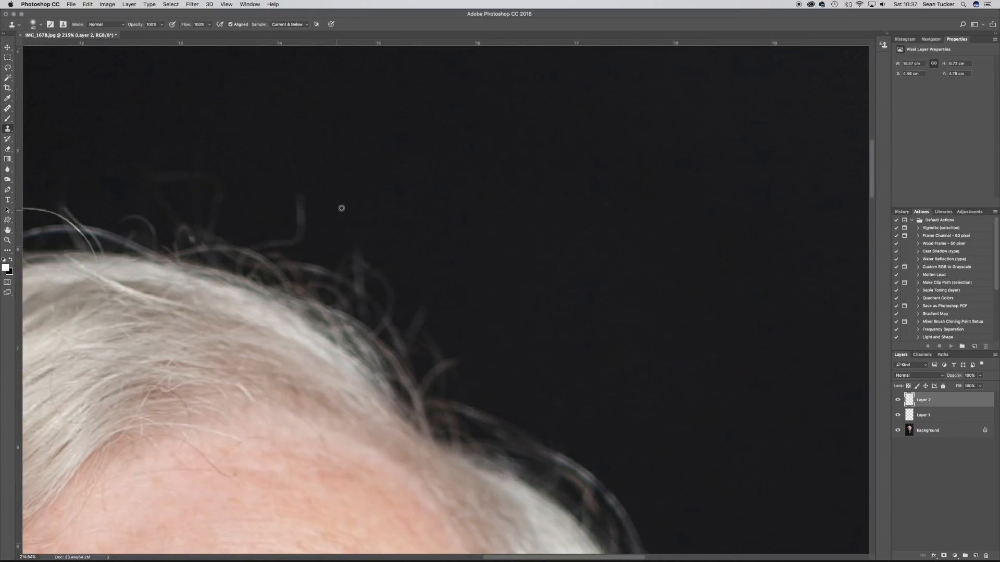
scroll(283, 177, "left", 5)
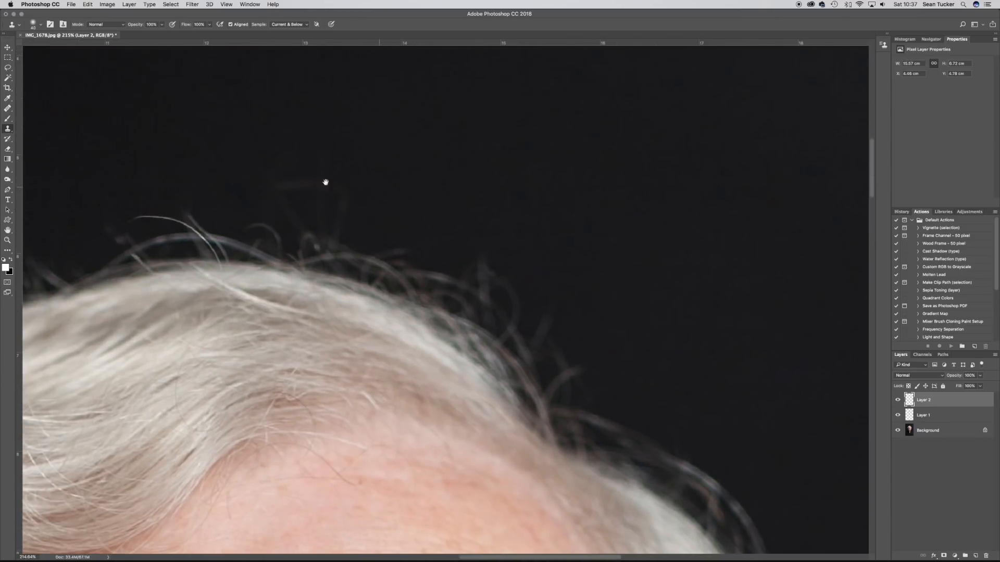
left_click(364, 210, "alt")
mouse_move(327, 206)
left_mouse_down()
mouse_move(348, 224)
mouse_move(331, 181)
mouse_move(367, 198)
mouse_move(286, 188)
mouse_move(378, 191)
mouse_move(323, 151)
mouse_move(318, 116)
left_mouse_up()
Clone dark background over the faint flyaway hairs along the upper-left edge of the hair
scroll(190, 168, "left", 10)
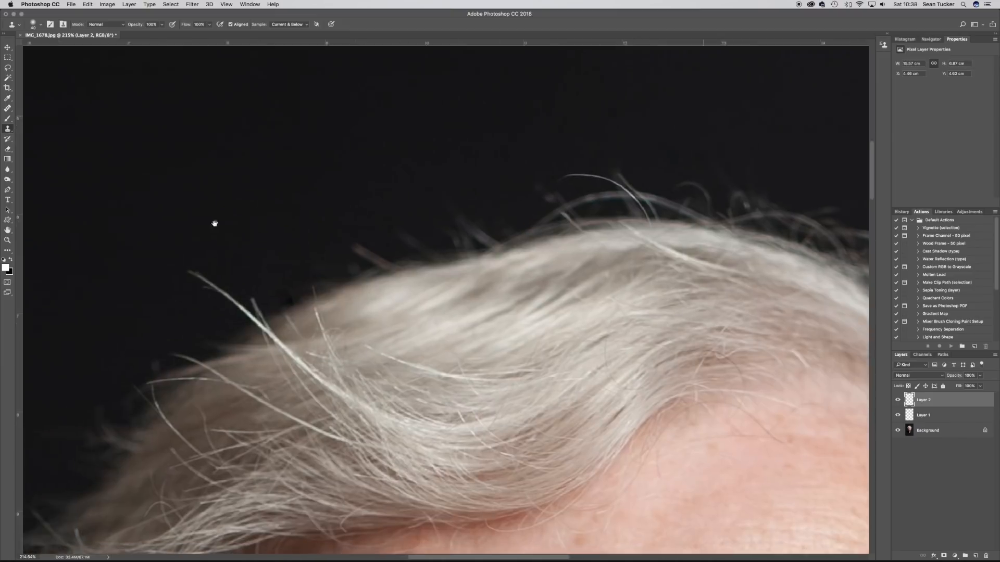
left_click(223, 323, "alt")
mouse_move(292, 299)
left_mouse_down()
mouse_move(308, 301)
mouse_move(255, 263)
left_mouse_up()
left_click(194, 309, "alt")
Clone out the faint curled hairs in the background beside the left temple
scroll(194, 309, "down", 8)
scroll(194, 308, "left", 6)
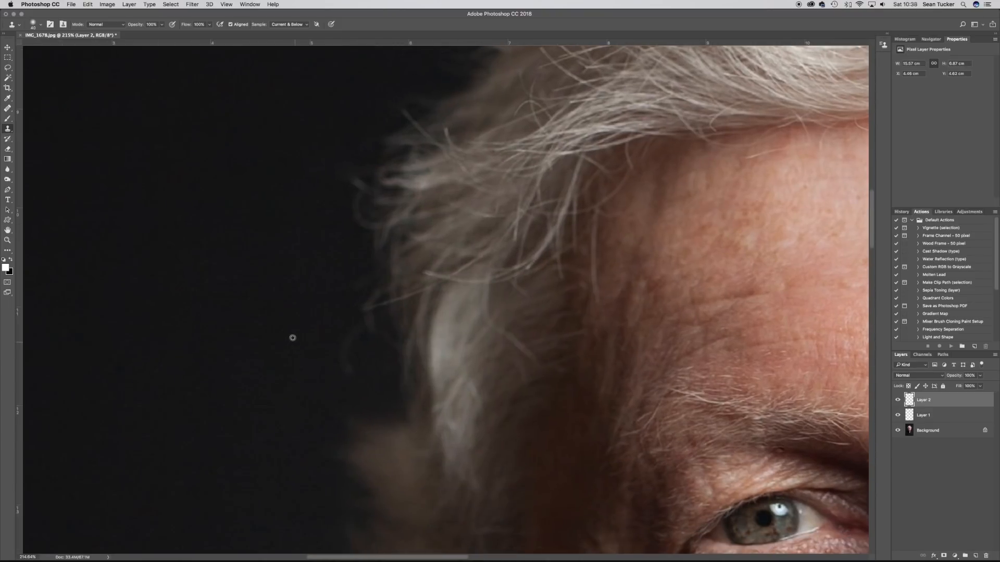
left_click_drag(347, 355, 347, 379)
mouse_move(269, 394)
left_mouse_down()
mouse_move(257, 271)
mouse_move(235, 206)
left_mouse_up()
Stamp all visible layers into a new merged layer on top and switch to the Move tool
scroll(584, 276, "down", 8)
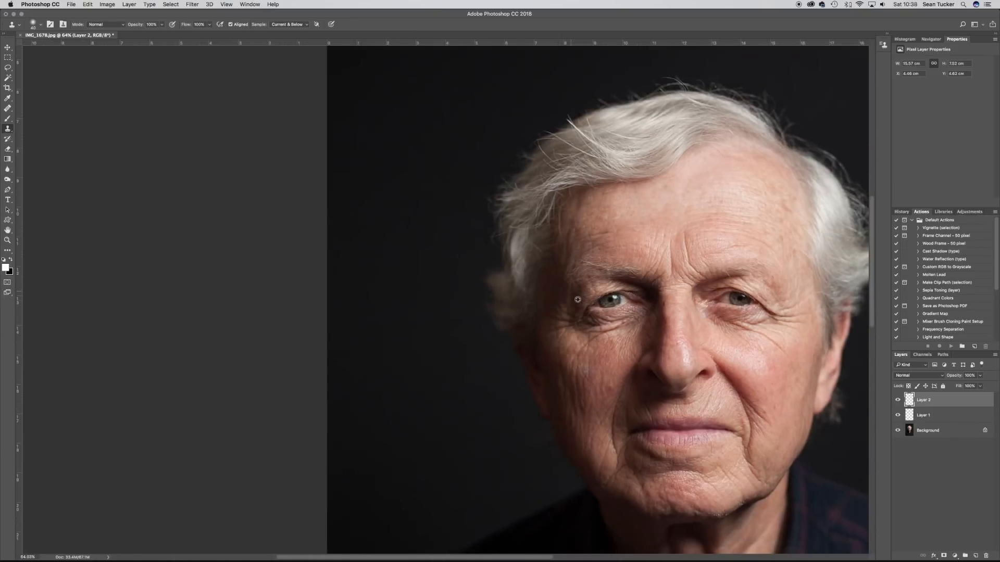
scroll(582, 298, "down", 4)
scroll(573, 300, "up", 4)
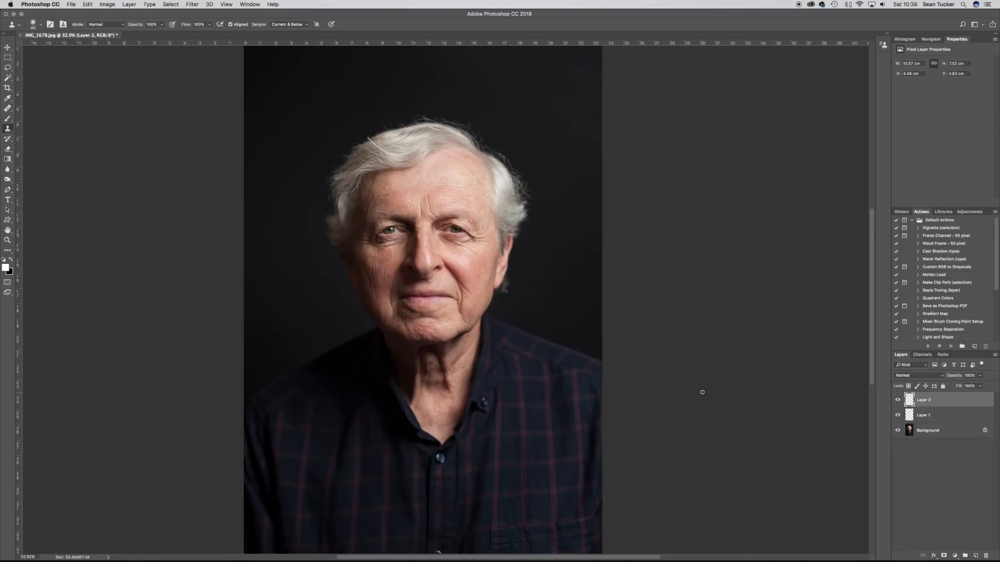
scroll(702, 382, "down", 3)
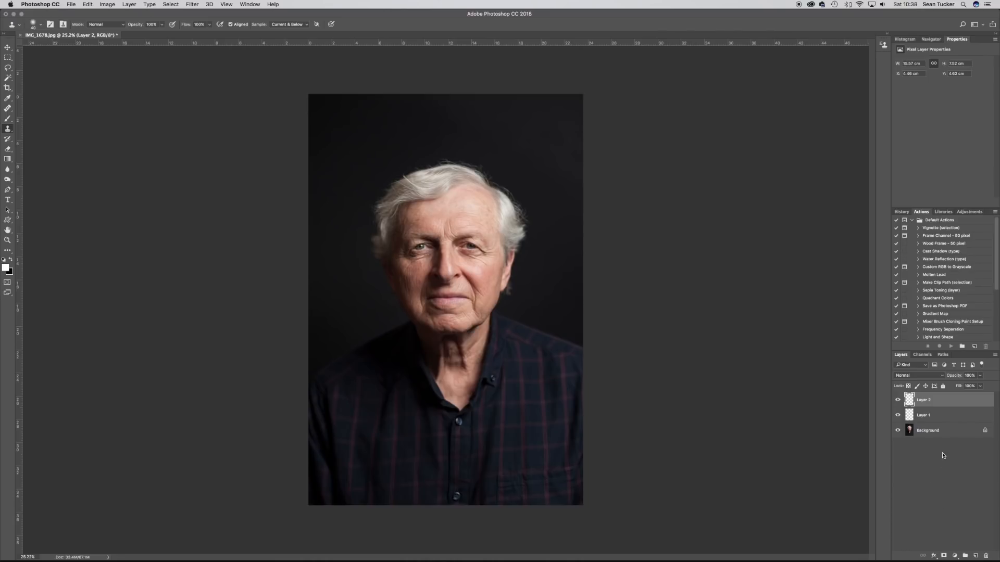
key("super+alt+shift+e")
left_click(12, 48)
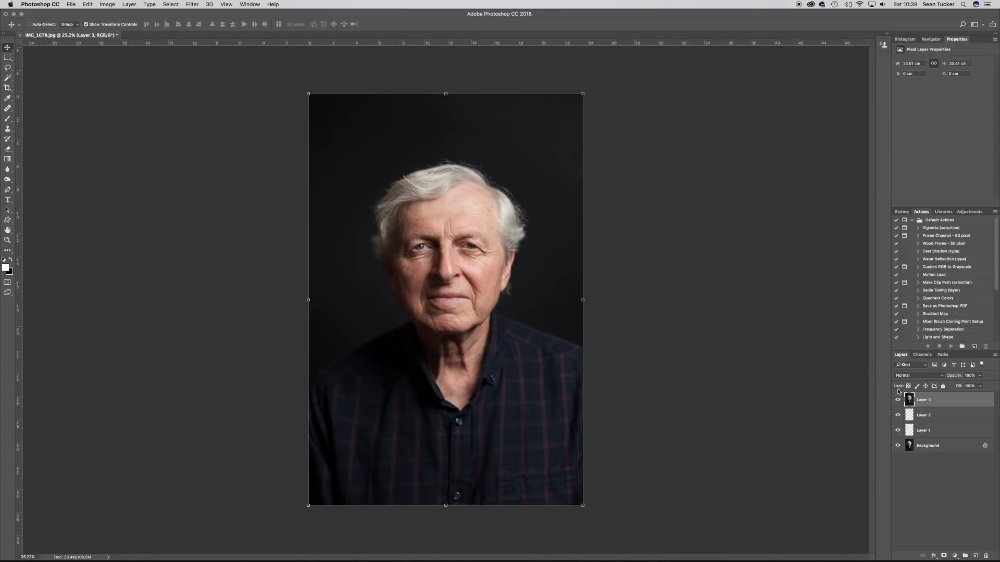
Apply a High Pass filter to the merged layer, trying a 44.4-pixel radius before settling on about 1.5 pixels
left_click(192, 4)
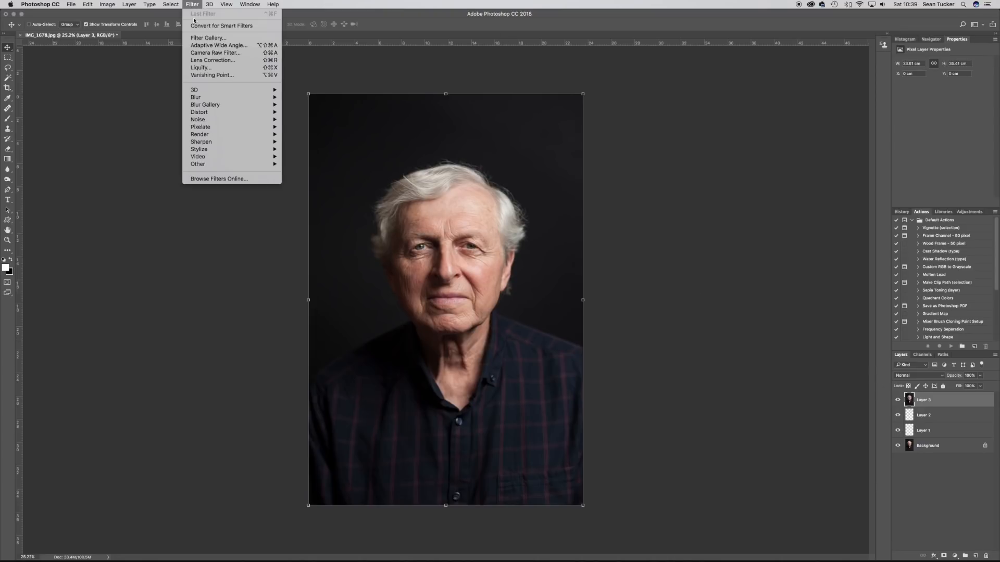
mouse_move(234, 164)
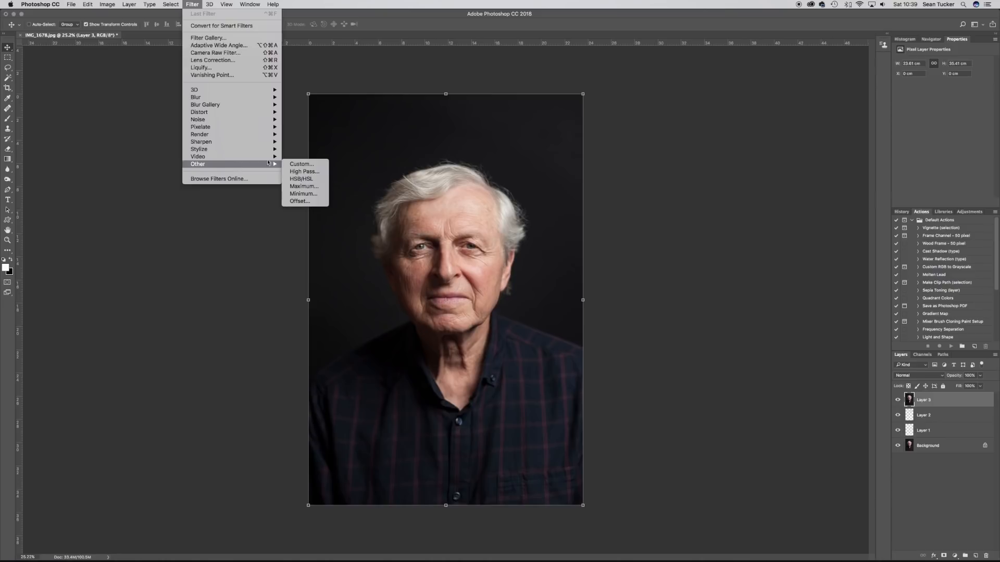
left_click(305, 164)
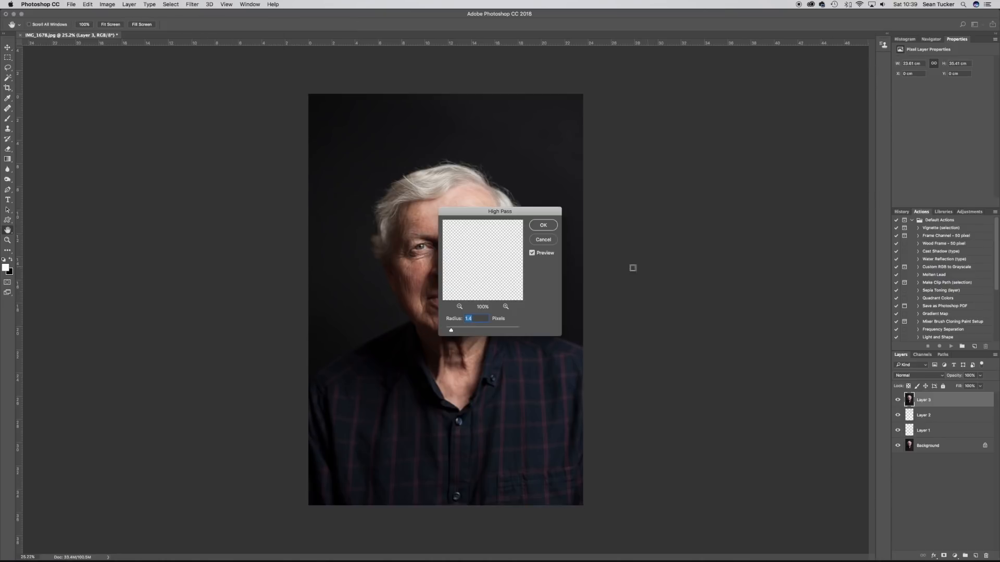
left_click_drag(501, 213, 664, 179)
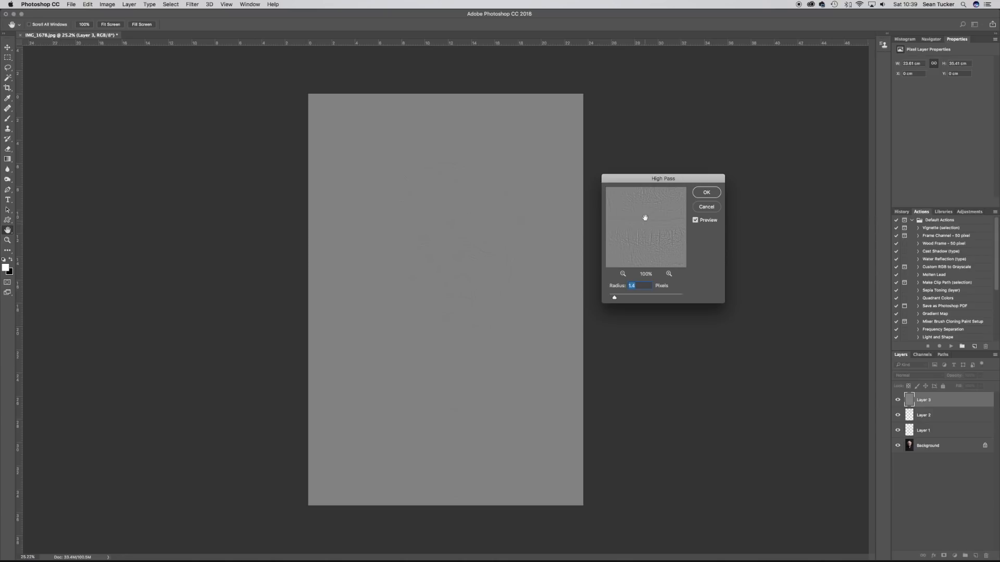
mouse_move(645, 215)
left_mouse_down()
mouse_move(649, 237)
mouse_move(634, 210)
mouse_move(631, 219)
mouse_move(639, 204)
mouse_move(654, 228)
mouse_move(632, 214)
mouse_move(654, 219)
left_mouse_up()
left_click_drag(615, 299, 646, 293)
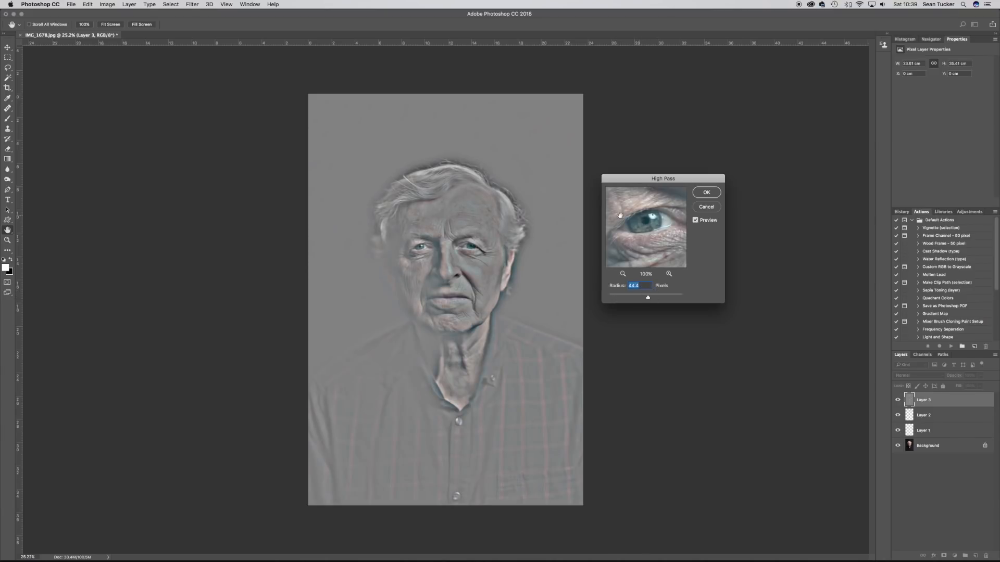
left_click_drag(648, 300, 615, 299)
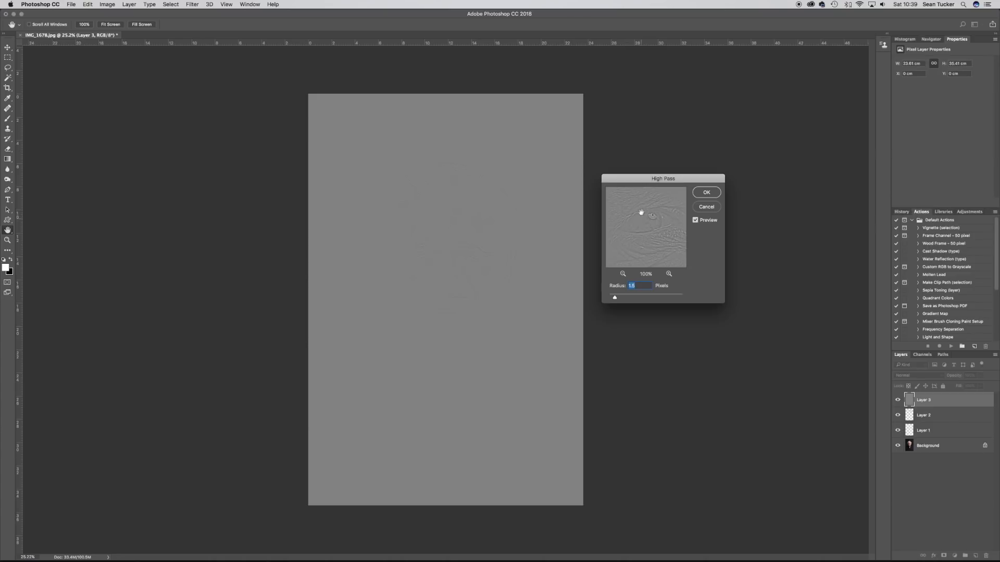
left_click(706, 193)
key("v")
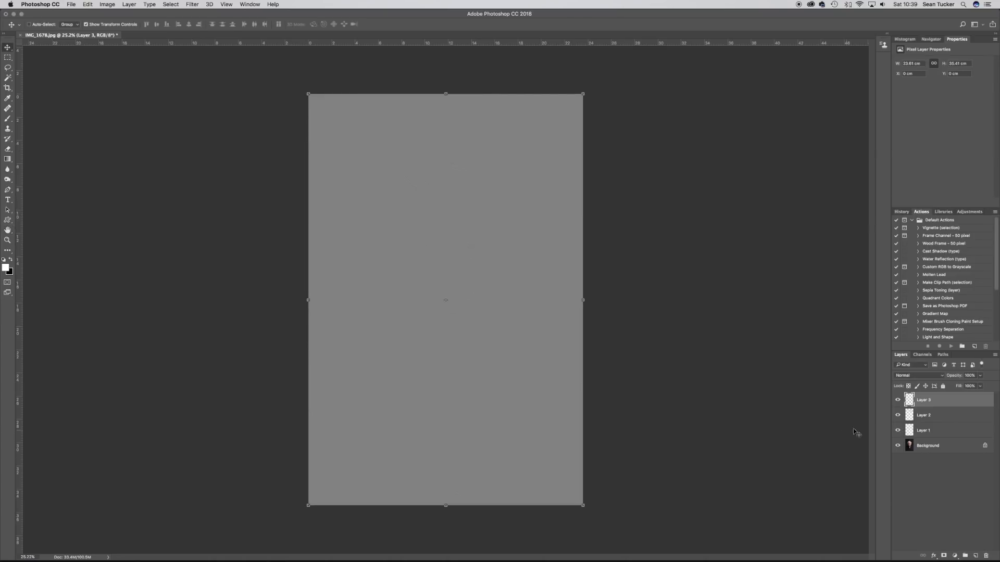
Set the High Pass layer's blend mode to Overlay and inspect the sharpened facial detail up close
left_click(918, 375)
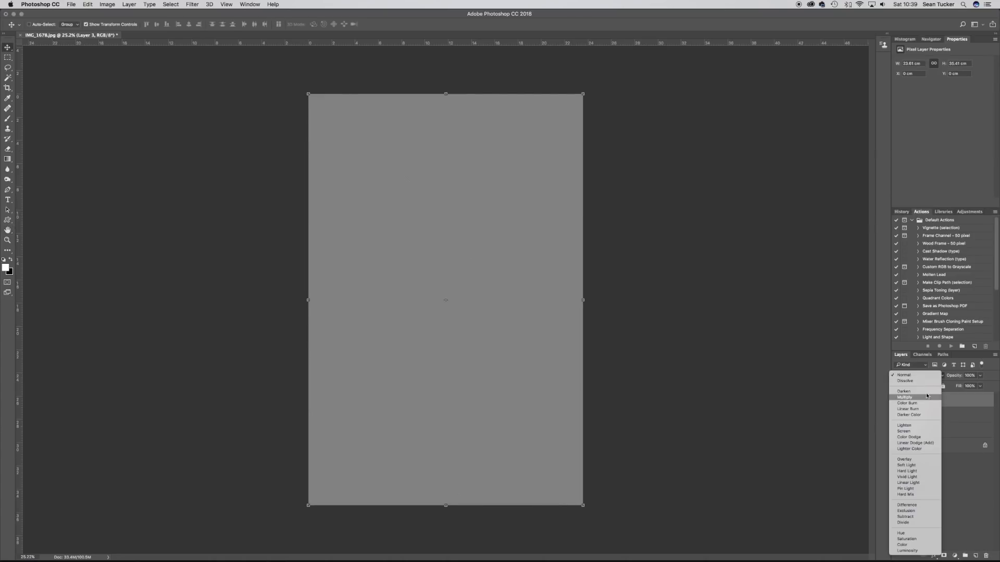
left_click(913, 460)
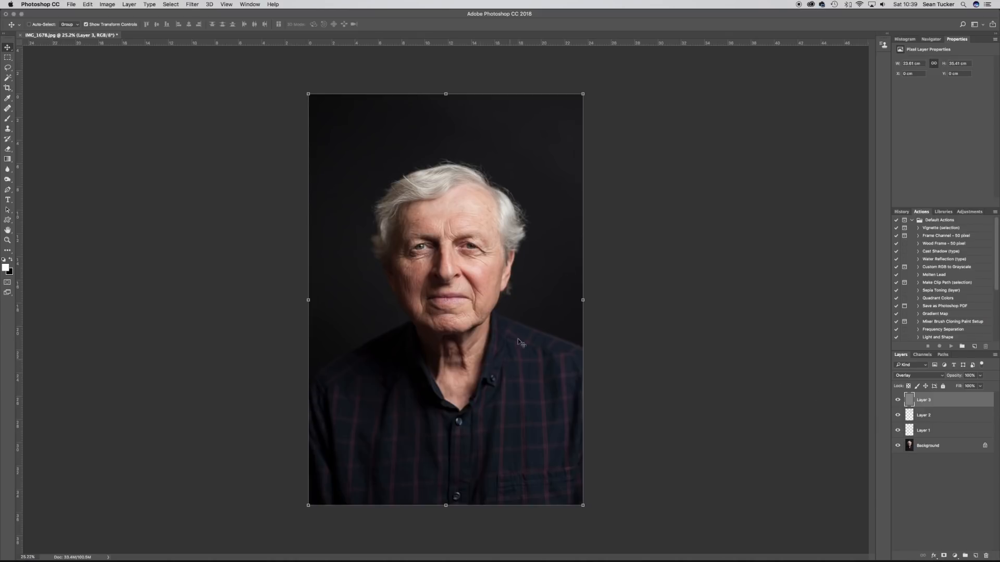
scroll(428, 268, "up", 10)
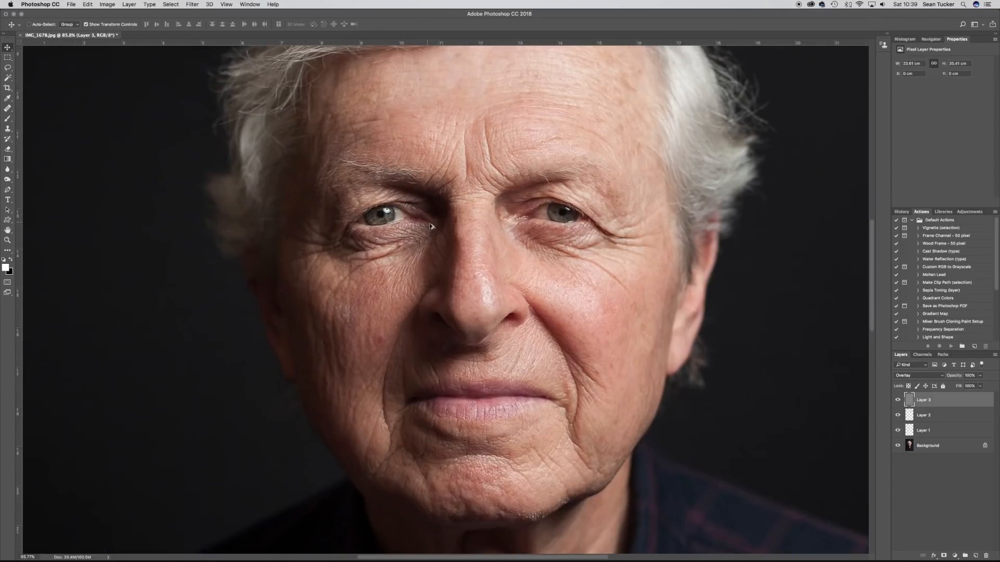
scroll(431, 225, "up", 3)
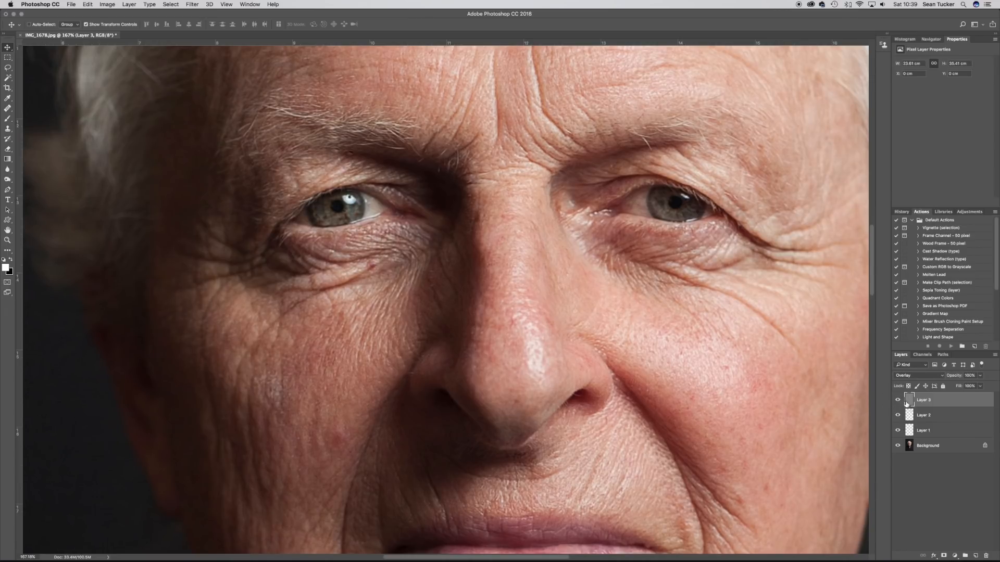
scroll(636, 274, "down", 2)
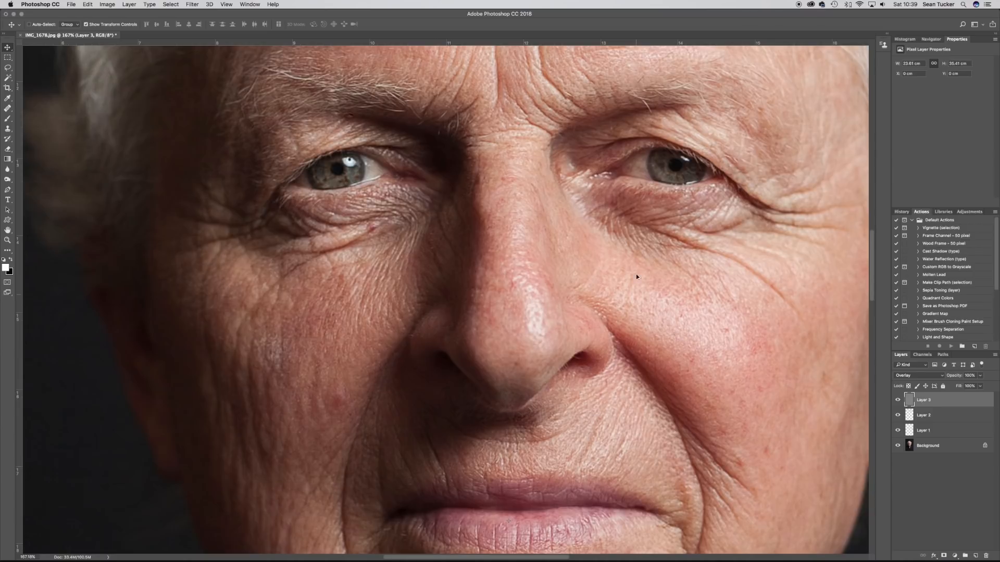
scroll(671, 290, "down", 4)
scroll(670, 292, "down", 3)
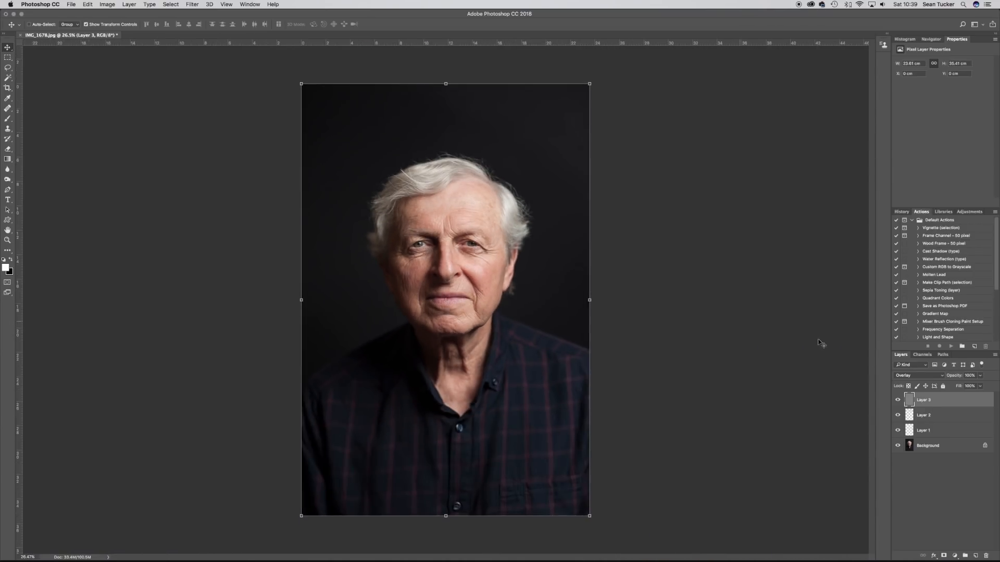
Add a layer mask to the High Pass layer, invert it to black, and set the Brush flow to 100%
left_click(944, 556)
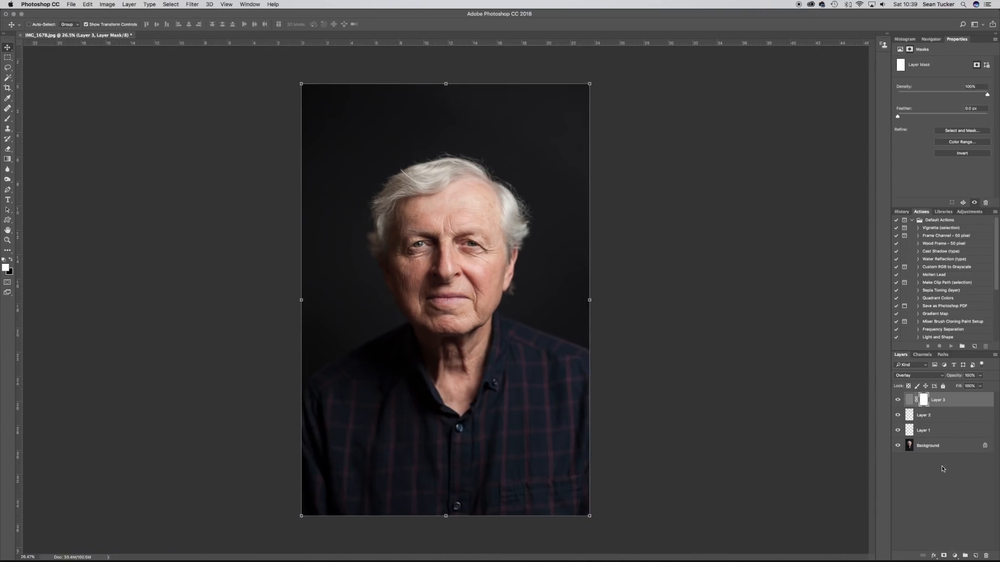
key("super+i")
left_click(7, 119)
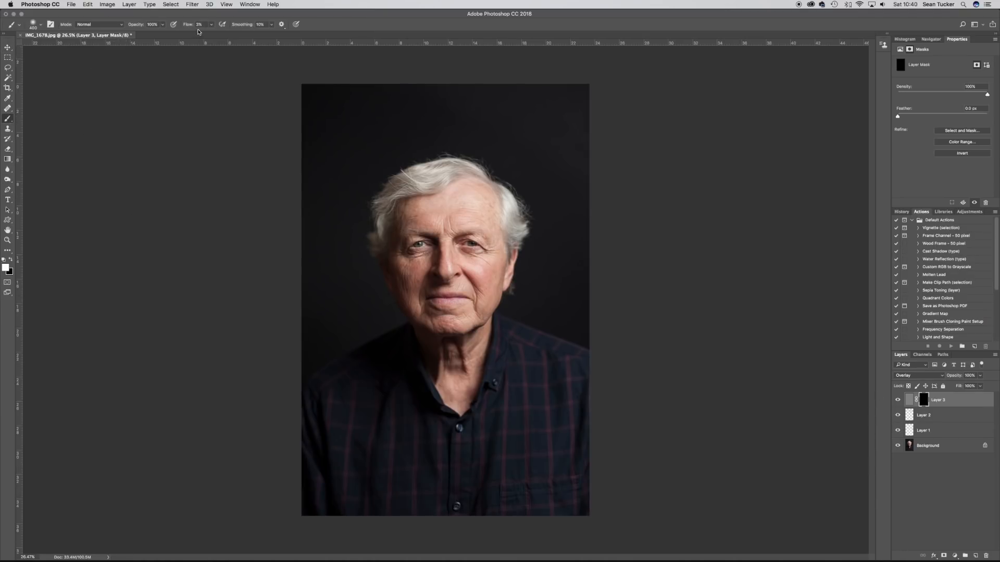
left_click(211, 25)
left_click_drag(211, 36, 272, 39)
left_click(240, 13)
Paint white on the mask over both eyes with a soft brush reduced to about 80 px
scroll(448, 263, "up", 10)
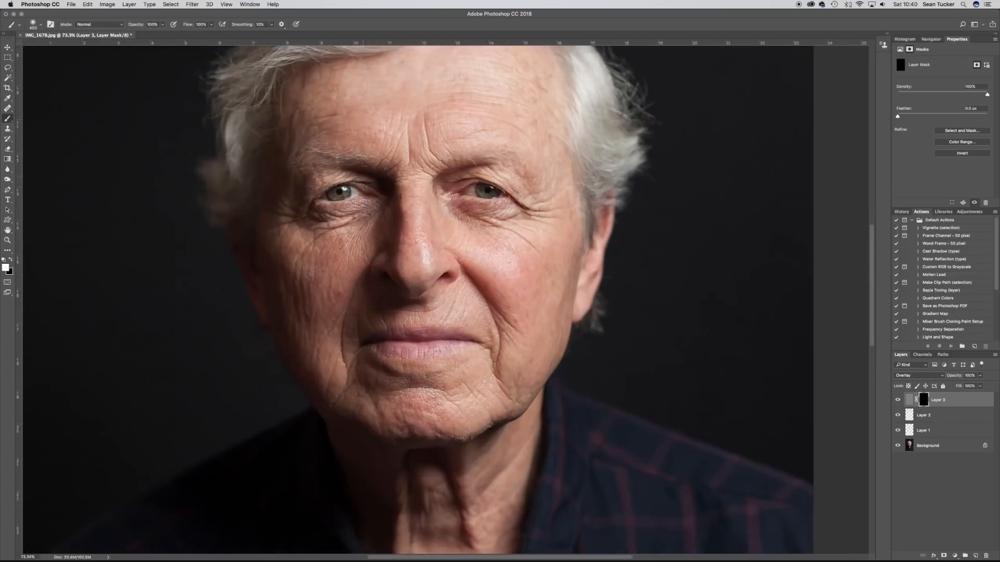
scroll(123, 50, "up", 1)
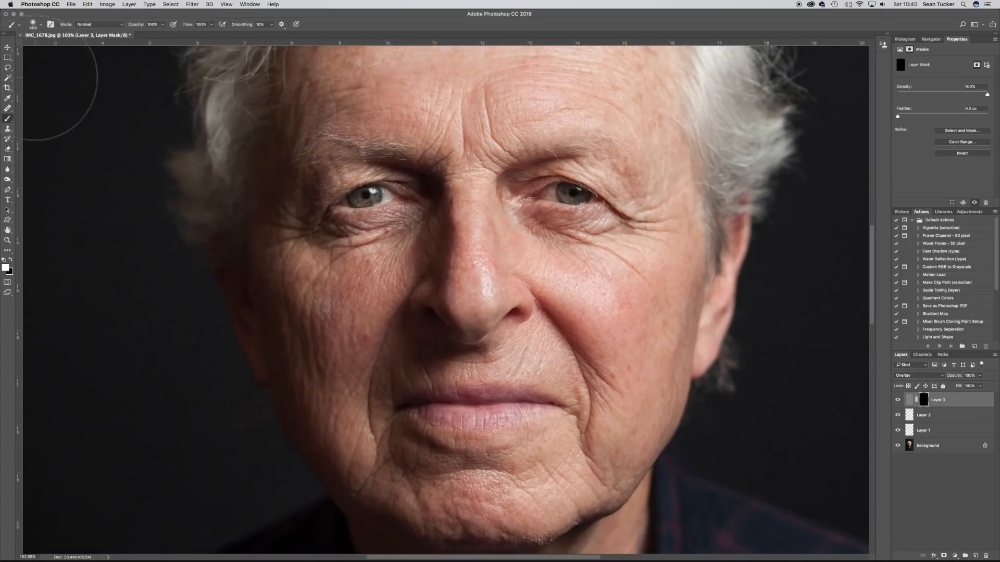
left_click(41, 26)
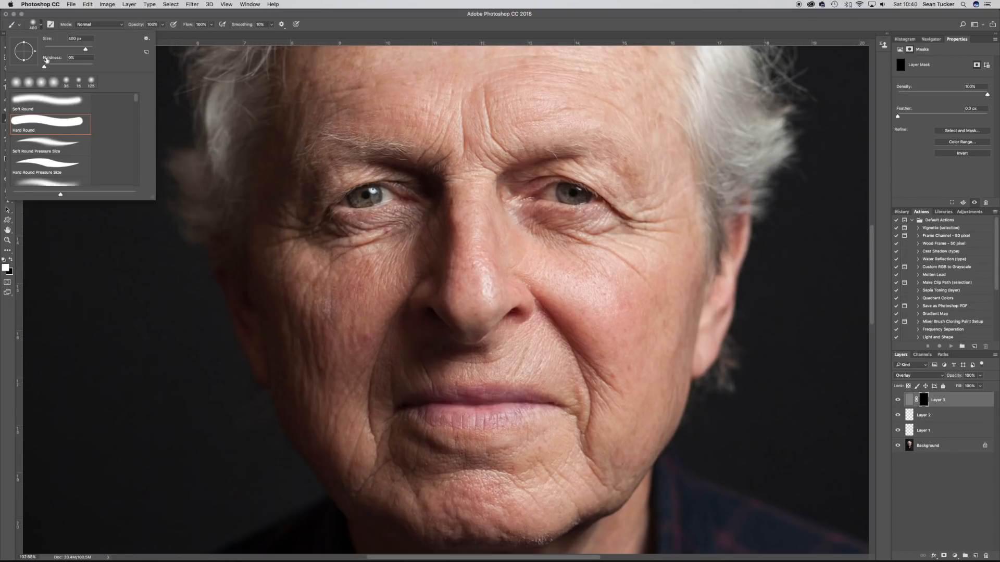
left_click(62, 14)
key("[")
key("[")
key("[")
key("bracketleft")
key("bracketleft")
key("bracketleft")
key("bracketleft")
key("bracketleft")
mouse_move(379, 190)
left_mouse_down()
mouse_move(406, 200)
mouse_move(340, 205)
left_mouse_up()
mouse_move(534, 194)
left_mouse_down()
mouse_move(596, 199)
mouse_move(533, 197)
mouse_move(584, 207)
left_mouse_up()
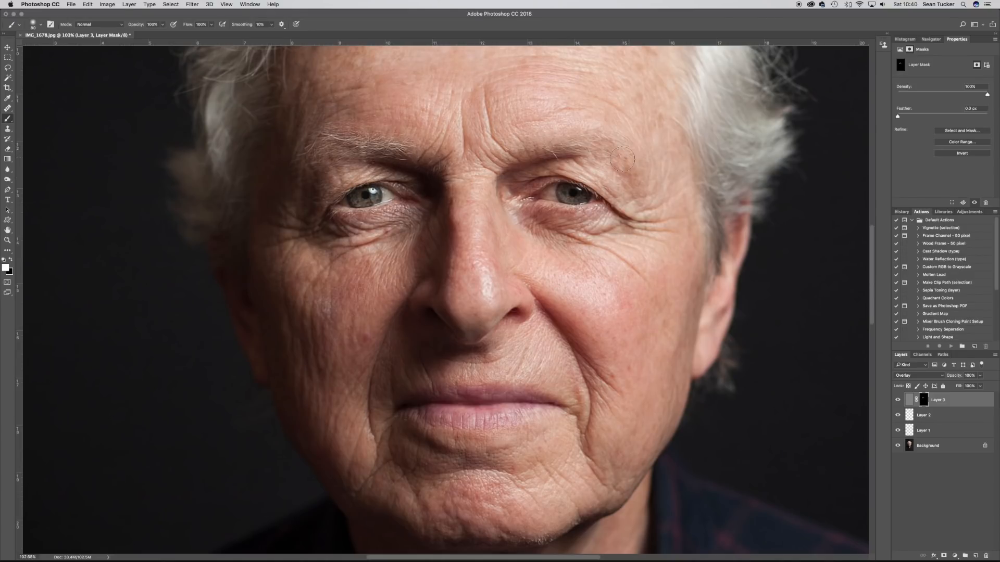
Paint white on the High Pass mask over the lips with a slightly larger brush
key("bracketright")
key("bracketright")
mouse_move(470, 405)
left_mouse_down()
mouse_move(419, 406)
mouse_move(549, 404)
mouse_move(432, 411)
mouse_move(406, 397)
mouse_move(426, 408)
mouse_move(520, 397)
left_mouse_up()
key("bracketleft")
Enlarge the brush to about 200 px and paint white on the High Pass mask over the hair
mouse_move(392, 95)
left_mouse_down()
mouse_move(458, 234)
mouse_move(390, 304)
left_mouse_up()
key("bracketright")
key("bracketright")
key("bracketright")
key("bracketright")
key("bracketright")
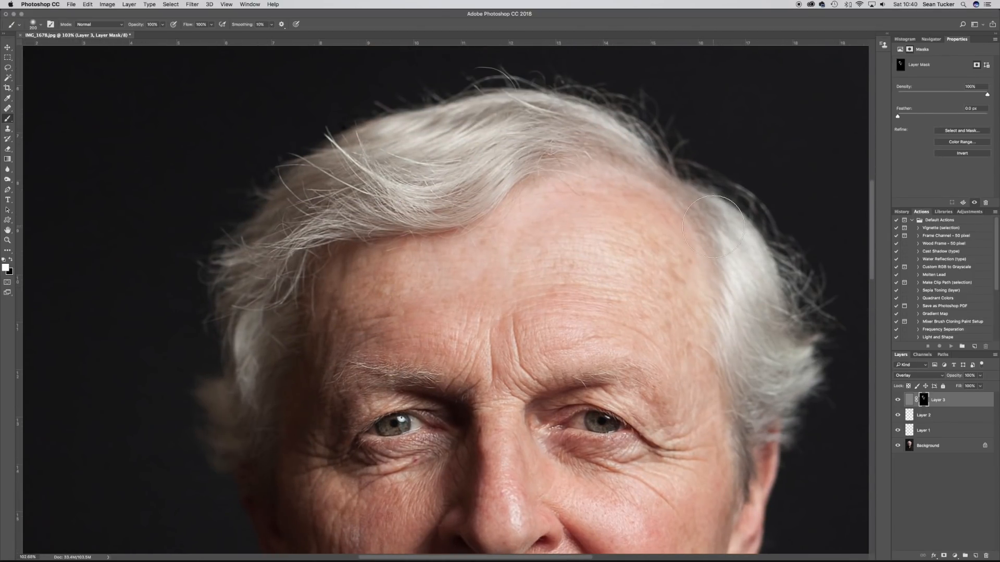
left_click_drag(613, 296, 638, 93)
left_click_drag(615, 469, 579, 291)
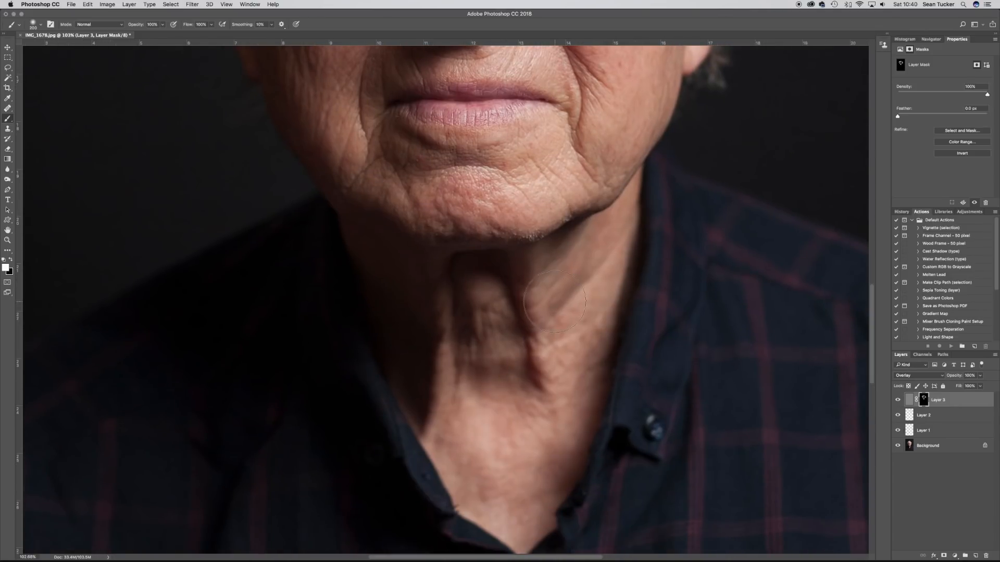
Lock the High Pass layer, stamp all visible layers into a new top layer, and switch to the Move tool
key("super+0")
scroll(549, 297, "down", 1)
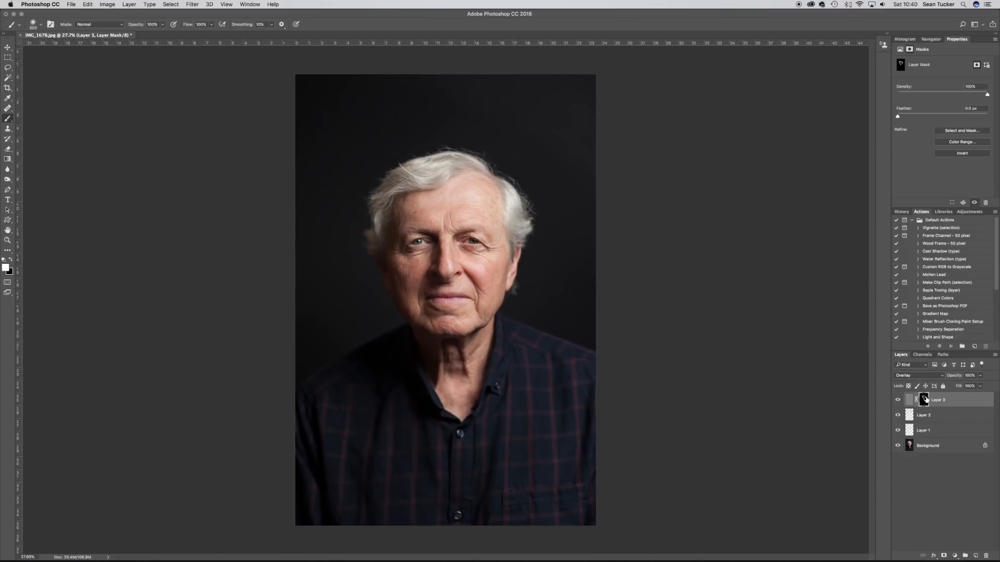
key("slash")
key("super+shift+alt+e")
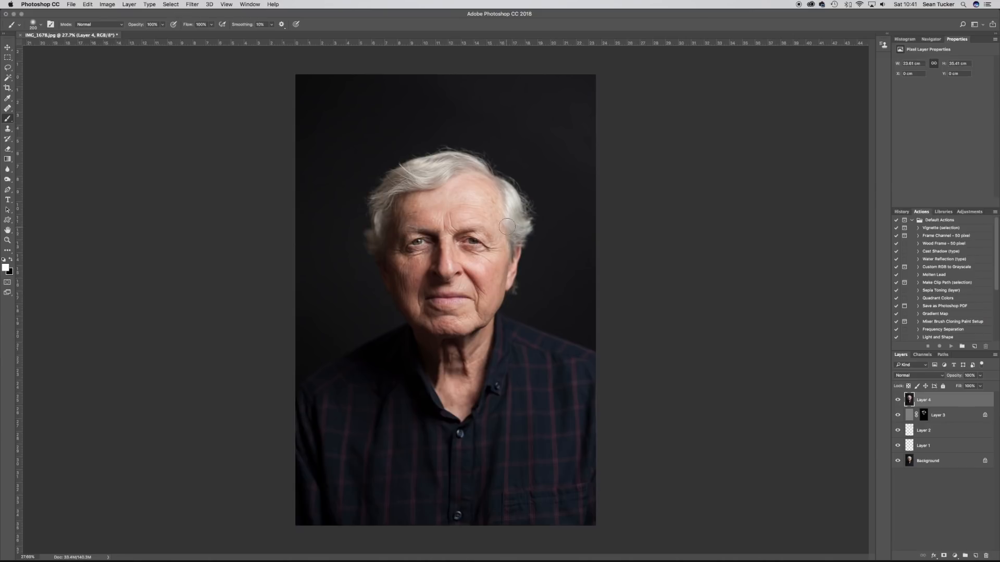
left_click(7, 47)
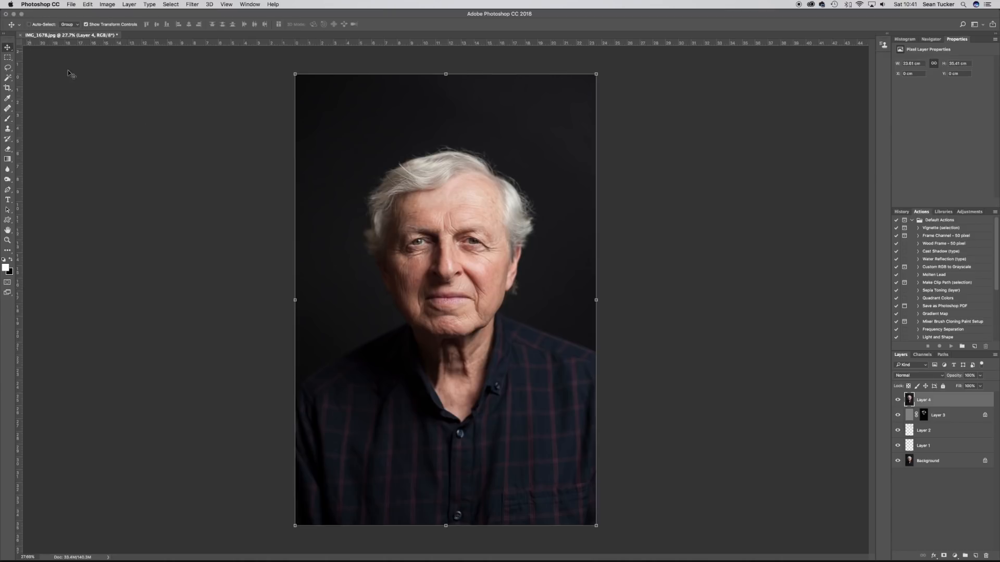
Apply the High Pass filter again to the stamped top layer and set its blending mode to Overlay
left_click(192, 4)
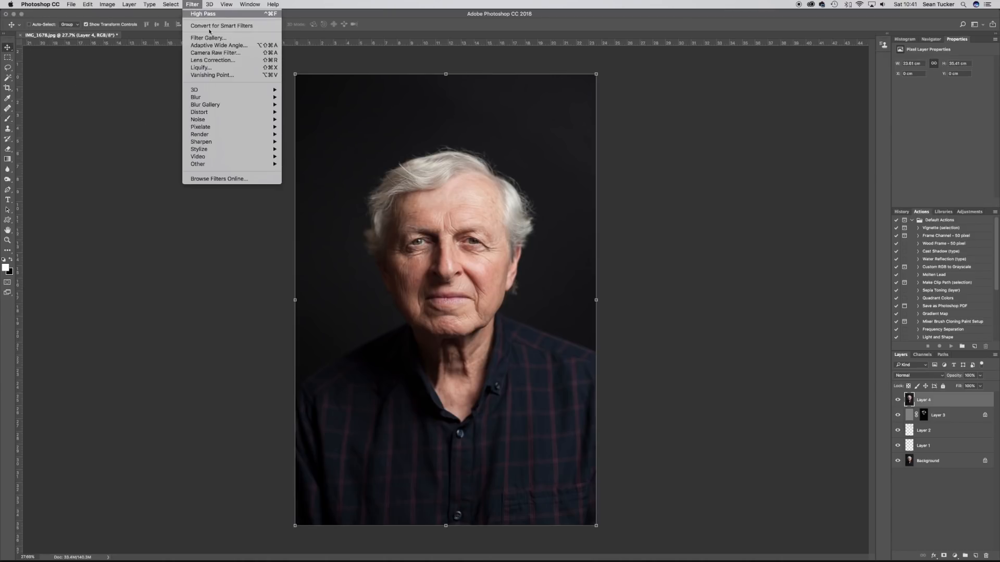
left_click(198, 14)
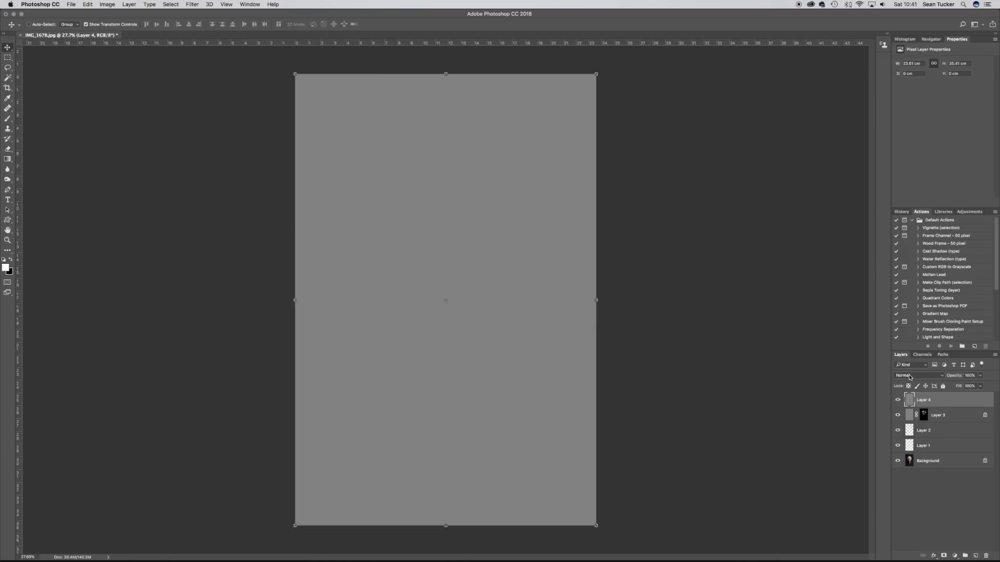
left_click(909, 376)
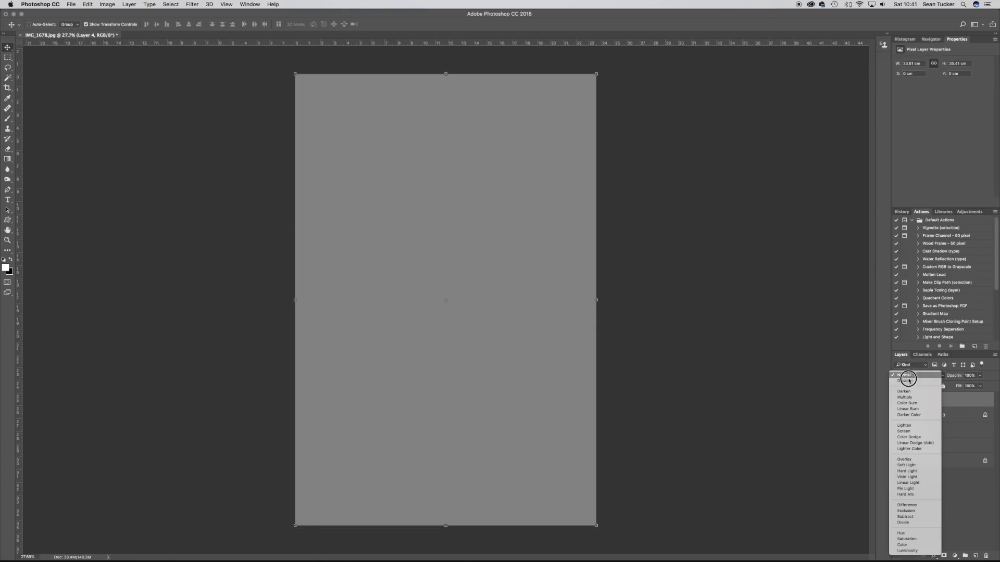
left_click(916, 460)
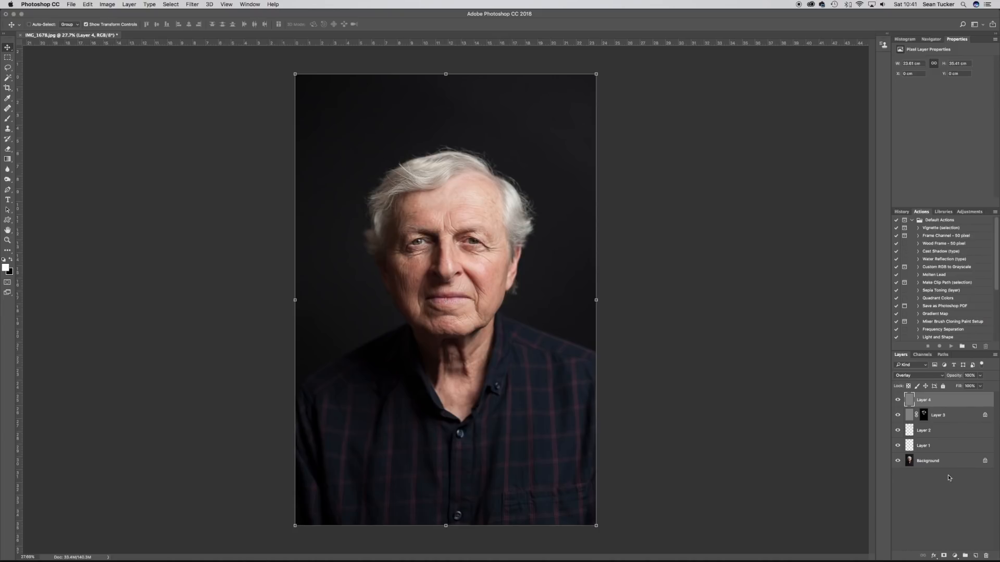
Add a layer mask to the new High Pass layer, invert it to black, and switch to the Brush tool
left_click(944, 556)
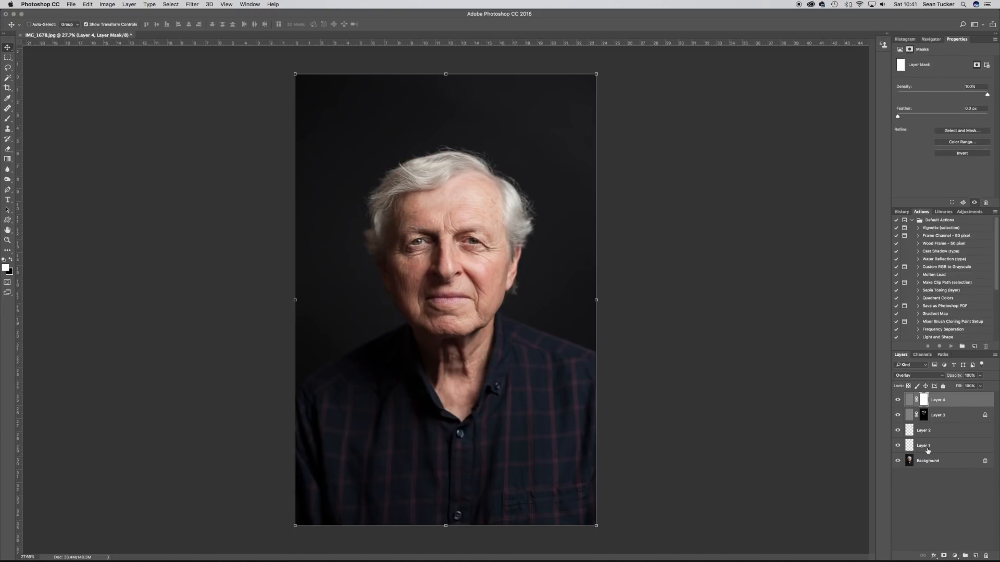
key("b")
key("super+i")
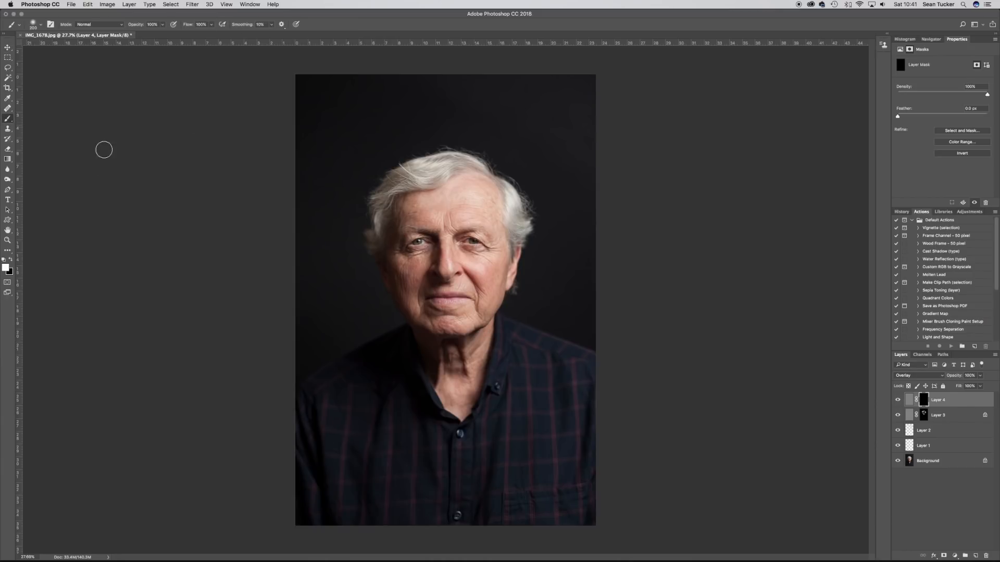
Paint white on the new High Pass mask over the face with a brush reduced to about 175 px
scroll(489, 312, "up", 5)
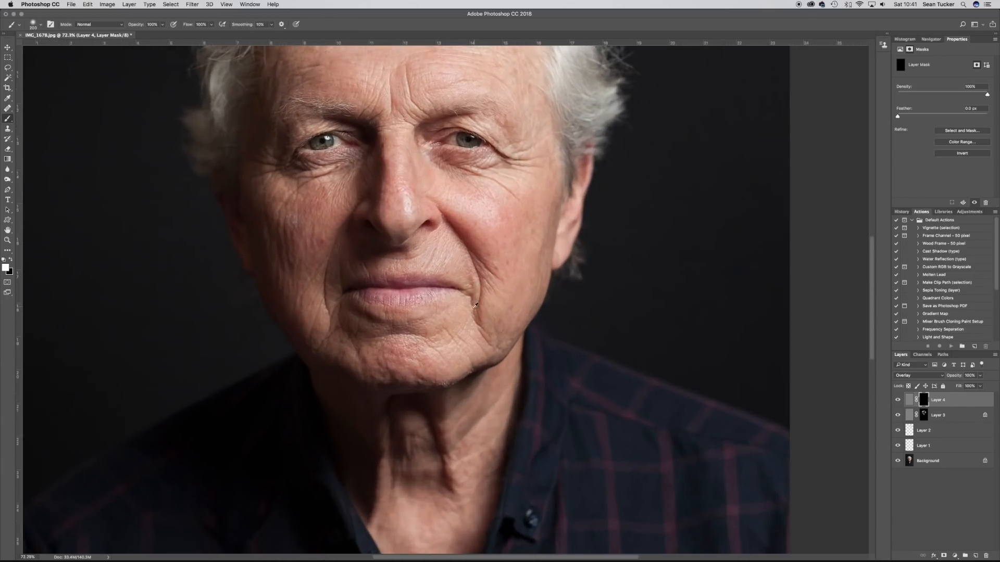
scroll(464, 308, "down", 3)
scroll(464, 307, "up", 1)
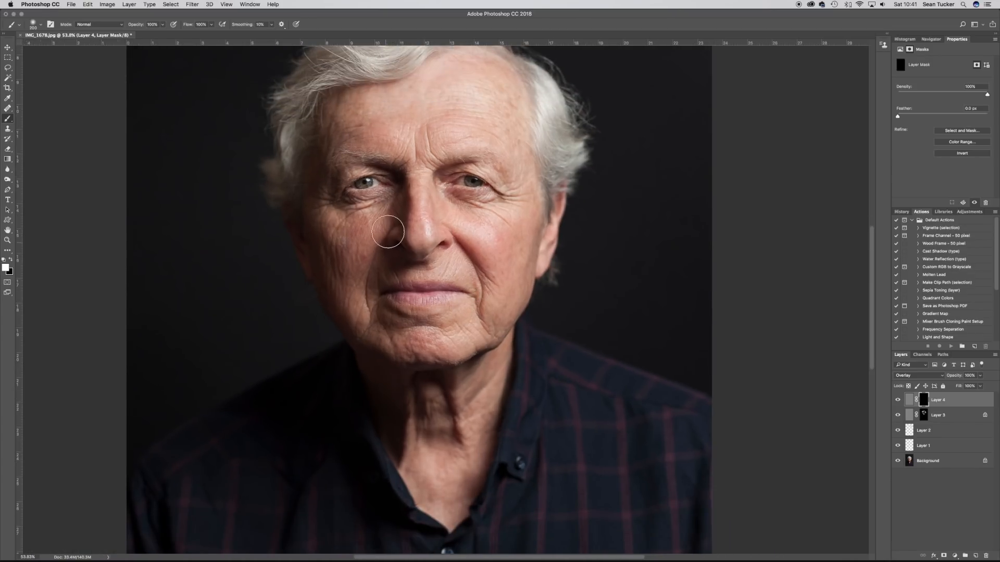
key("bracketleft")
mouse_move(365, 117)
left_mouse_down()
mouse_move(341, 129)
mouse_move(366, 133)
left_mouse_up()
Compare the face with the new High Pass layer on and off, and lower its opacity to about 40%
left_click(897, 401)
left_click(899, 401)
left_click(898, 400)
left_click(898, 400)
left_click(980, 376)
left_click_drag(981, 385, 961, 388)
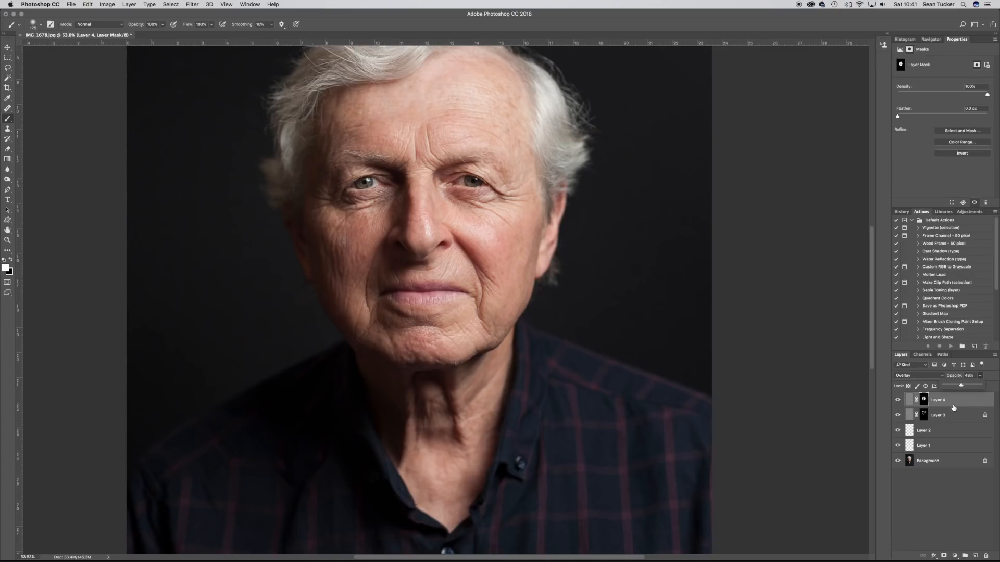
left_click(962, 405)
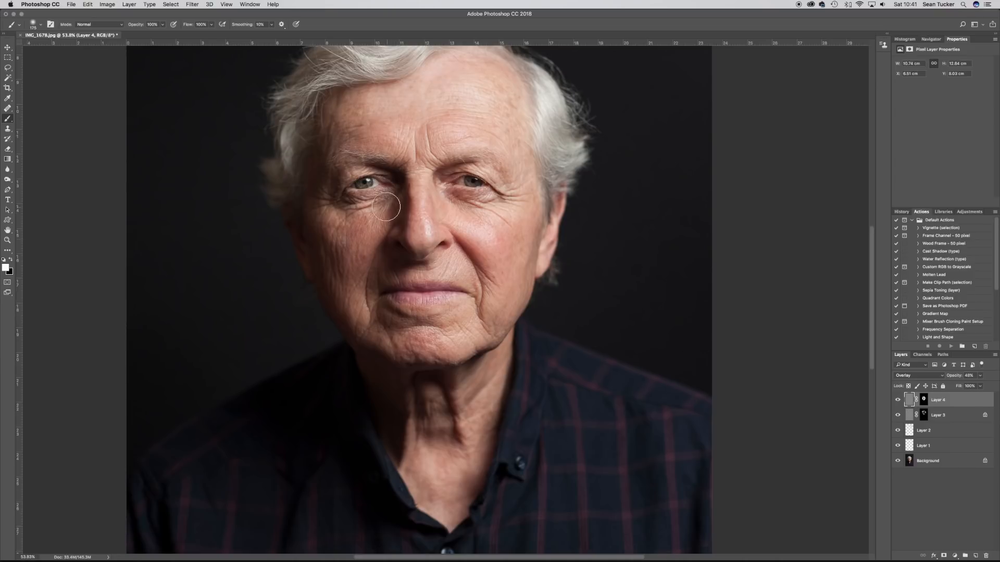
Add a Curves adjustment layer on top in Color Dodge mode with its mask inverted to black
scroll(541, 296, "down", 5)
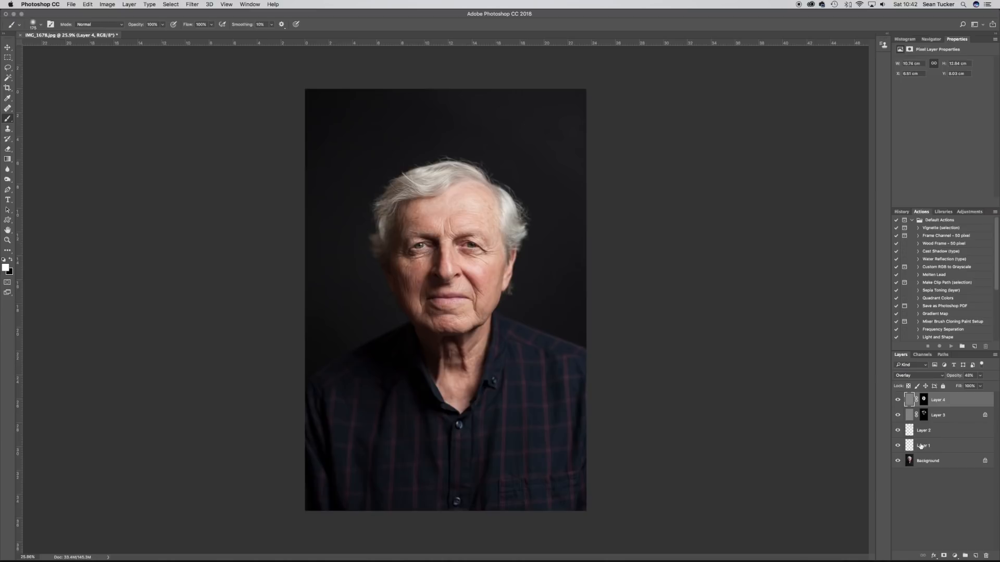
left_click(7, 47)
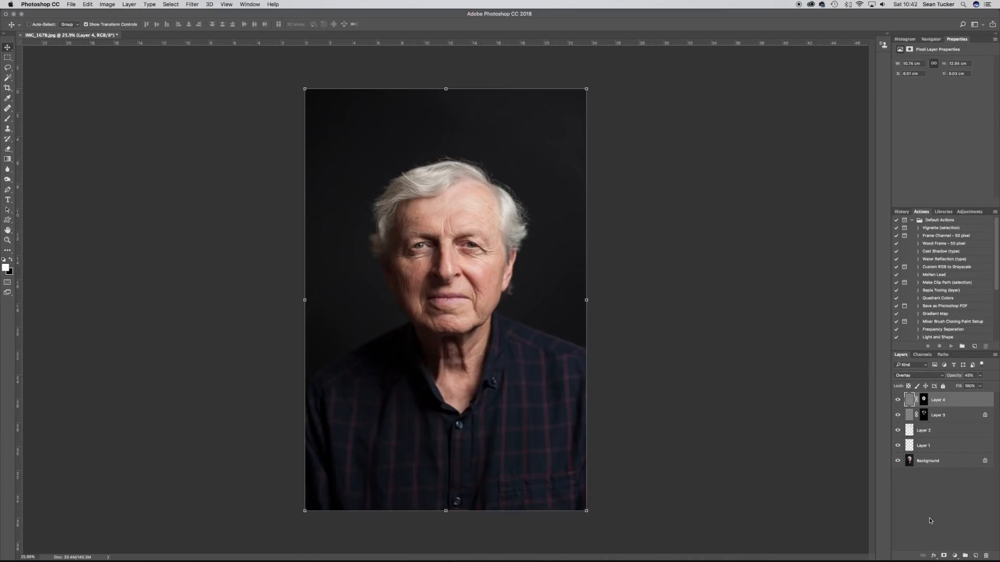
left_click(955, 556)
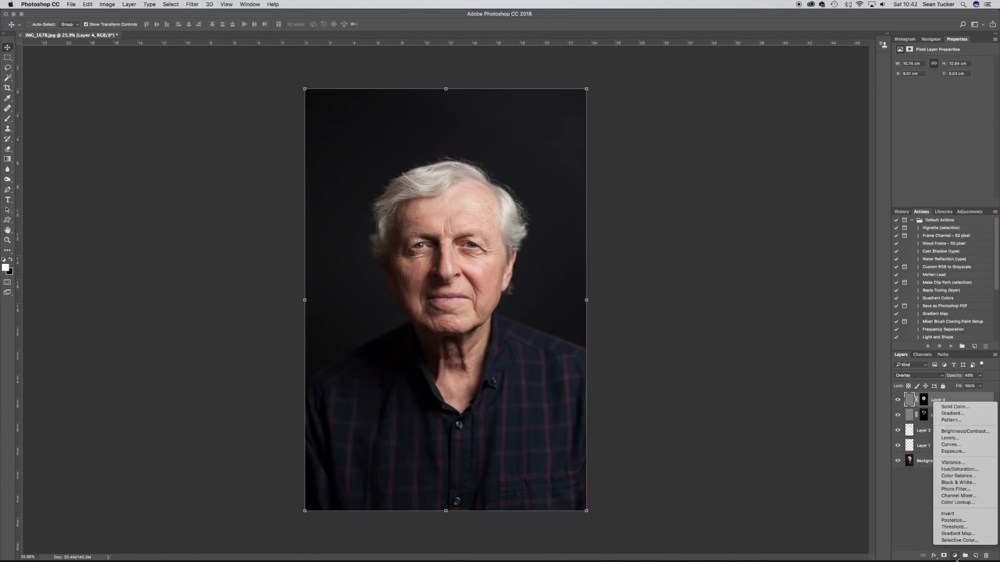
left_click(951, 445)
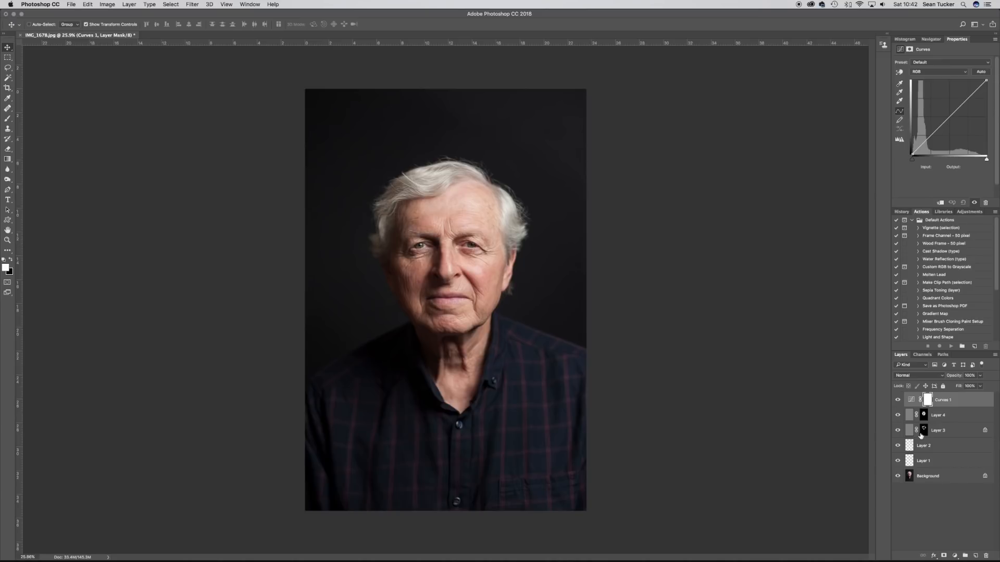
left_click(912, 376)
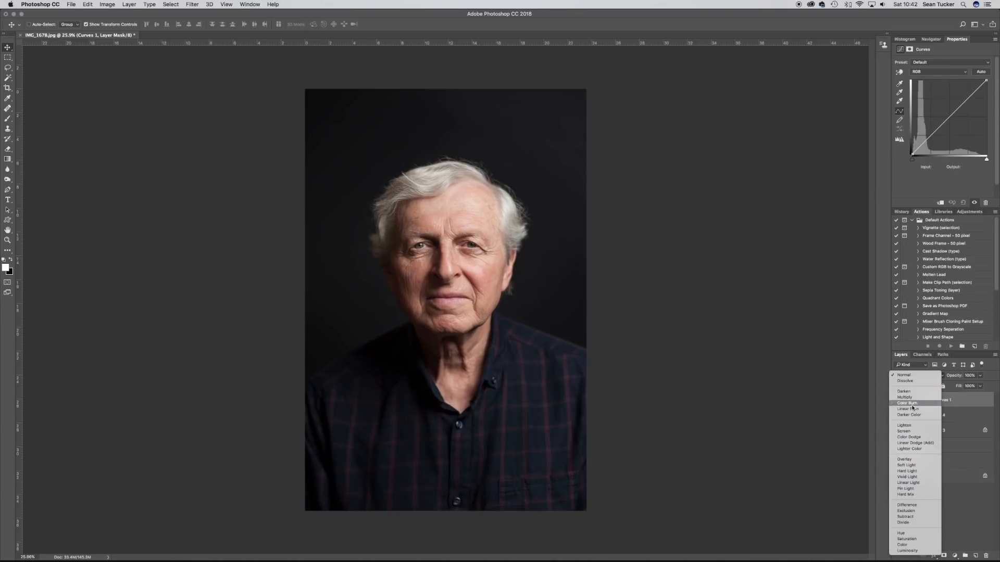
left_click(908, 437)
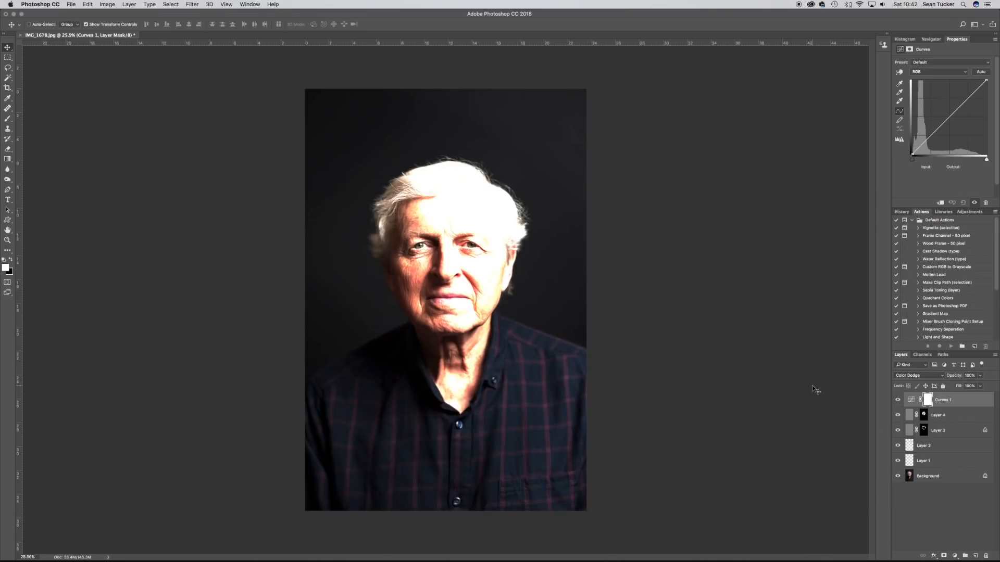
key("super+i")
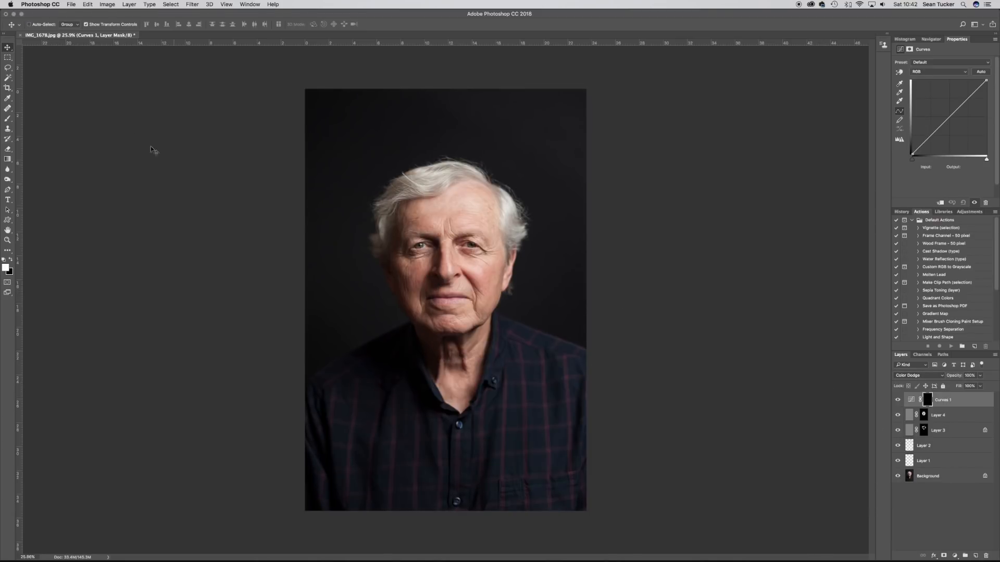
Switch to the Brush tool and set its flow to 3%
left_click(9, 120)
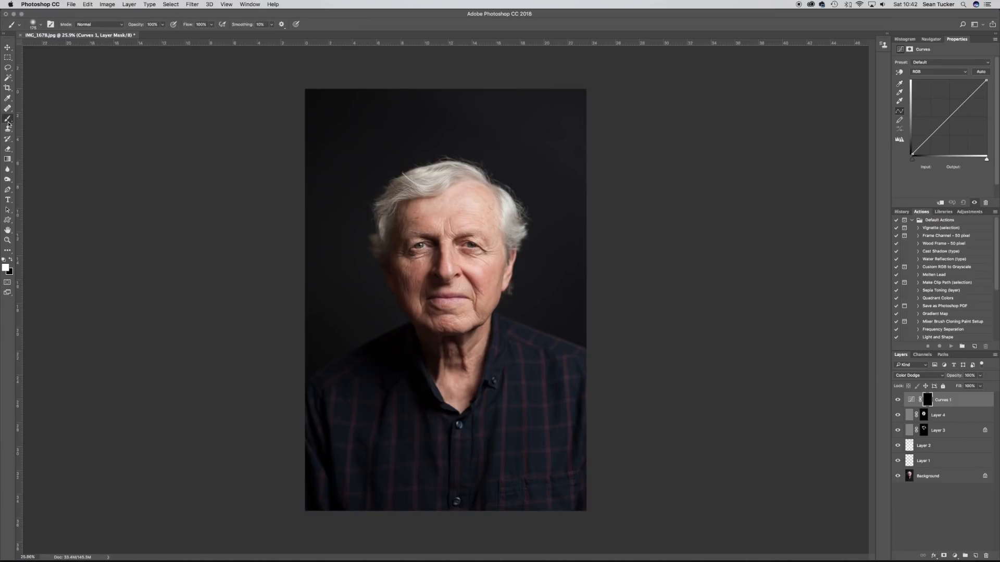
left_click(202, 24)
type("3")
key("Return")
Paint white on the Color Dodge Curves mask over the iris of the shadow-side eye with a very small brush
scroll(436, 263, "up", 5)
scroll(372, 210, "up", 10)
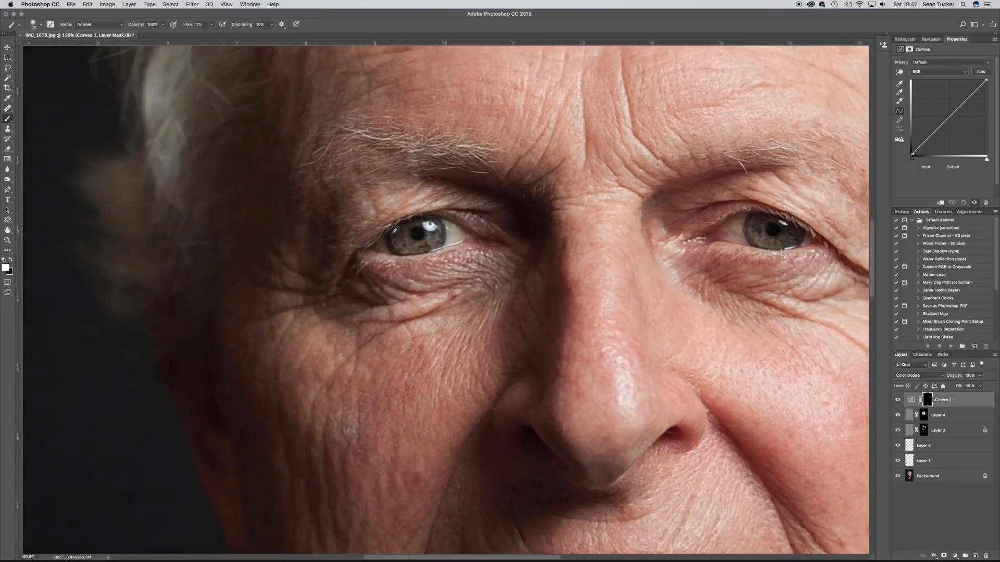
scroll(435, 213, "up", 5)
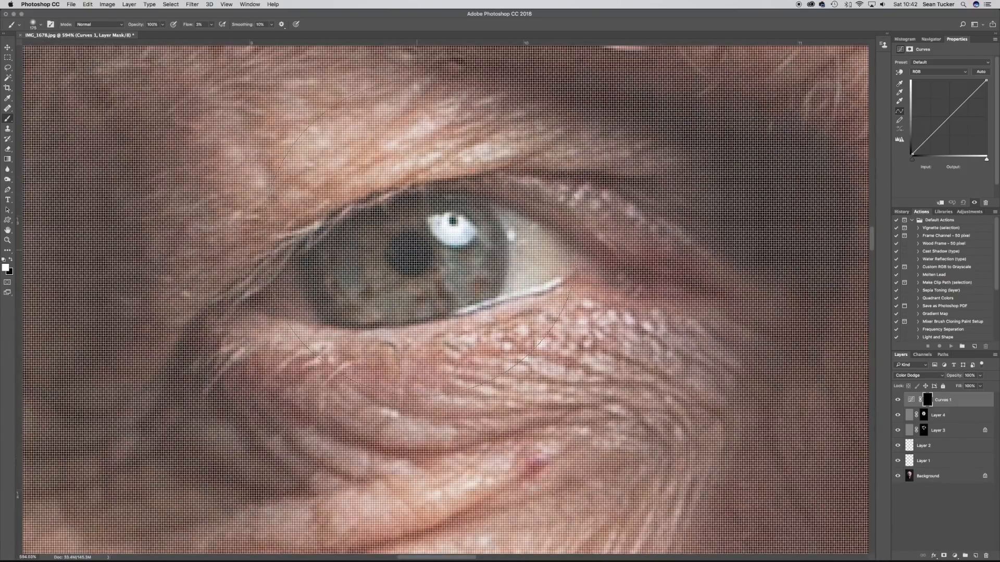
scroll(423, 228, "down", 5)
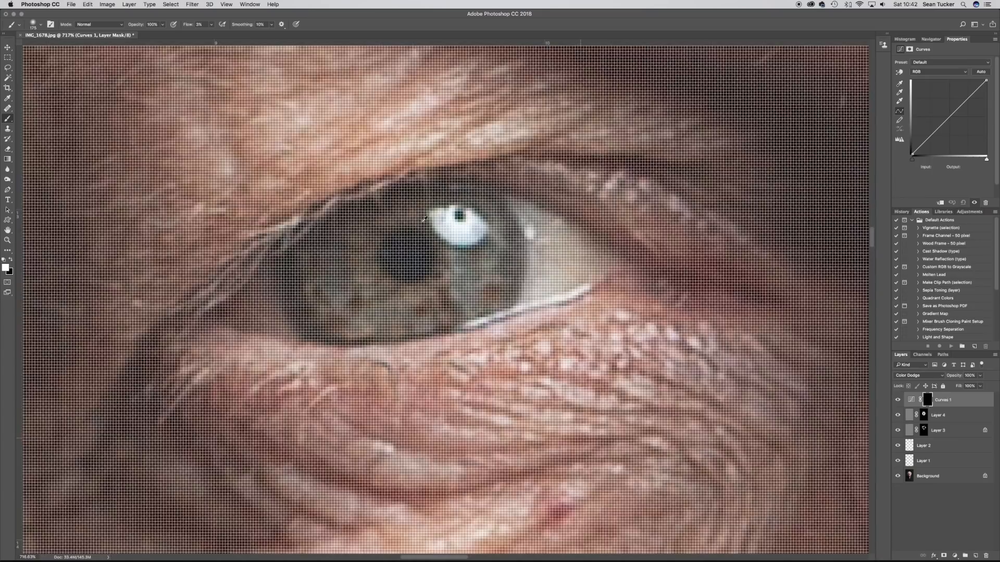
scroll(425, 219, "down", 4)
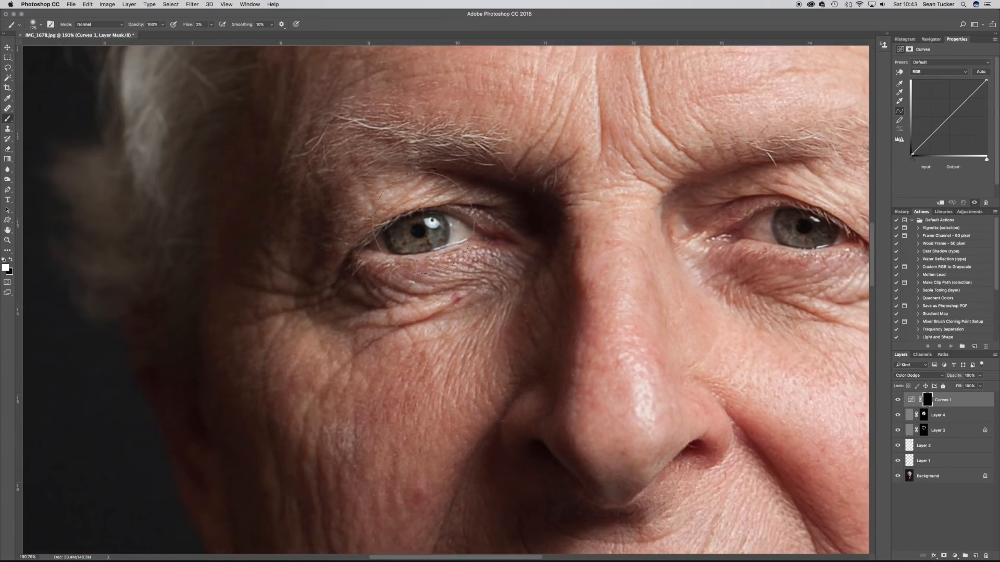
key("bracketleft")
key("bracketleft")
key("bracketleft")
key("bracketleft")
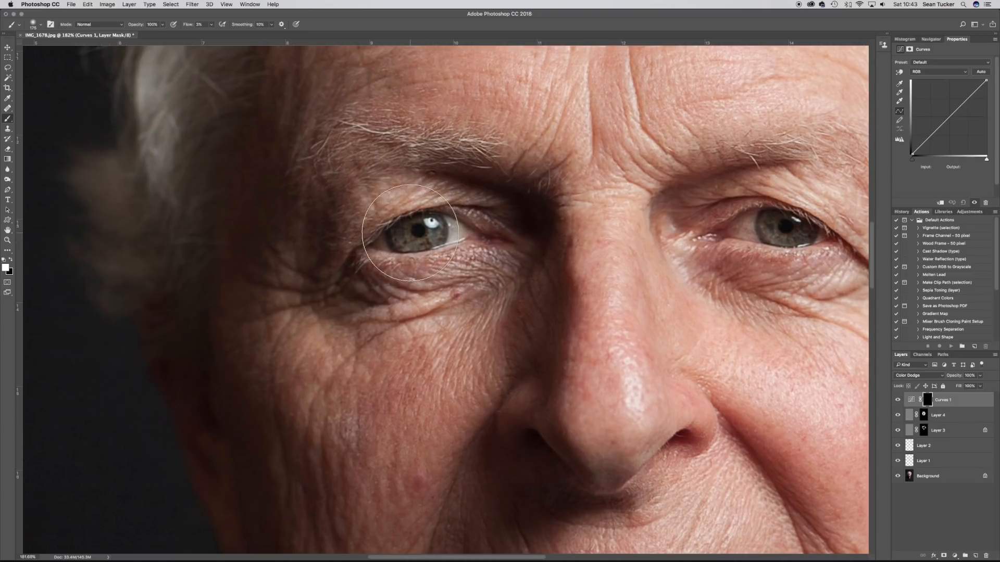
key("bracketleft")
key("bracketleft")
key("bracketleft")
key("bracketleft")
key("bracketleft")
key("bracketleft")
key("bracketleft")
key("bracketleft")
scroll(420, 240, "up", 2)
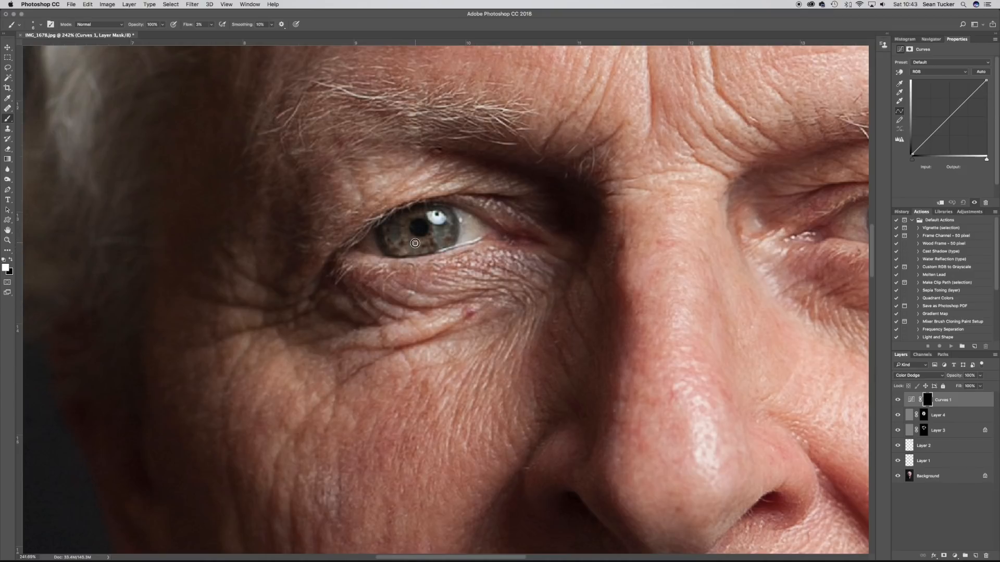
left_click_drag(418, 250, 452, 223)
mouse_move(396, 238)
left_mouse_down()
mouse_move(387, 235)
mouse_move(421, 248)
mouse_move(451, 225)
mouse_move(437, 219)
left_mouse_up()
Compare the eye with the Color Dodge Curves layer on and off, and brighten the same iris with more white
left_click(897, 400)
left_click(898, 400)
left_click(897, 400)
left_click(898, 400)
mouse_move(402, 223)
left_mouse_down()
mouse_move(405, 237)
mouse_move(433, 236)
left_mouse_up()
Paint white on the Color Dodge Curves mask over the other eye's iris and compare the layer on and off
left_click_drag(591, 123, 234, 148)
mouse_move(535, 243)
left_mouse_down()
mouse_move(544, 256)
mouse_move(532, 240)
mouse_move(574, 266)
mouse_move(579, 233)
mouse_move(593, 255)
mouse_move(579, 268)
mouse_move(593, 266)
mouse_move(575, 262)
mouse_move(595, 250)
left_mouse_up()
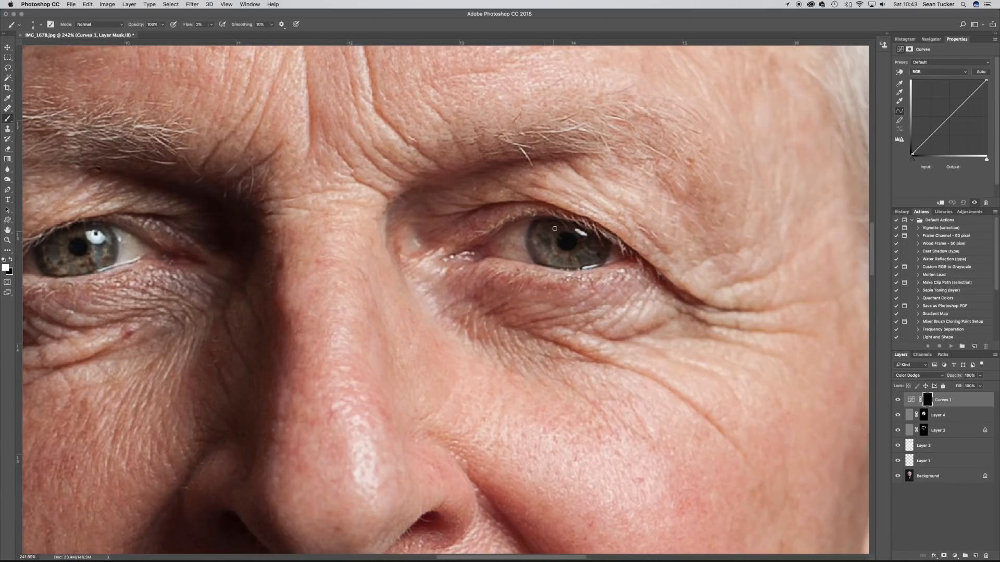
left_click_drag(315, 148, 357, 135)
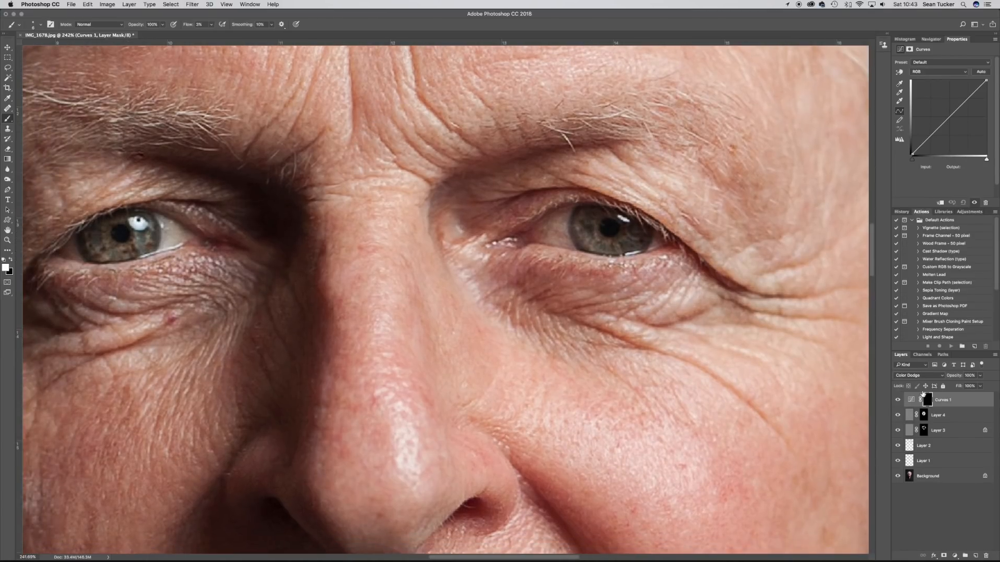
left_click(897, 400)
left_click(898, 400)
left_click(898, 401)
Add a second Curves adjustment layer on top in Screen mode with its mask inverted to black
scroll(348, 295, "down", 10)
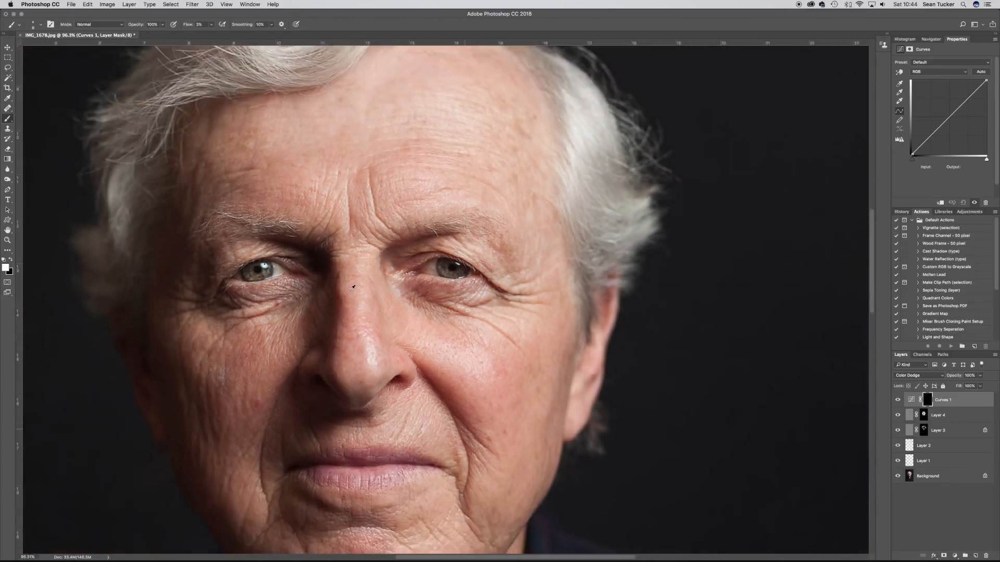
scroll(353, 284, "down", 3)
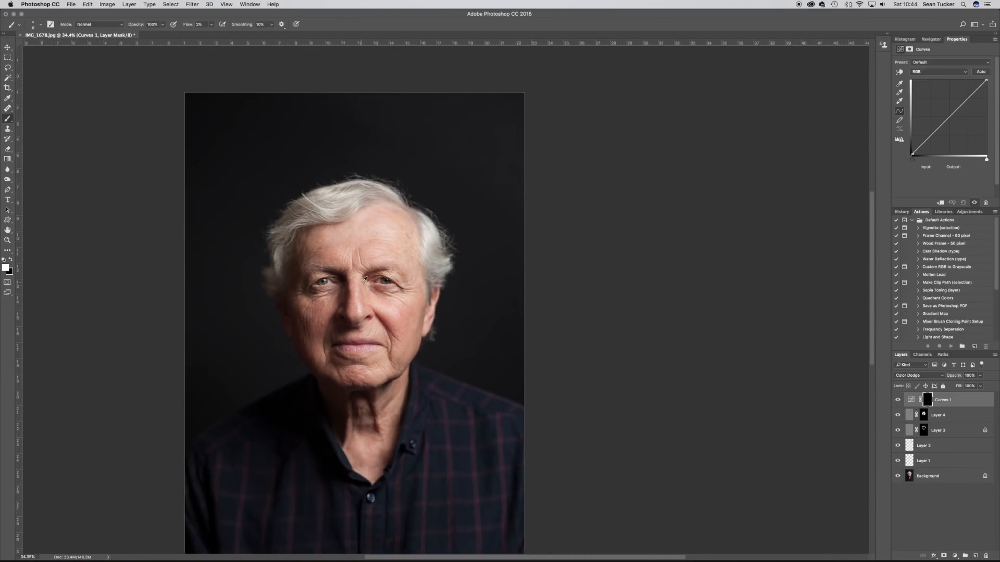
left_click(955, 556)
left_click(961, 445)
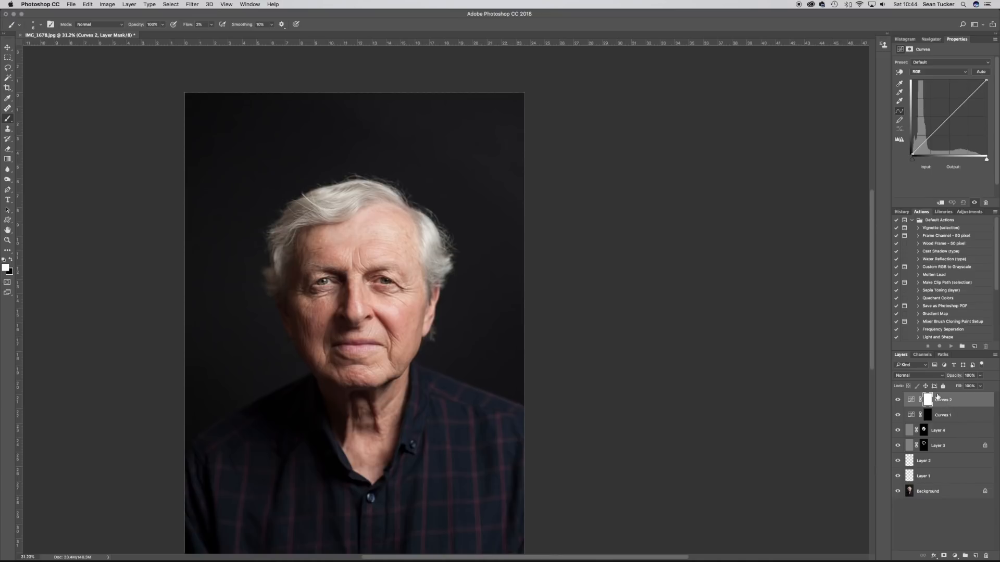
left_click(912, 376)
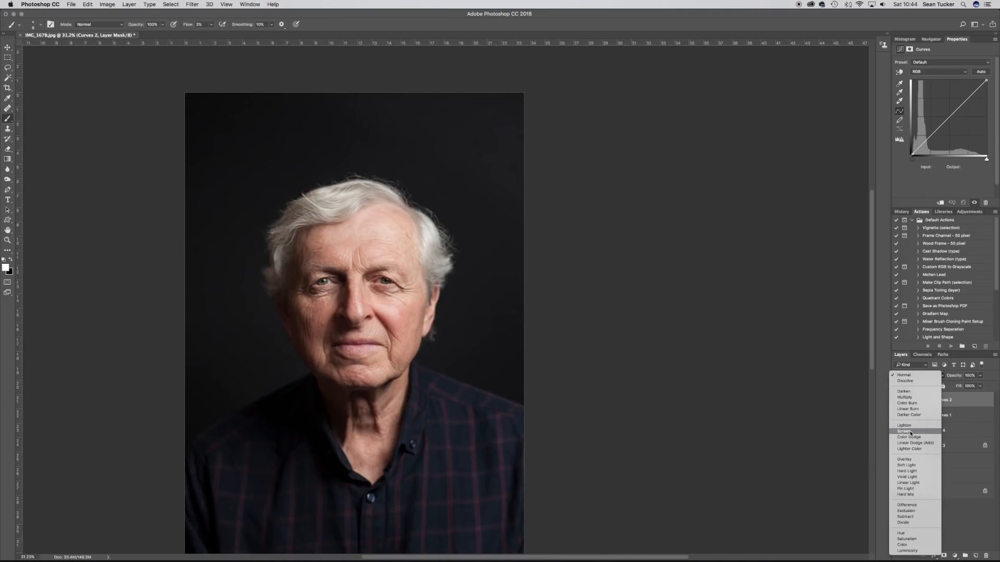
left_click(910, 432)
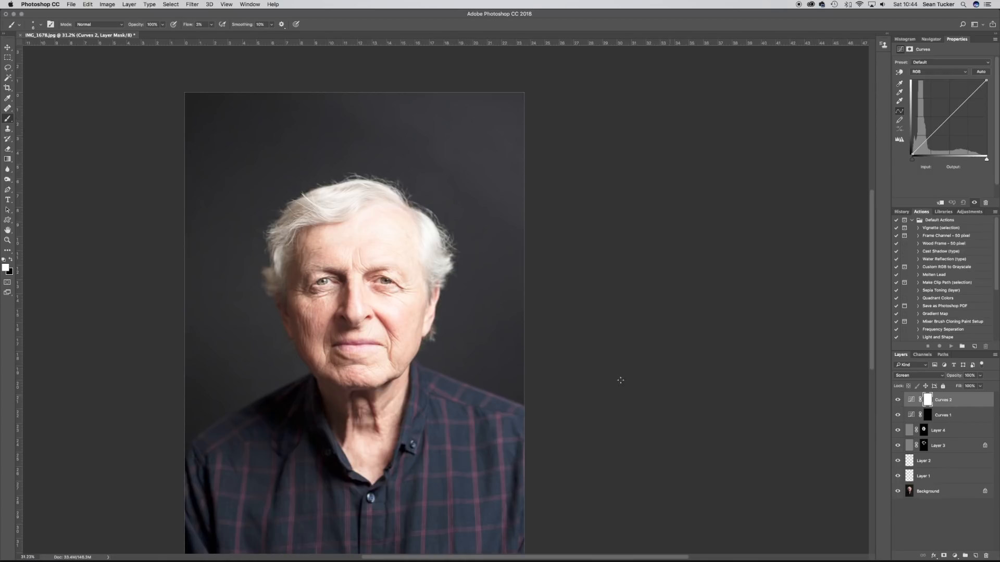
key("super+i")
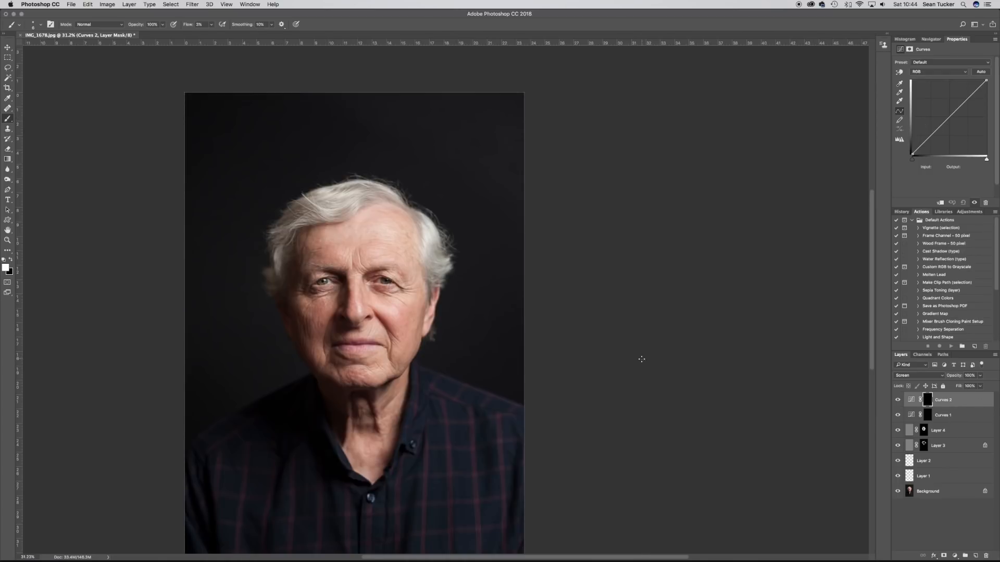
Paint white on the Screen Curves mask over the shadow-side eye with a slightly enlarged brush
scroll(319, 308, "up", 7)
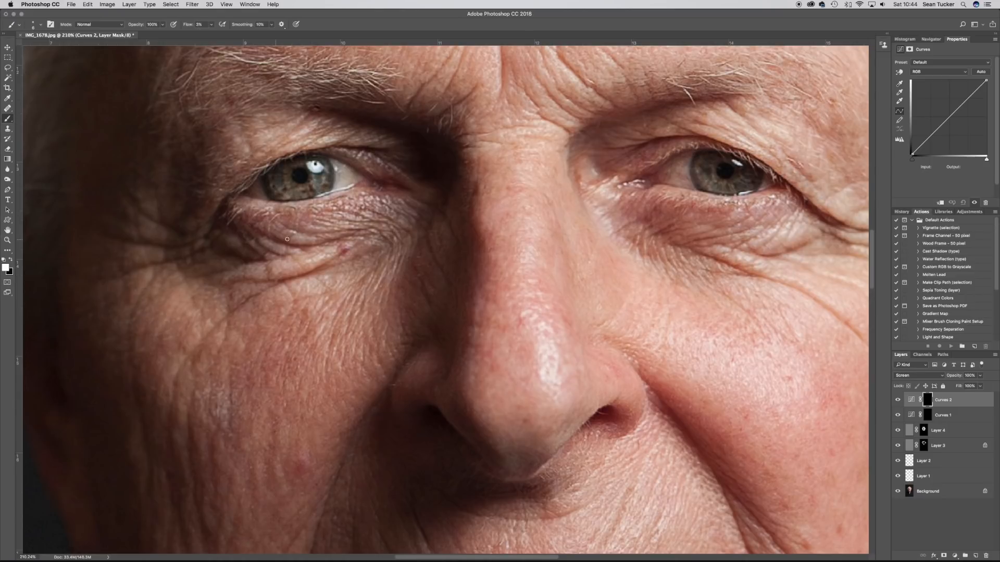
key("bracketright")
key("bracketright")
key("bracketright")
key("bracketright")
mouse_move(279, 180)
left_mouse_down()
mouse_move(316, 174)
mouse_move(300, 192)
mouse_move(277, 178)
mouse_move(286, 187)
mouse_move(326, 178)
left_mouse_up()
mouse_move(279, 179)
left_mouse_down()
mouse_move(301, 191)
mouse_move(315, 174)
mouse_move(299, 191)
mouse_move(276, 177)
mouse_move(284, 181)
mouse_move(306, 157)
left_mouse_up()
Paint white on the Screen Curves mask over the brighter-side eye and check both eyes in the wider view
left_click_drag(468, 96, 302, 106)
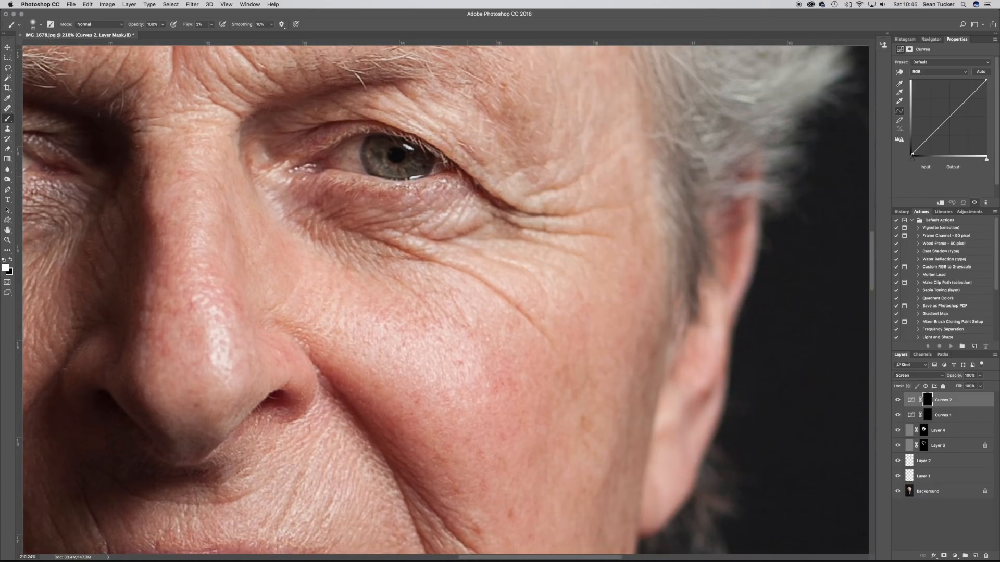
mouse_move(412, 165)
left_mouse_down()
mouse_move(372, 165)
mouse_move(374, 155)
mouse_move(406, 172)
mouse_move(371, 153)
left_mouse_up()
key("]")
key("[")
key("super+0")
scroll(224, 267, "up", 5)
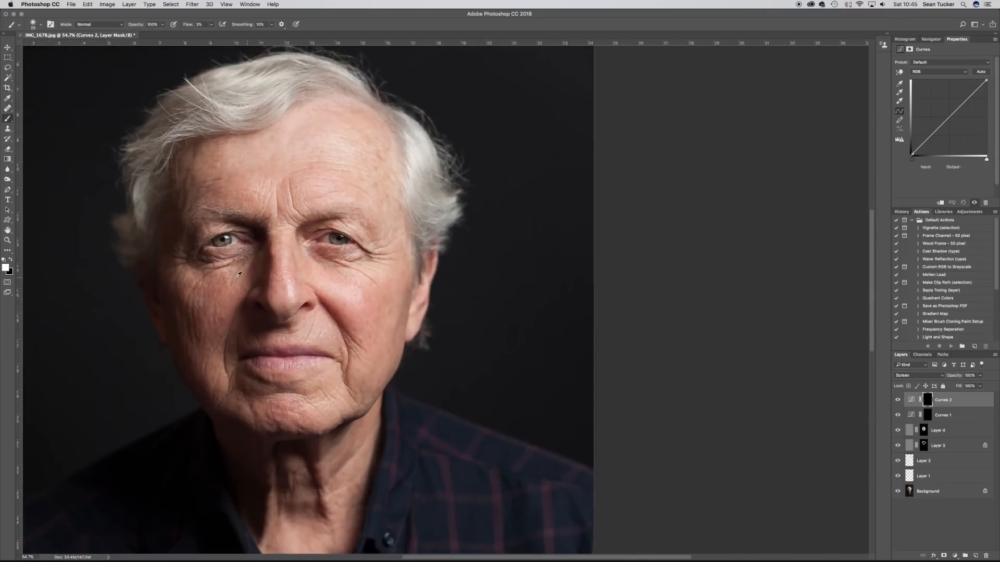
Compare the Screen Curves layer on and off, and reduce its opacity to 79%
left_click(898, 401)
left_click(897, 400)
left_click(896, 400)
left_click(896, 400)
left_click(980, 376)
left_click_drag(981, 386, 972, 386)
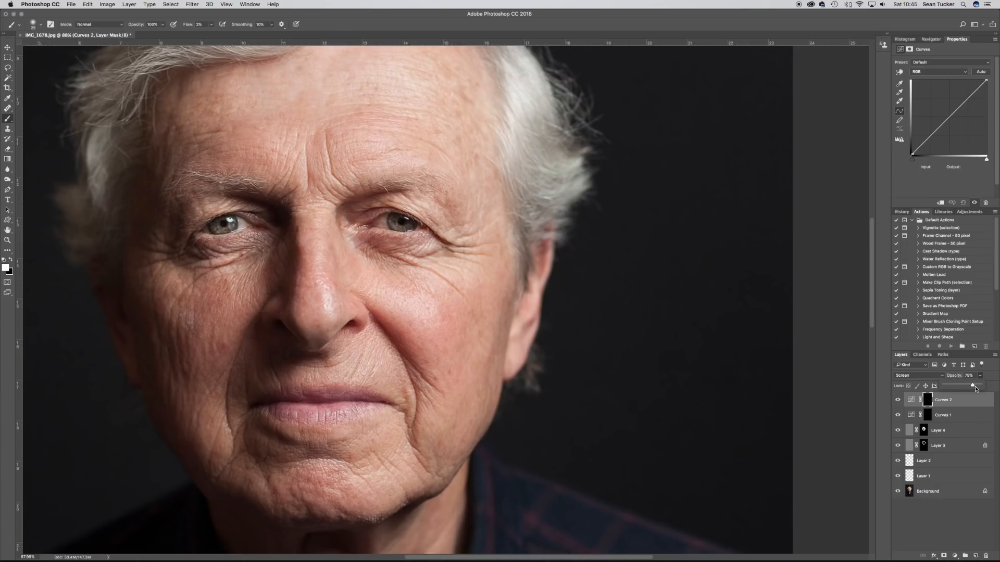
Reduce the Color Dodge Curves layer's opacity to 84% and reselect the Screen Curves layer above it
left_click(965, 416)
left_click(980, 375)
mouse_move(981, 386)
left_mouse_down()
mouse_move(945, 390)
mouse_move(985, 389)
mouse_move(975, 389)
left_mouse_up()
left_click(937, 416)
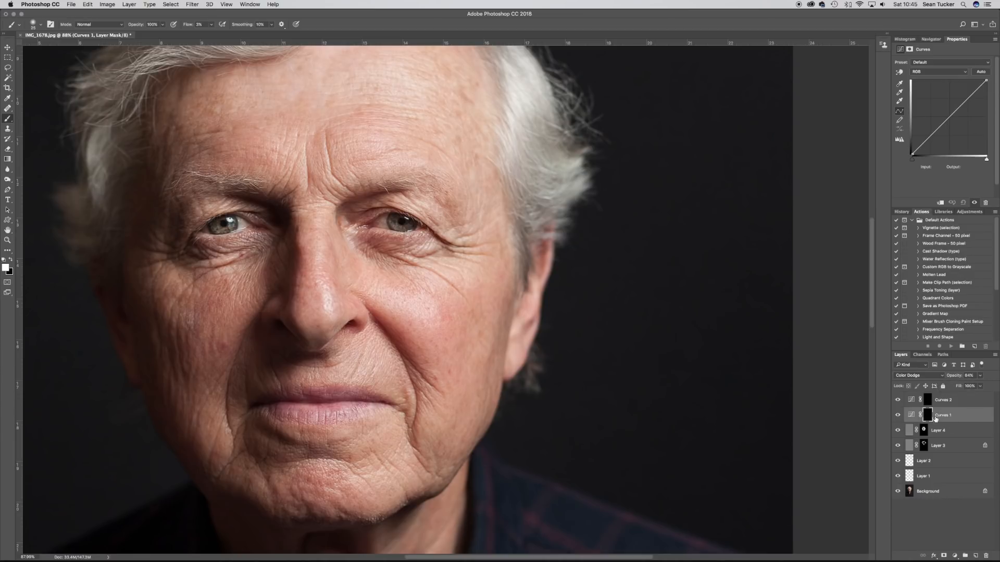
left_click(944, 401)
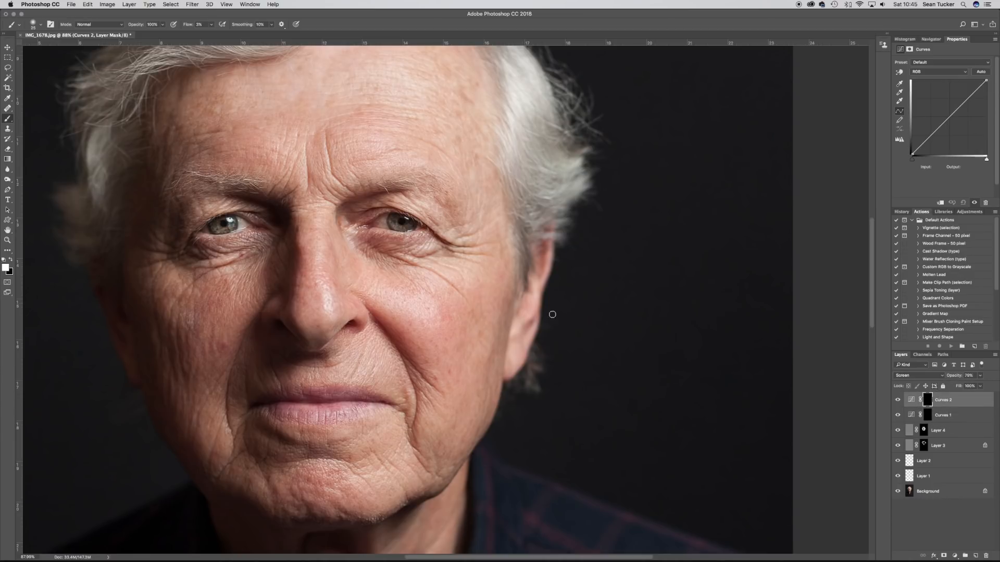
Stamp all visible layers into a new merged layer at the top of the stack
scroll(385, 309, "down", 10)
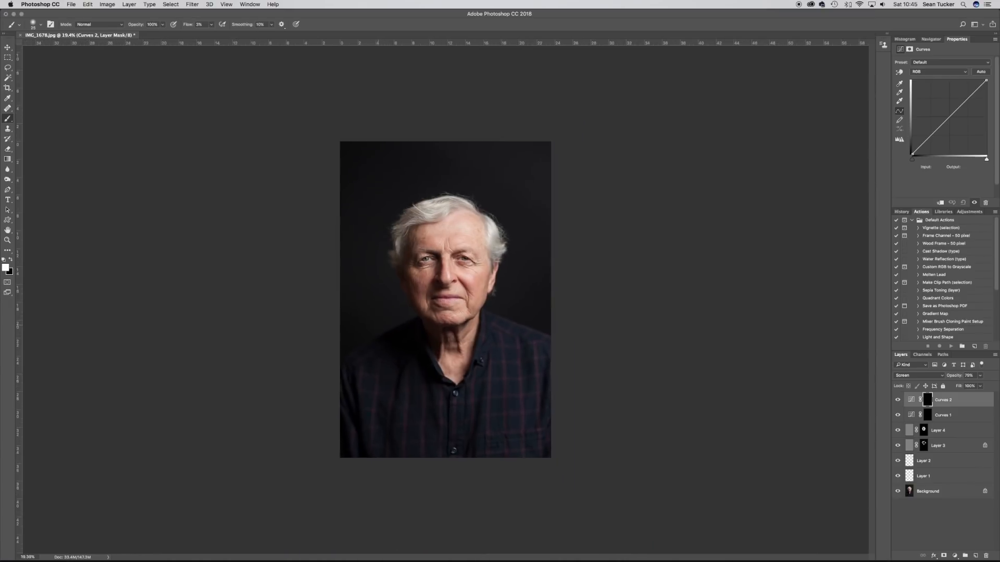
scroll(436, 288, "up", 2)
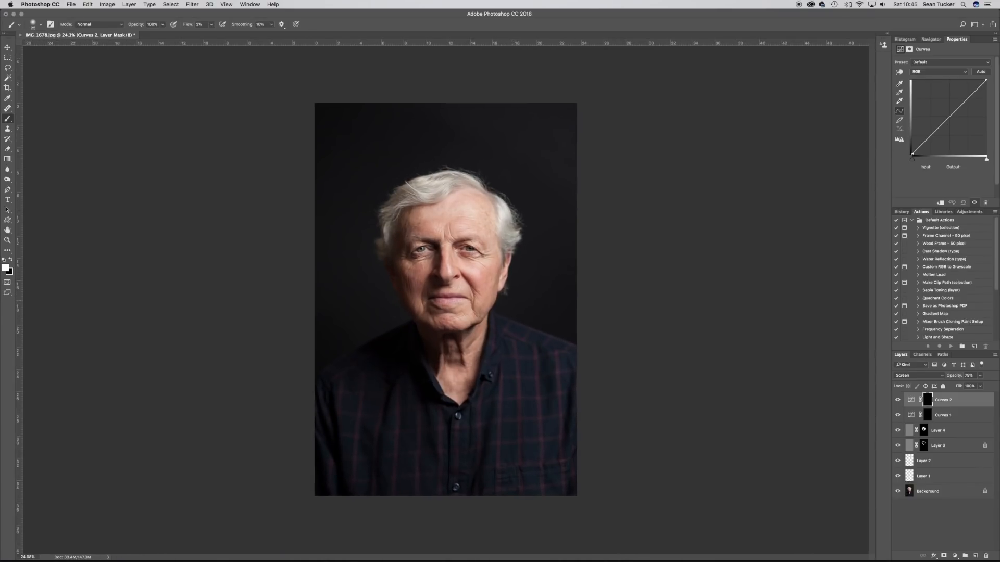
left_click(7, 47)
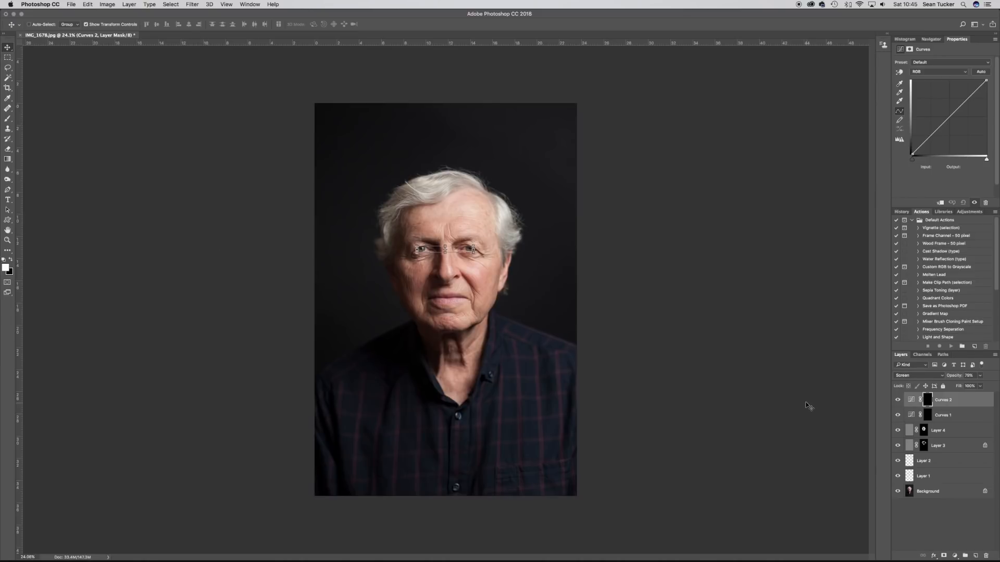
left_click(559, 324)
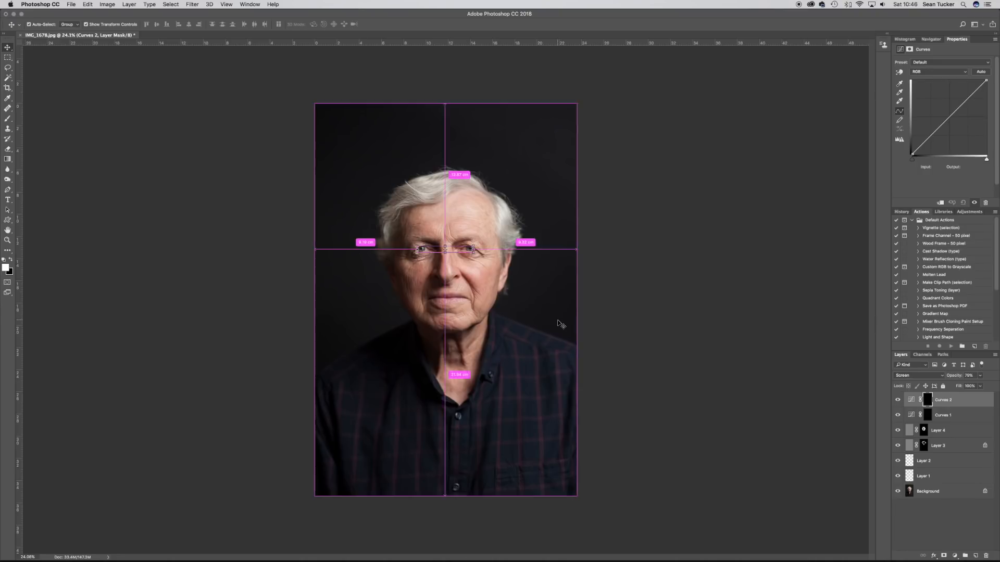
key("alt+shift+super+e")
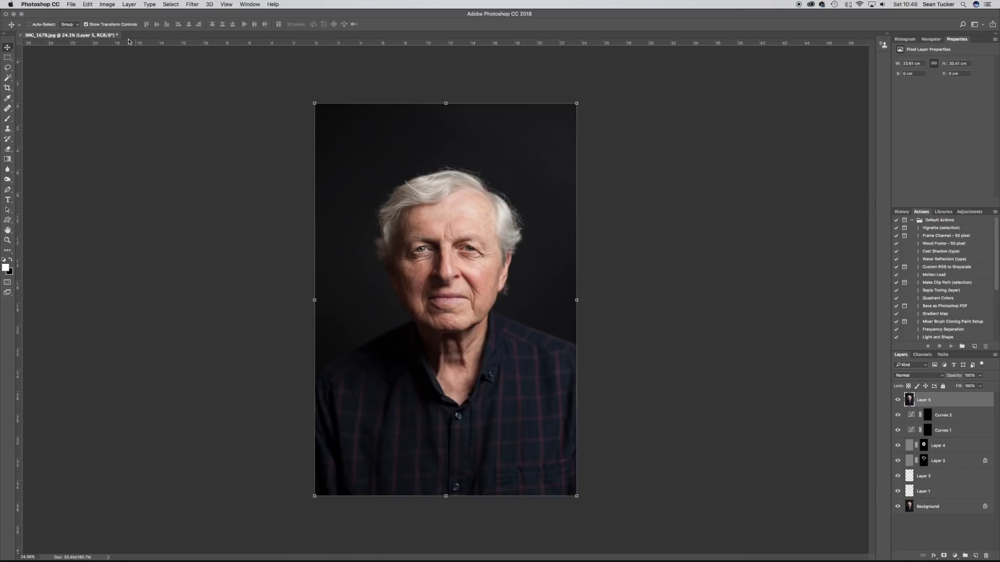
Convert the merged layer with a Black & White adjustment, setting Reds to -33% and raising Yellows slightly
left_click(107, 5)
mouse_move(116, 27)
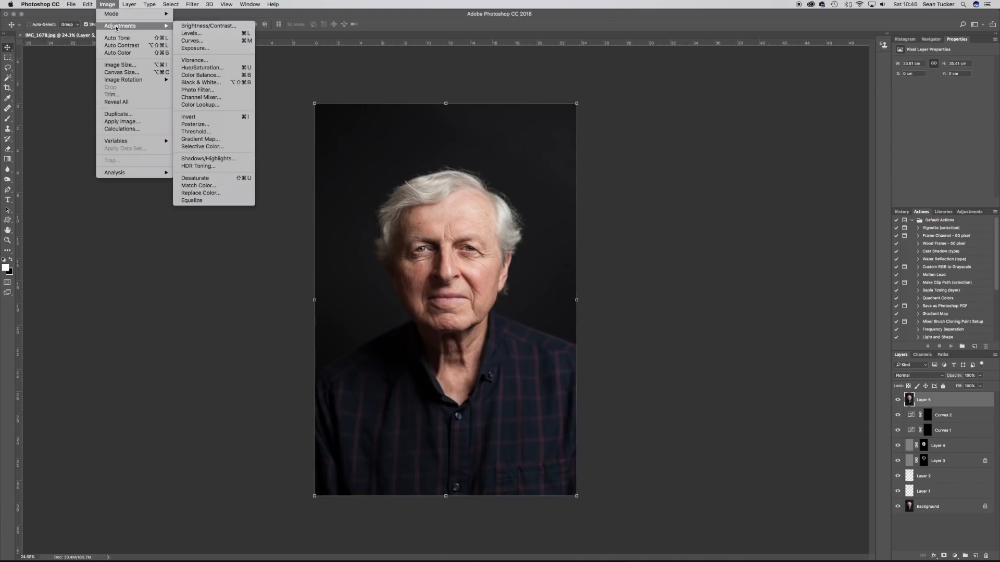
left_click(200, 83)
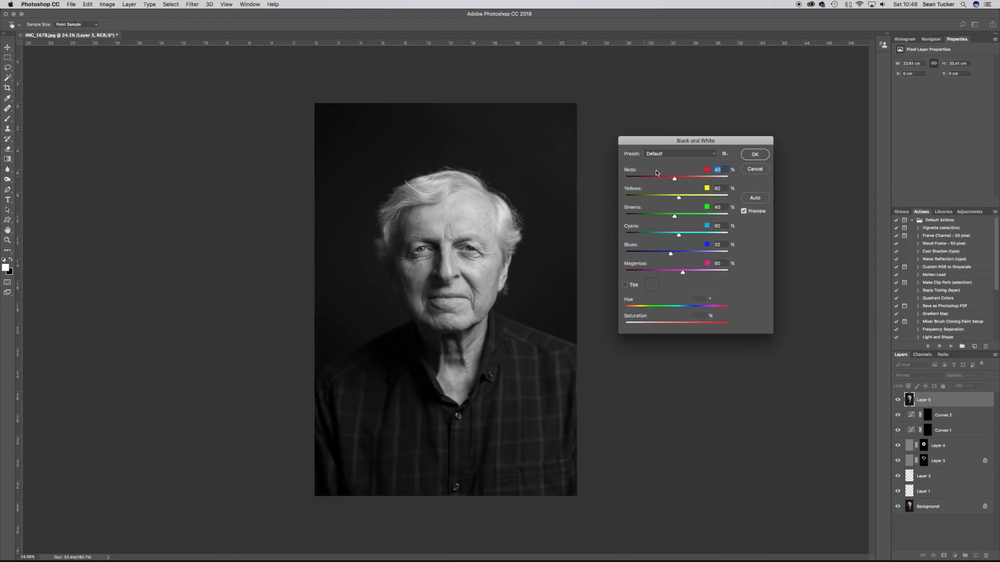
left_click_drag(674, 180, 696, 179)
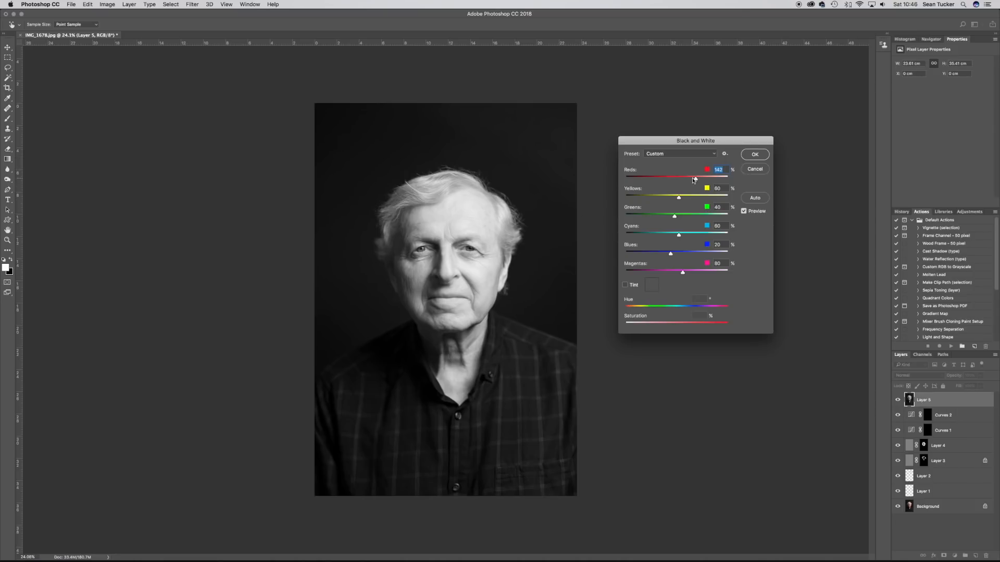
left_click_drag(696, 179, 660, 182)
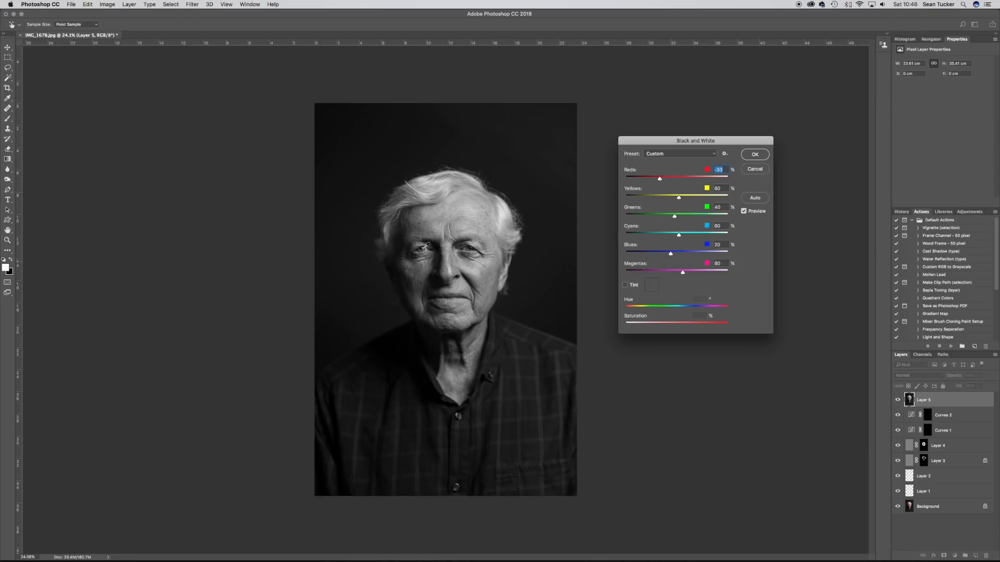
mouse_move(679, 197)
left_mouse_down()
mouse_move(690, 198)
mouse_move(658, 182)
mouse_move(686, 198)
left_mouse_up()
left_click(756, 155)
key("v")
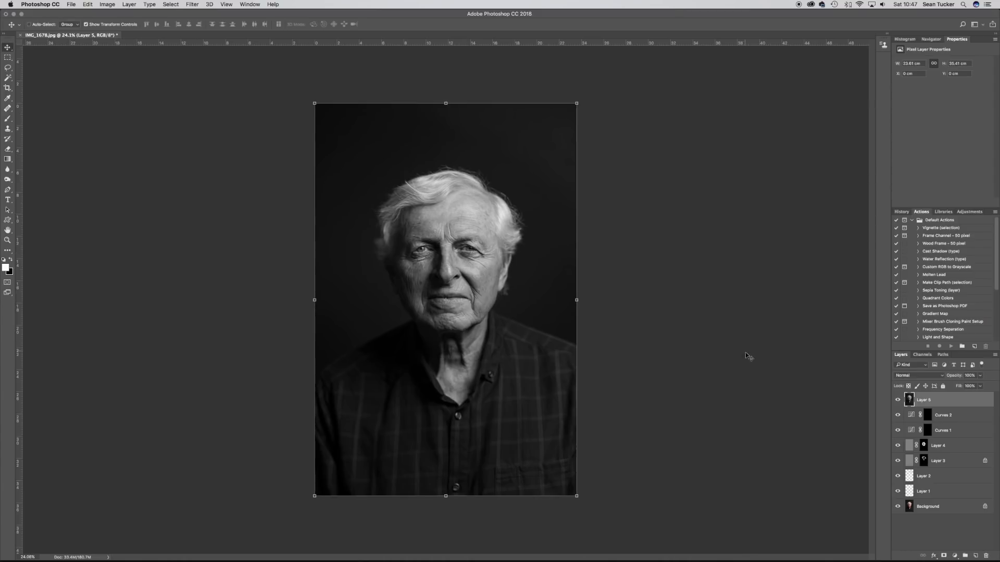
Set the black-and-white layer's blend mode to Soft Light and give it a layer mask inverted to black
left_click(899, 378)
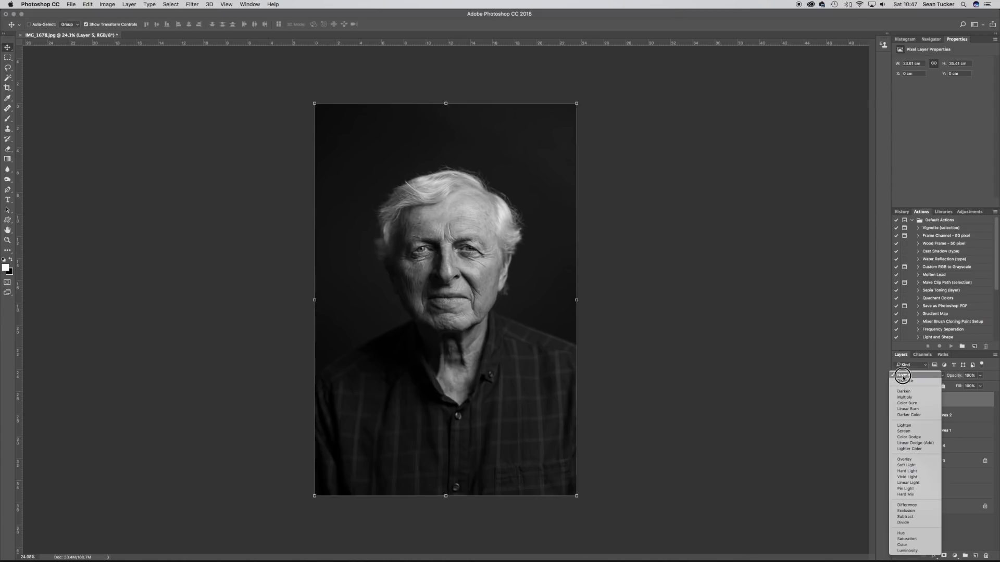
left_click(906, 465)
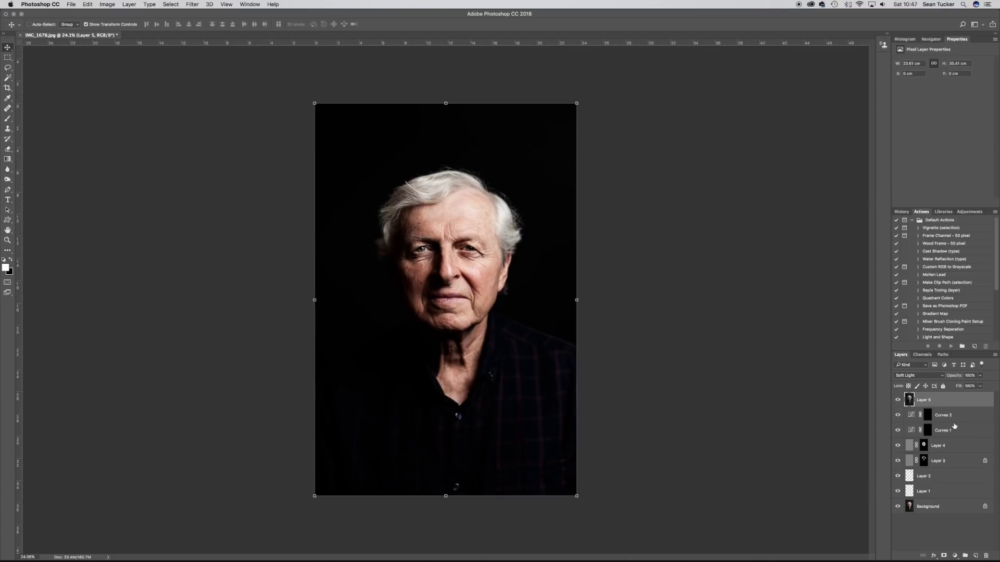
left_click(944, 556)
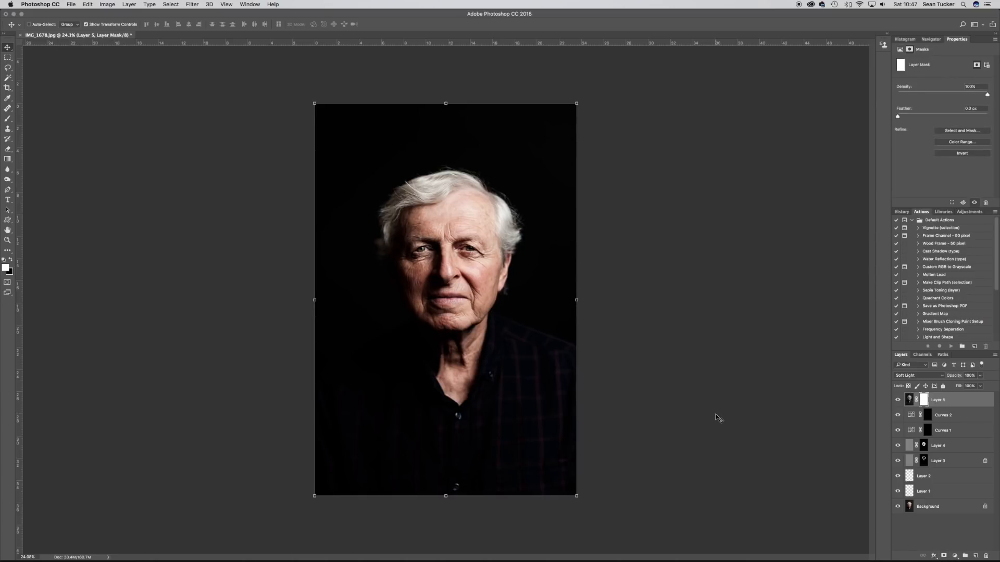
key("super+i")
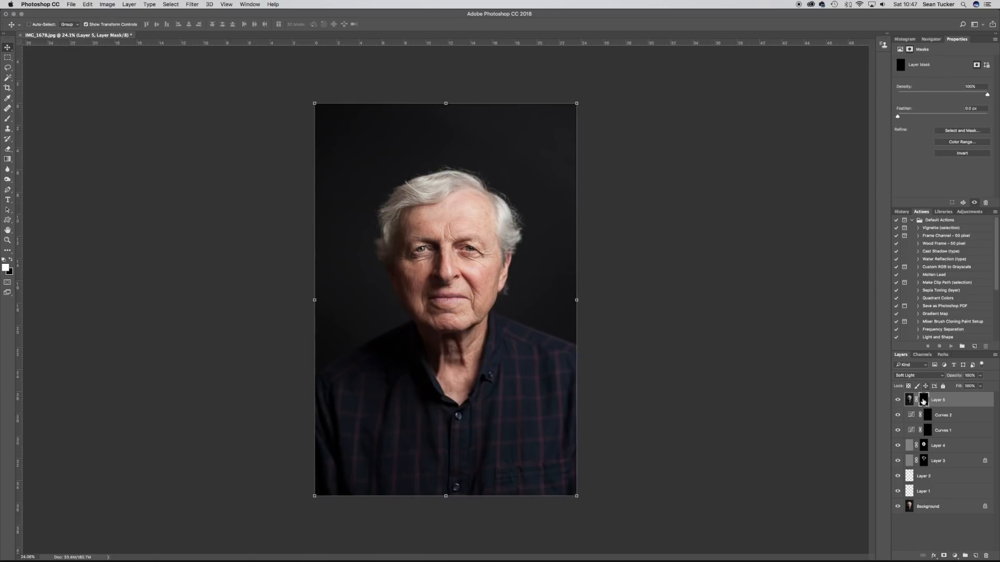
Paint white on the Soft Light layer's mask across the forehead with an enlarged Brush at 100% flow
left_click(8, 119)
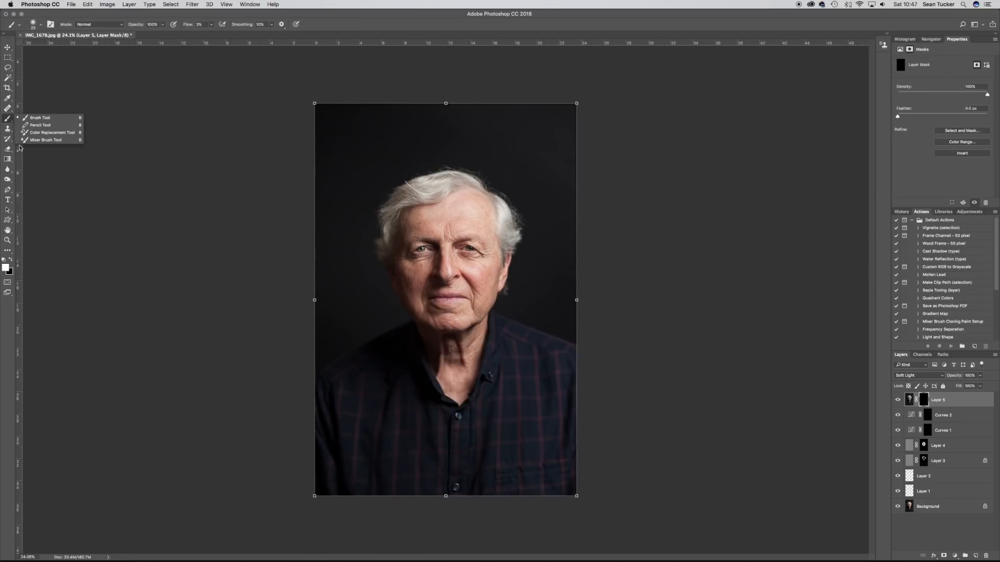
left_click(38, 118)
left_click(211, 24)
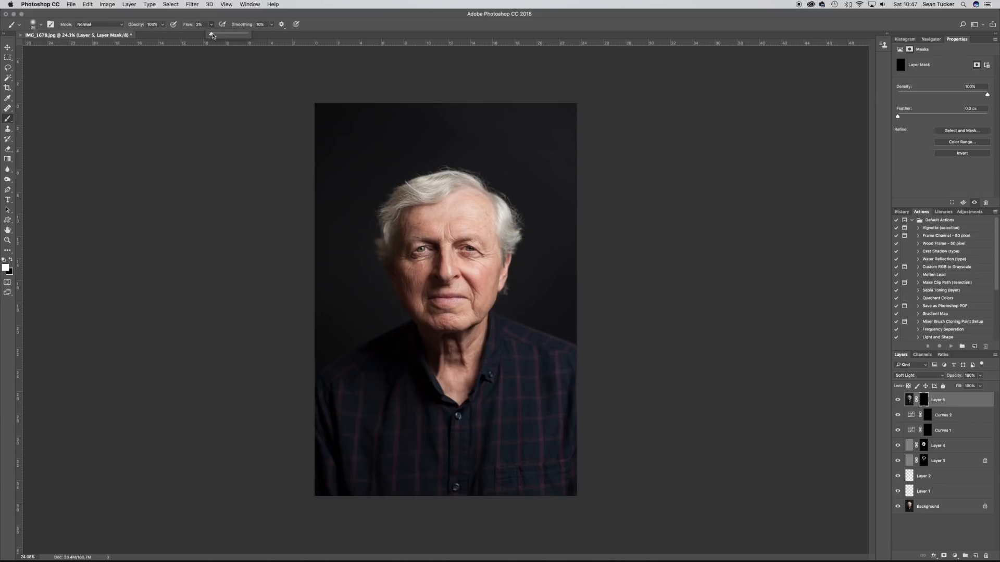
left_click_drag(213, 35, 251, 35)
left_click(315, 48)
scroll(478, 310, "up", 10)
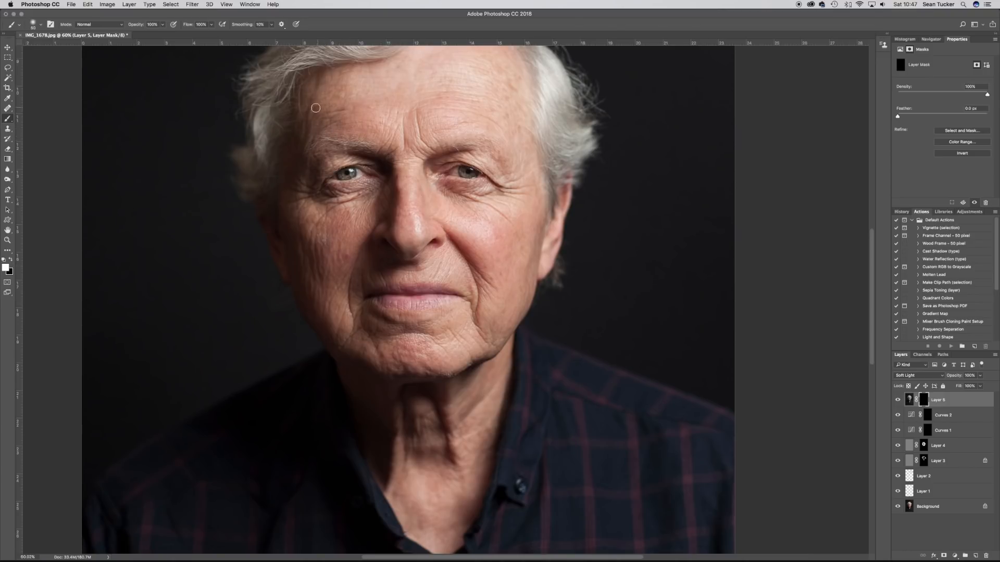
key("]")
key("]")
key("]")
mouse_move(386, 79)
left_mouse_down()
mouse_move(303, 103)
mouse_move(315, 98)
mouse_move(309, 128)
mouse_move(405, 114)
mouse_move(385, 121)
left_mouse_up()
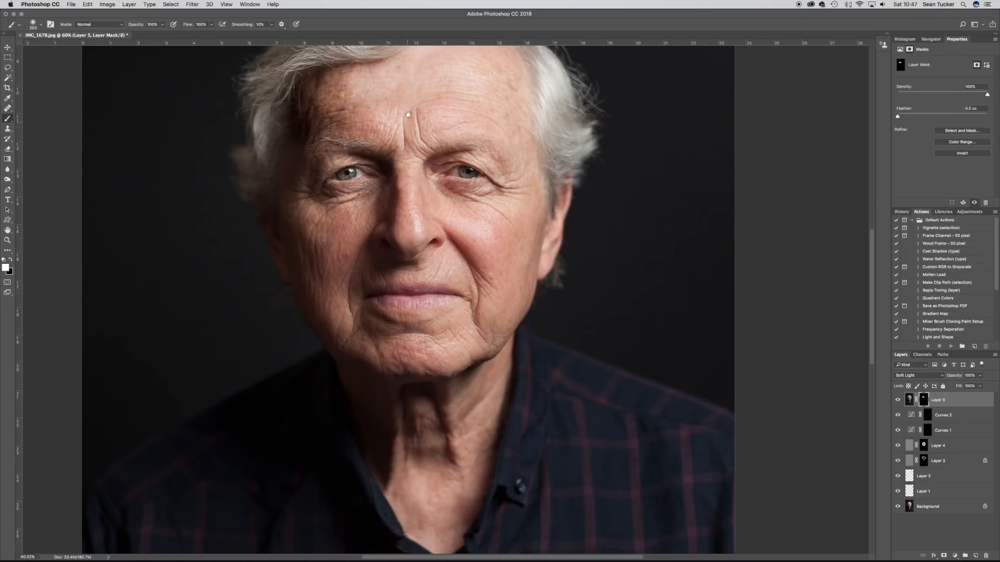
scroll(401, 115, "up", 3)
mouse_move(406, 112)
left_mouse_down()
mouse_move(475, 80)
mouse_move(517, 160)
mouse_move(400, 133)
mouse_move(448, 130)
left_mouse_up()
Paint white on the Soft Light layer's mask over the cheeks, mouth and chin, enlarging the brush for the brighter side
mouse_move(309, 190)
left_mouse_down()
mouse_move(305, 220)
mouse_move(329, 243)
mouse_move(386, 229)
left_mouse_up()
mouse_move(329, 177)
left_mouse_down()
mouse_move(338, 219)
mouse_move(390, 229)
mouse_move(385, 261)
mouse_move(313, 291)
mouse_move(344, 344)
mouse_move(448, 378)
left_mouse_up()
mouse_move(389, 306)
left_mouse_down()
mouse_move(448, 336)
mouse_move(492, 338)
mouse_move(435, 392)
mouse_move(417, 360)
left_mouse_up()
key("bracketright")
key("bracketright")
mouse_move(485, 357)
left_mouse_down()
mouse_move(492, 198)
mouse_move(500, 240)
mouse_move(507, 219)
mouse_move(487, 216)
mouse_move(500, 219)
mouse_move(489, 211)
mouse_move(498, 204)
left_mouse_up()
Show the mask as a red overlay and fill the unpainted gaps around the eyes, nose, mouth and neck
key("backslash")
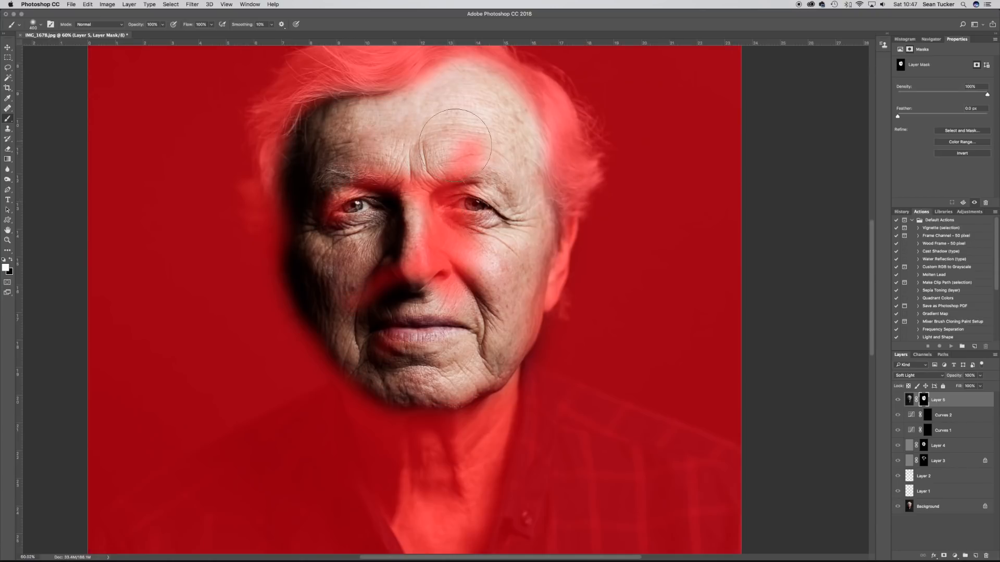
mouse_move(460, 245)
left_mouse_down()
mouse_move(380, 281)
mouse_move(338, 203)
mouse_move(390, 151)
mouse_move(446, 145)
mouse_move(388, 190)
mouse_move(442, 124)
mouse_move(483, 102)
mouse_move(490, 227)
mouse_move(496, 121)
mouse_move(462, 341)
mouse_move(444, 359)
mouse_move(445, 251)
left_mouse_up()
mouse_move(380, 263)
left_mouse_down()
mouse_move(424, 335)
mouse_move(454, 426)
mouse_move(495, 333)
mouse_move(487, 284)
mouse_move(484, 417)
mouse_move(427, 214)
mouse_move(443, 358)
left_mouse_up()
mouse_move(566, 317)
left_mouse_down()
mouse_move(585, 233)
mouse_move(548, 353)
left_mouse_up()
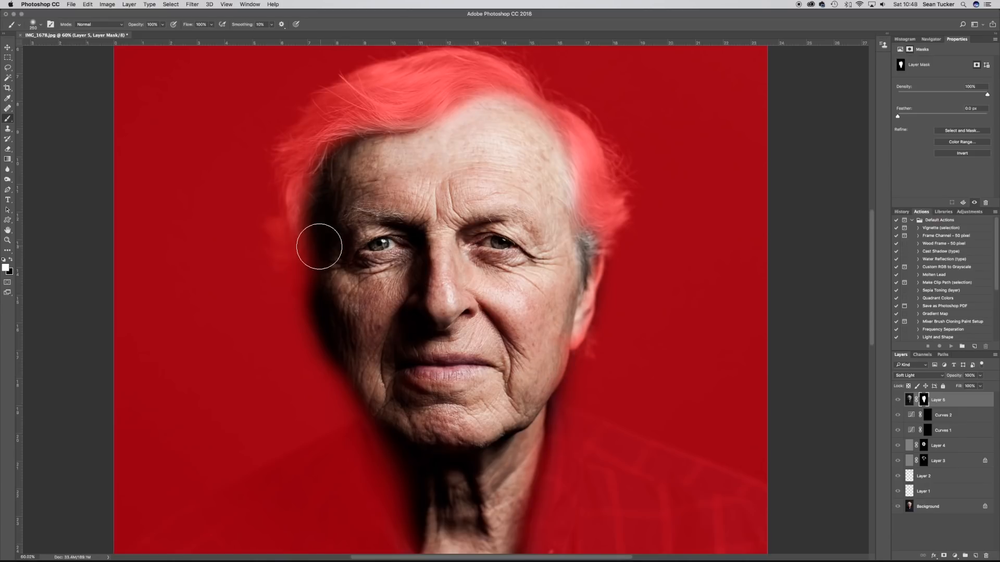
Paint white on the Soft Light layer's mask over the hair with a larger brush
key("bracketright")
key("bracketright")
key("bracketright")
mouse_move(349, 107)
left_mouse_down()
mouse_move(399, 116)
mouse_move(521, 104)
mouse_move(578, 172)
mouse_move(583, 218)
mouse_move(559, 256)
left_mouse_up()
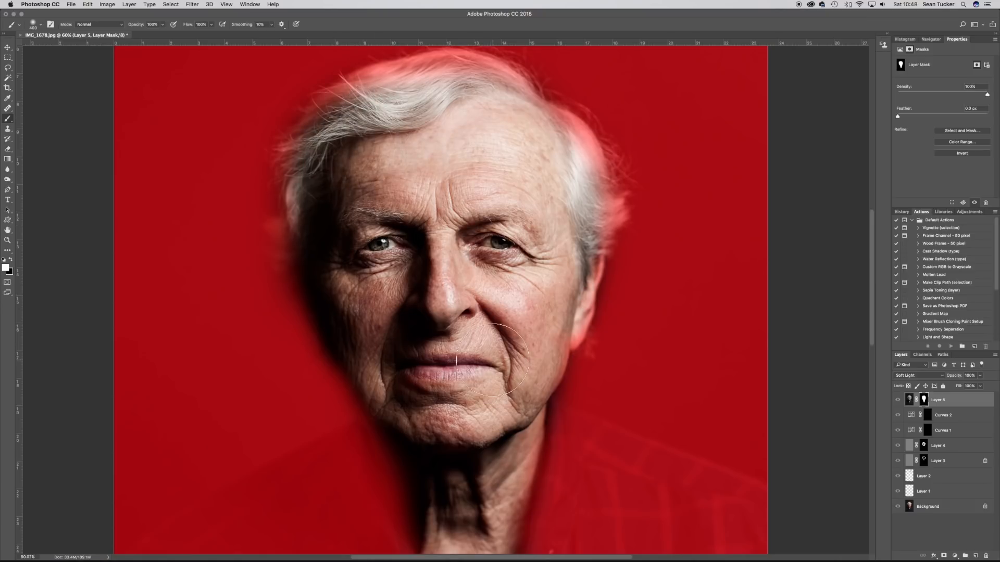
Hide the mask overlay and compare the full portrait with the Soft Light layer on and off
scroll(488, 404, "down", 5)
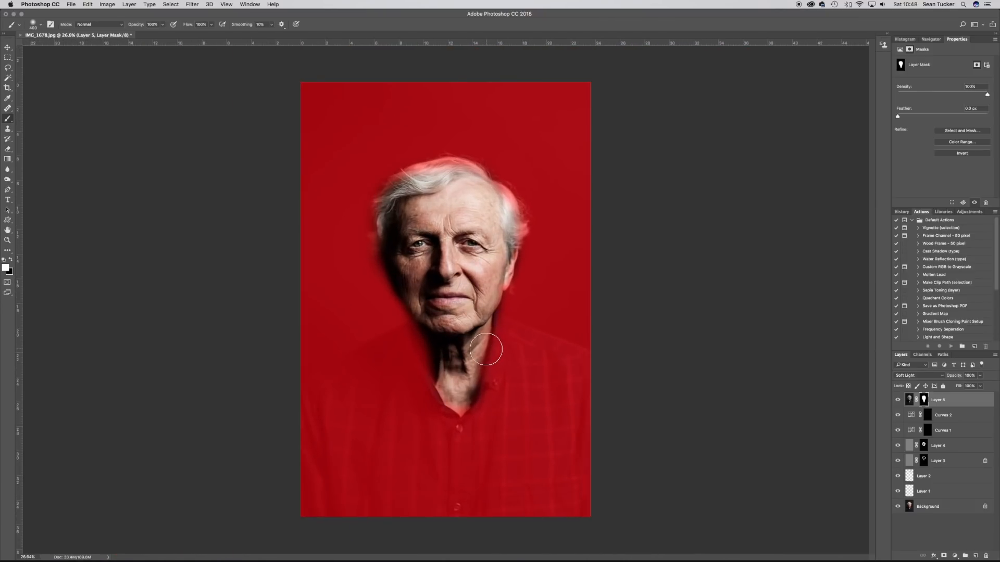
key("backslash")
left_click(898, 399)
left_click(897, 400)
left_click(897, 400)
left_click(897, 400)
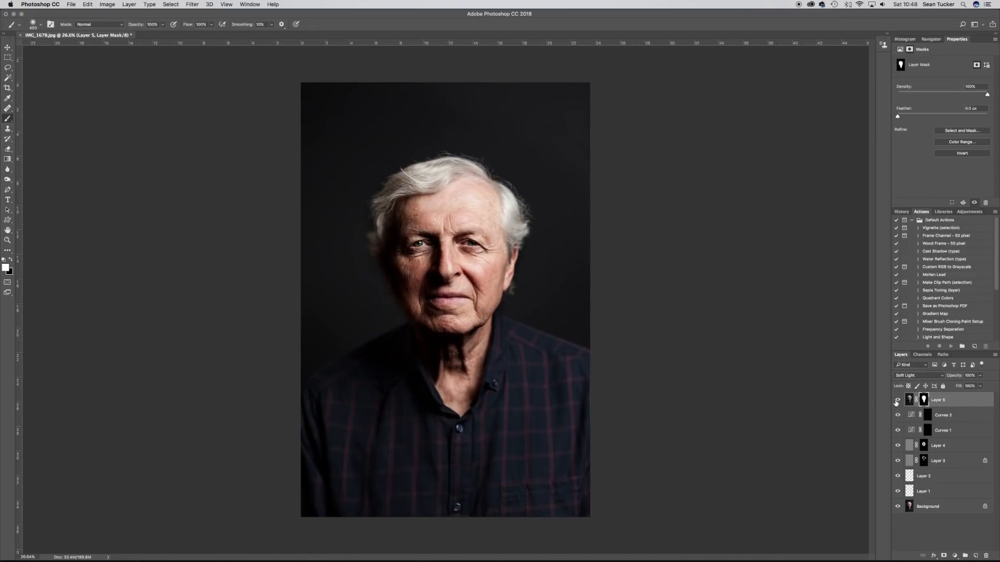
Try the Soft Light layer's opacity at 0% and 30%, compare it on and off, and set it to 25%
key("super+equal")
key("v")
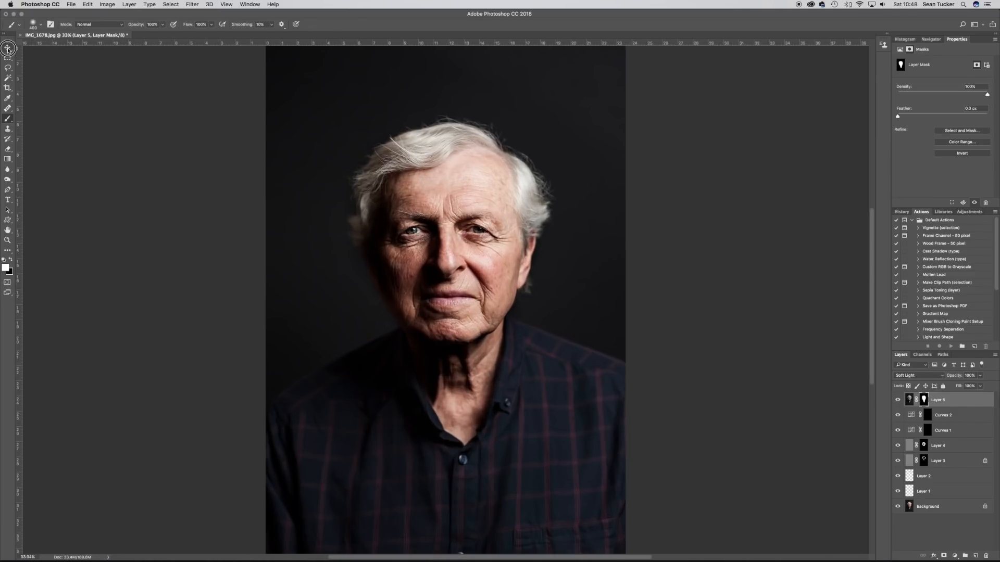
scroll(782, 296, "up", 5)
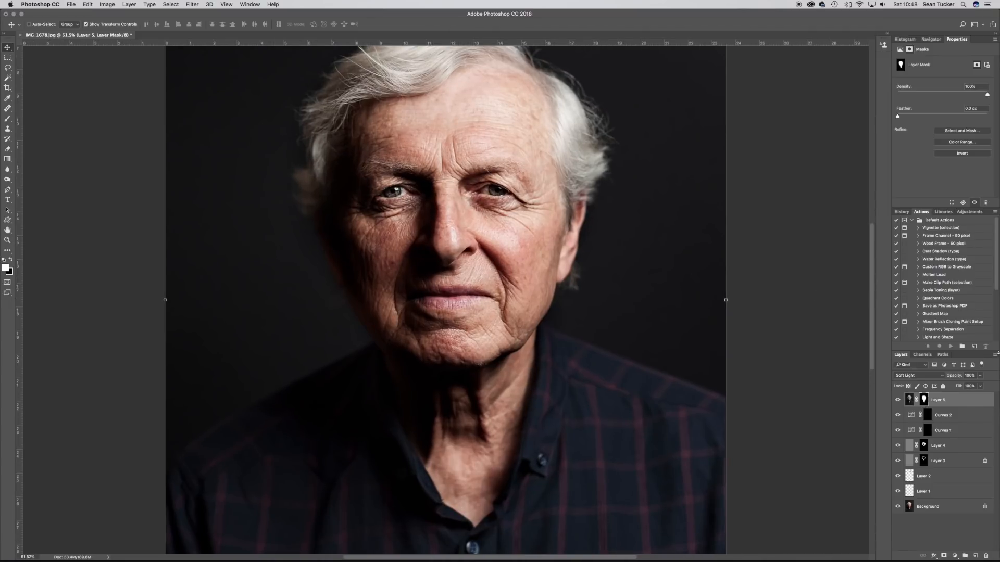
left_click(981, 377)
left_click_drag(980, 387, 943, 386)
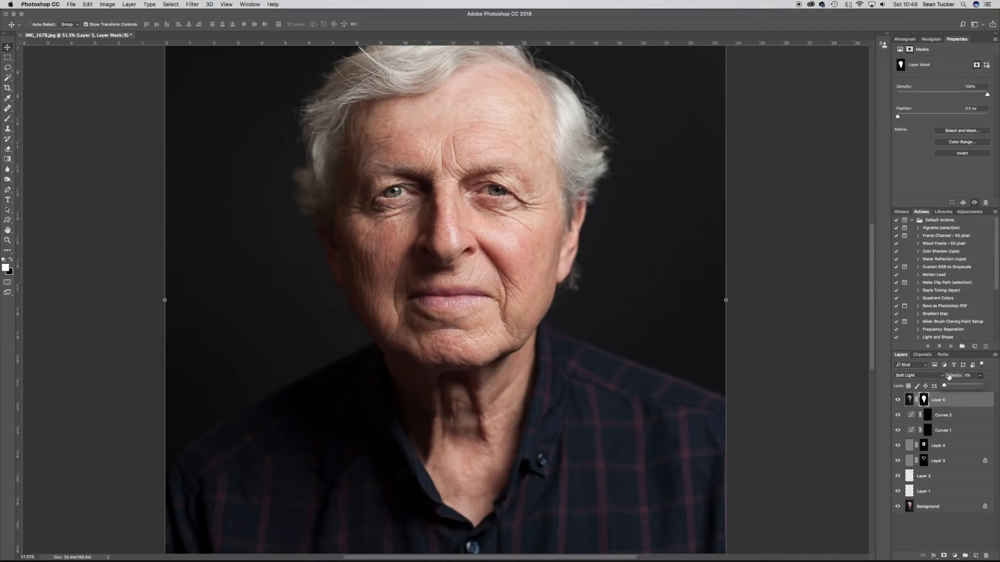
left_click_drag(945, 388, 955, 387)
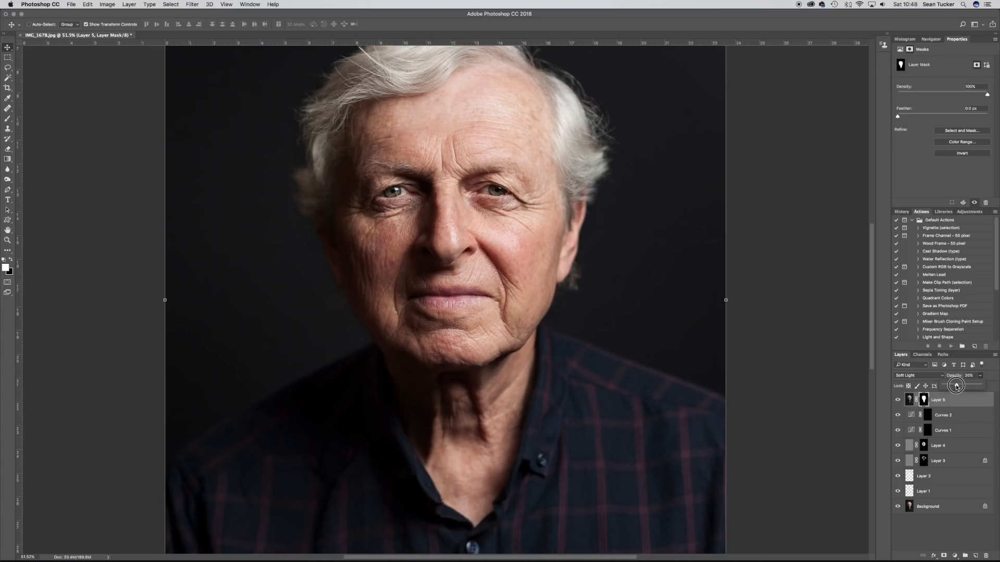
left_click(972, 375)
type("30")
left_click(897, 401)
left_click(898, 400)
type("25")
Add a Curves adjustment layer above the masked Soft Light layer
scroll(514, 350, "down", 7)
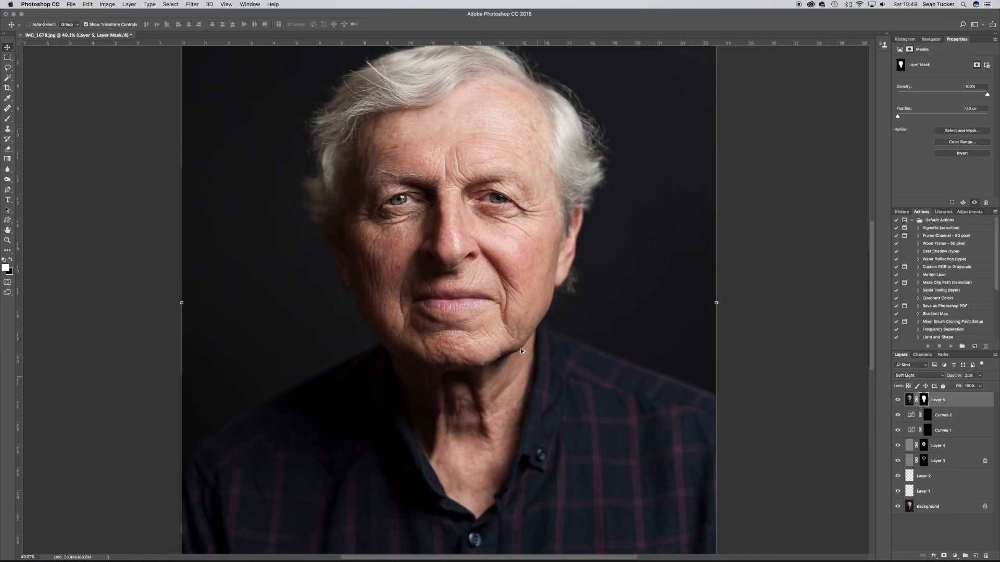
scroll(518, 349, "up", 2)
scroll(518, 349, "down", 1)
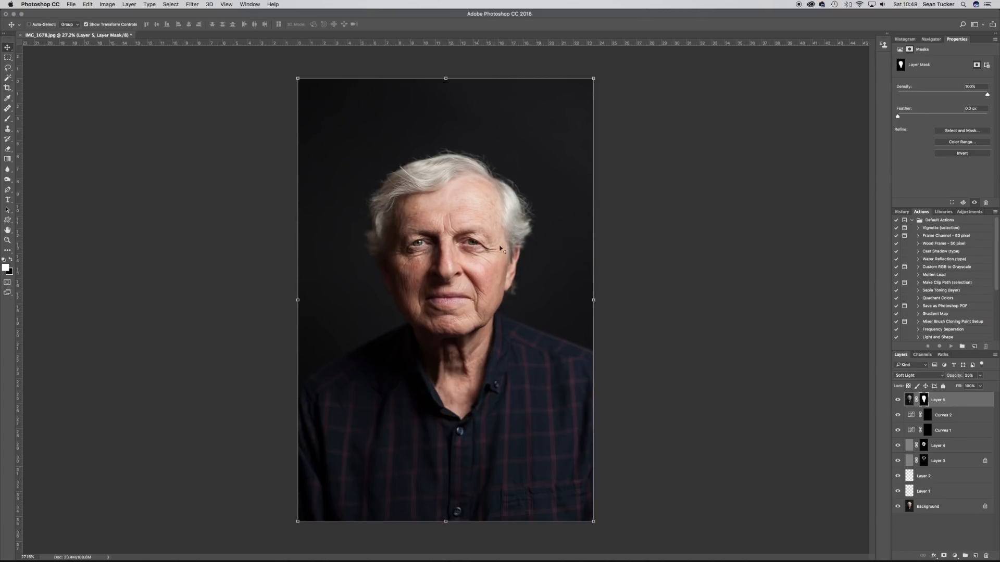
left_click(956, 556)
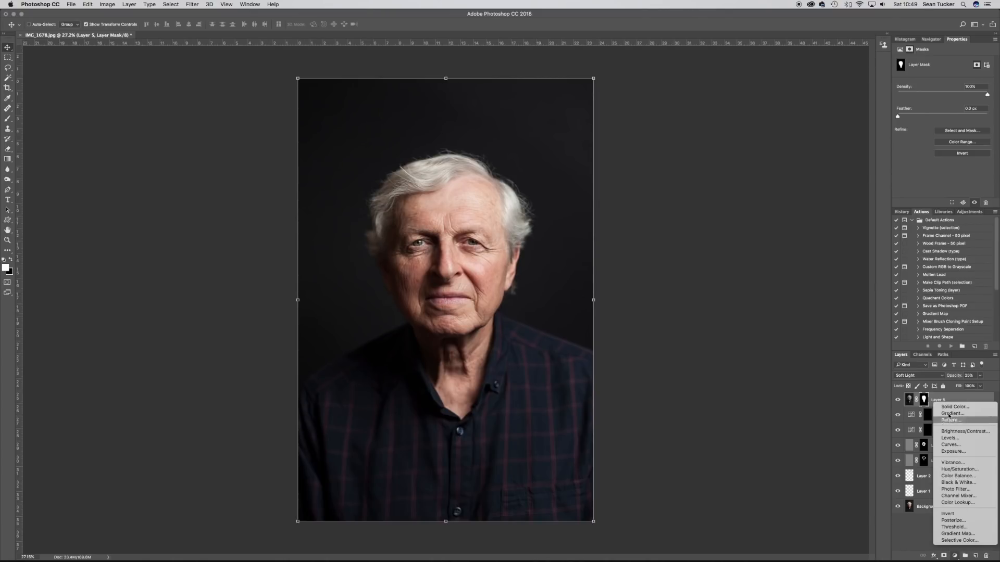
left_click(953, 445)
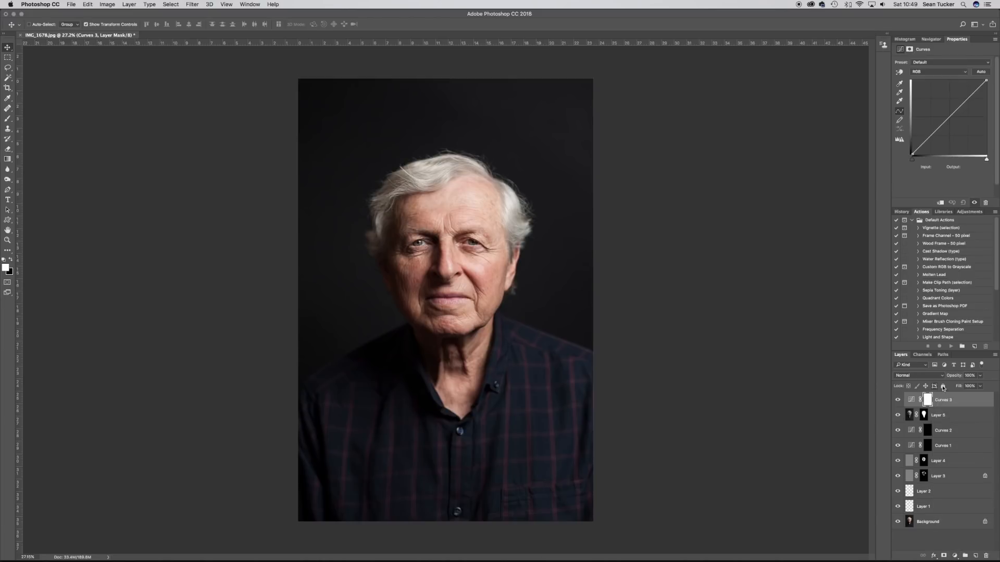
Try darkening the portrait by pulling a curve point down to input 83, output 60, and undo the change
left_click(912, 382)
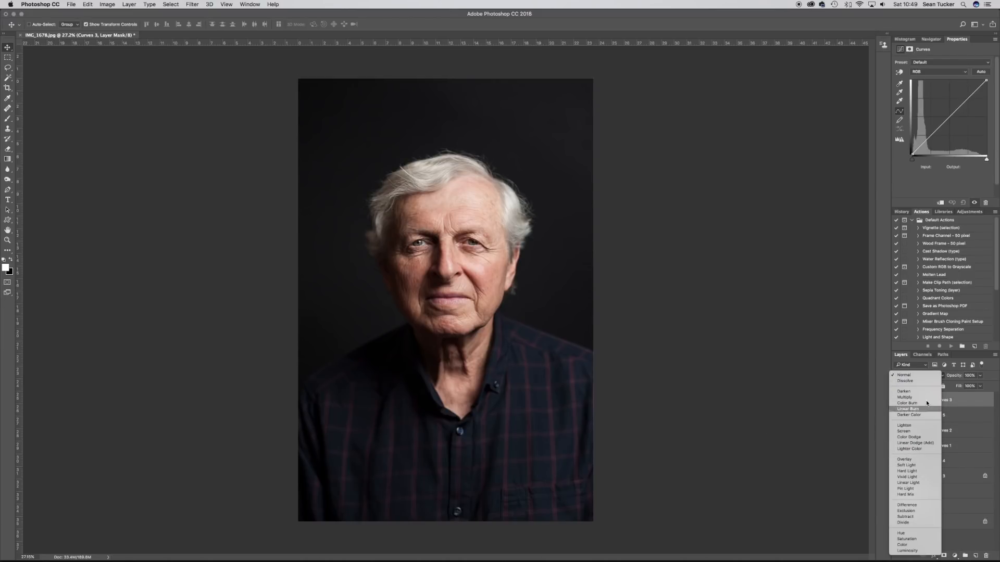
left_click(961, 405)
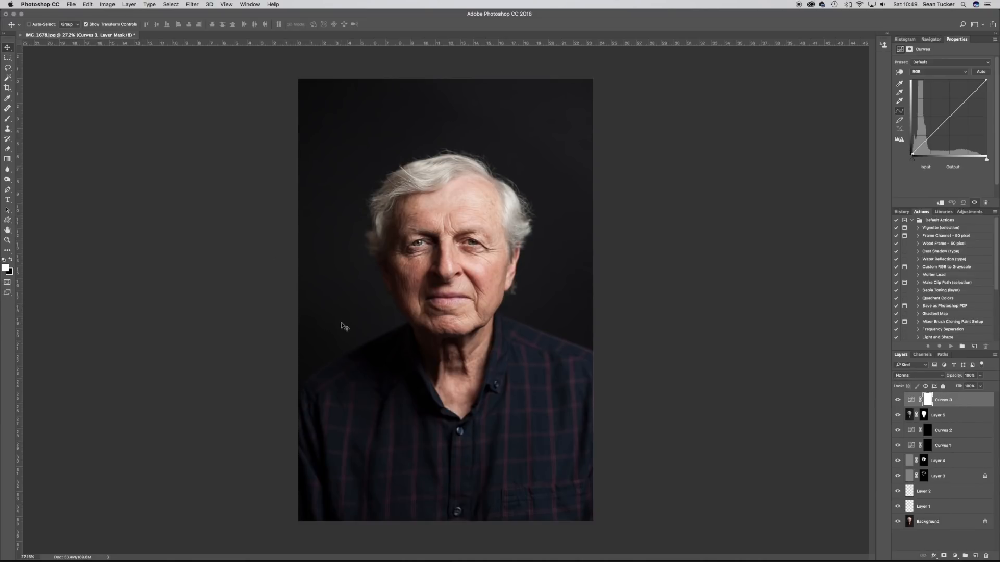
left_click_drag(938, 132, 937, 137)
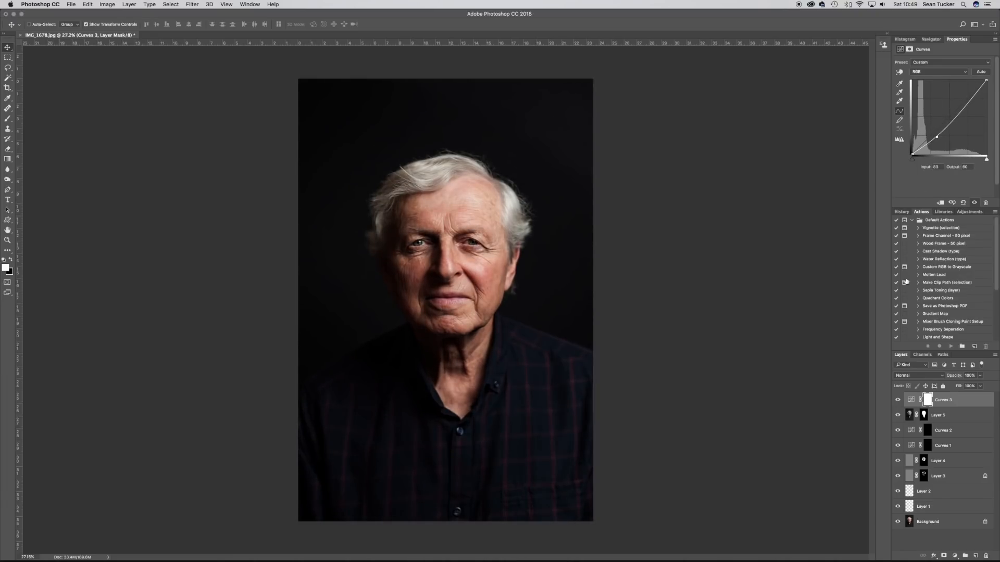
key("super+z")
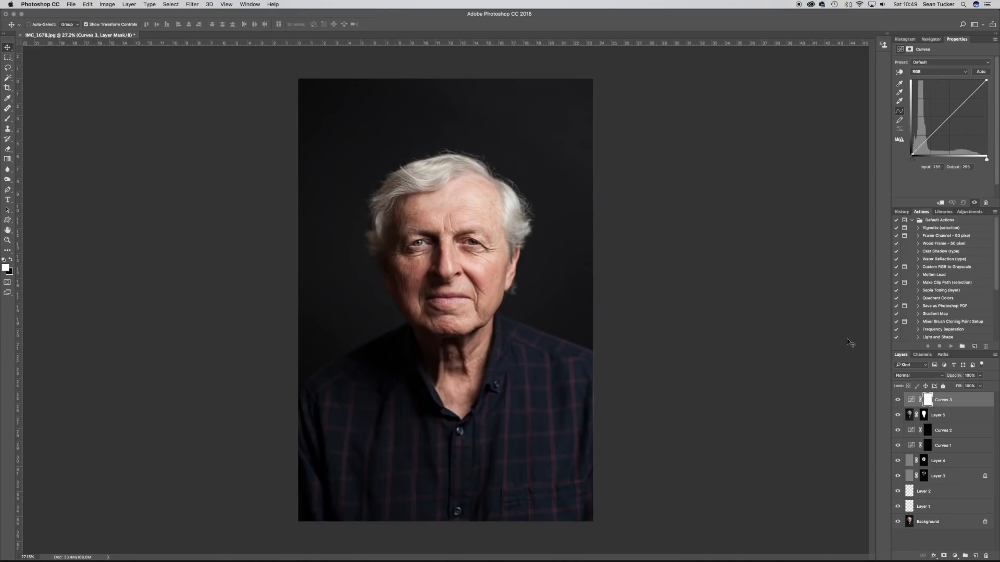
Set the new Curves layer's blend mode to Multiply and invert its mask to black
left_click(920, 376)
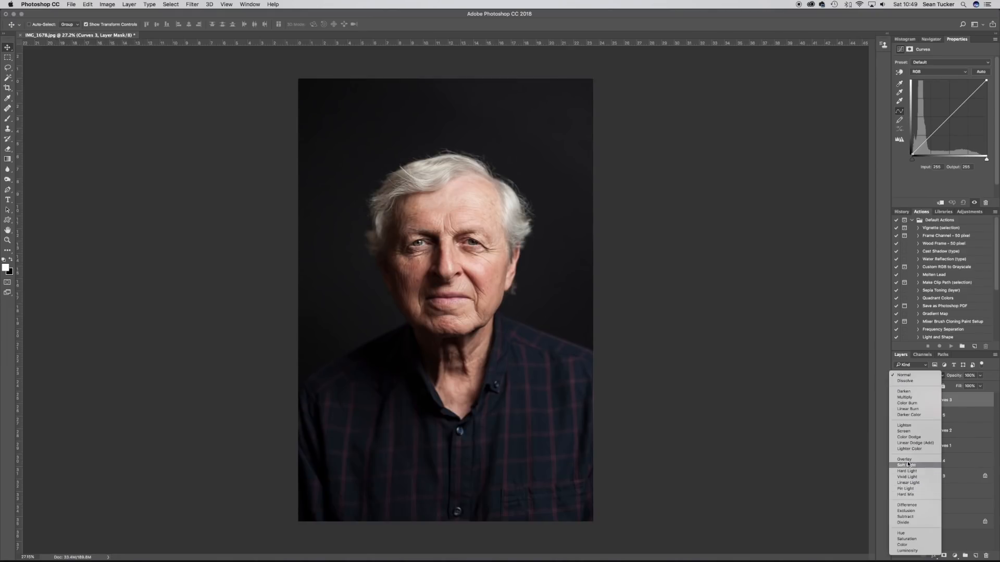
left_click(906, 398)
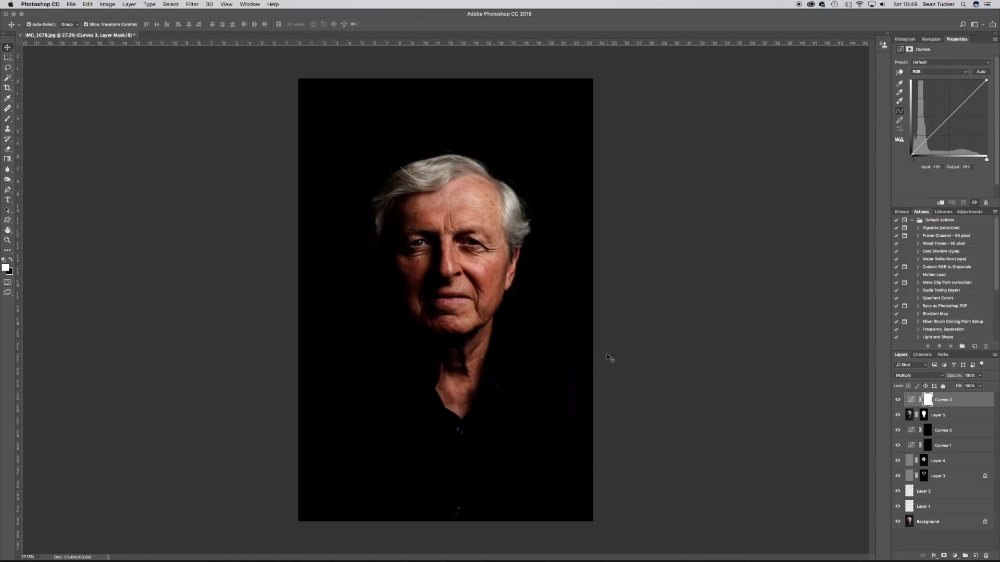
key("super+i")
Choose the Brush tool and set its flow to 3%
key("b")
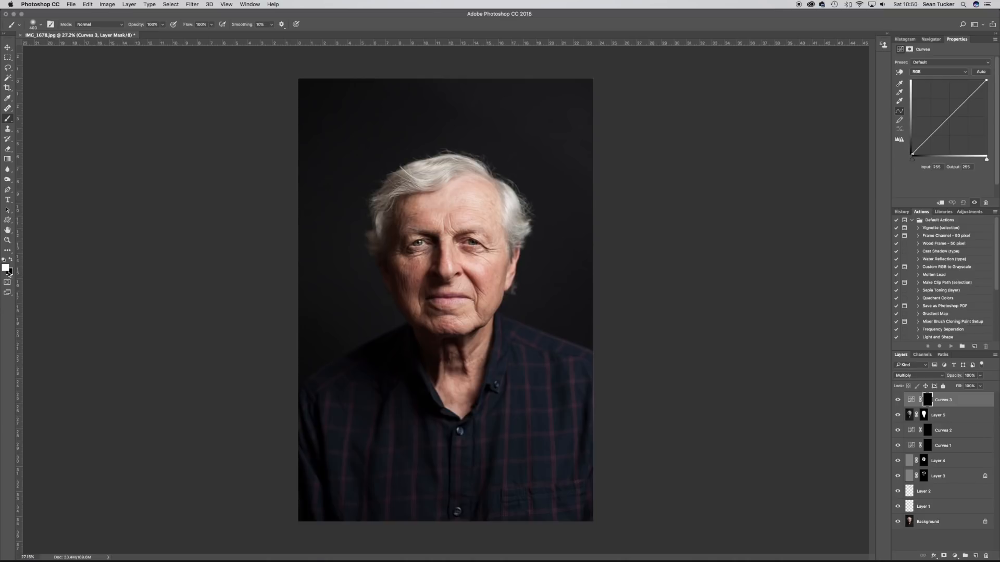
left_click_drag(206, 24, 174, 25)
type("3")
key("Return")
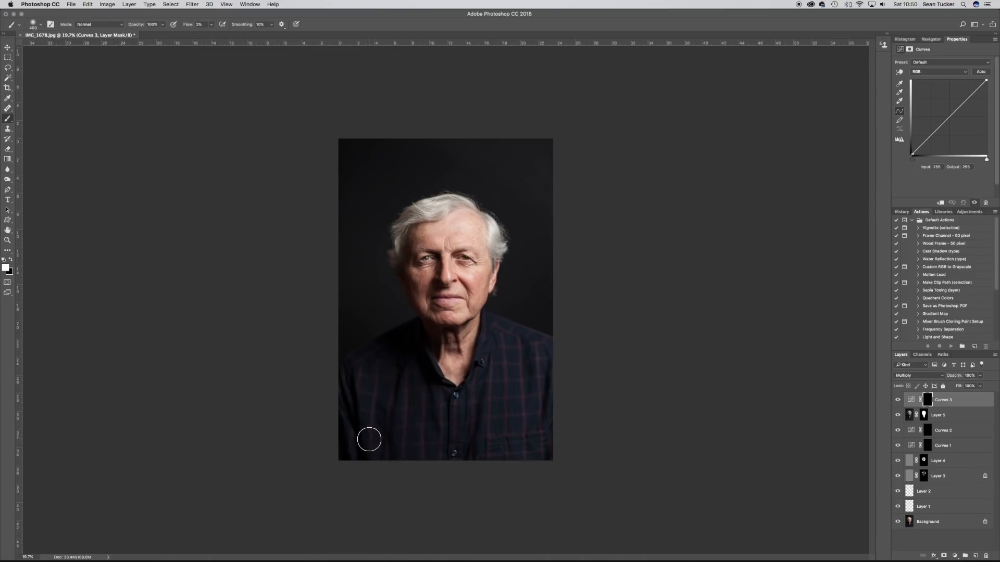
Paint white on the Multiply Curves layer's mask around the portrait's edges with a very large brush, about 2200 px
key("super+minus")
key("super+minus")
key("bracketright")
key("bracketright")
key("bracketright")
key("bracketright")
key("bracketright")
key("bracketright")
key("bracketright")
key("bracketright")
key("bracketright")
key("bracketright")
key("bracketright")
key("bracketright")
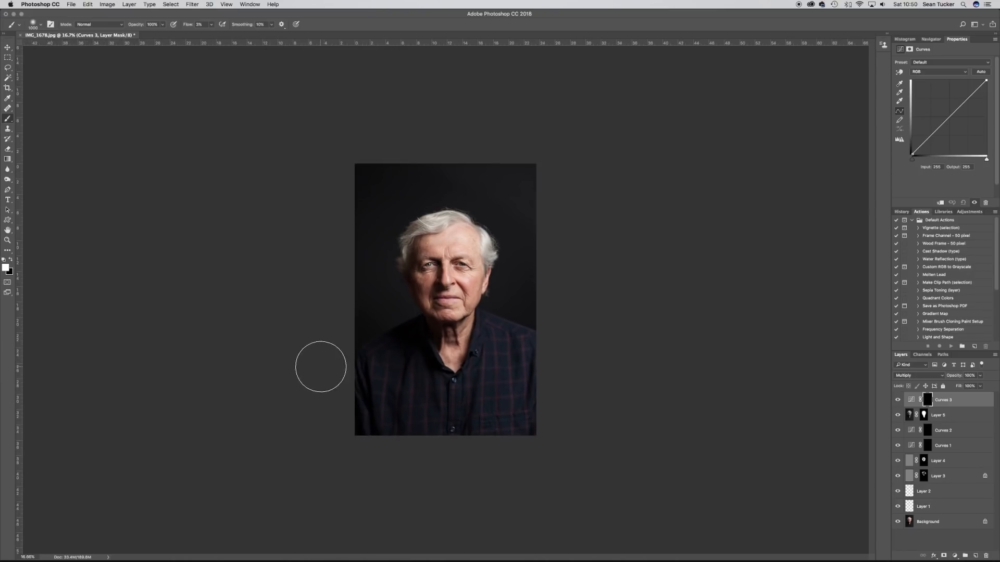
key("bracketright")
key("bracketright")
key("bracketright")
key("bracketright")
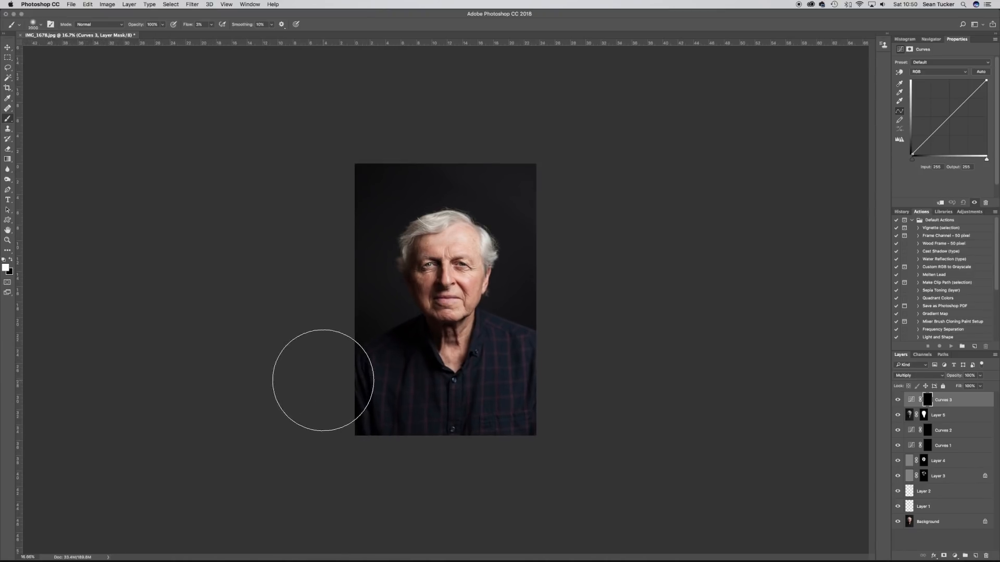
key("bracketright")
key("bracketright")
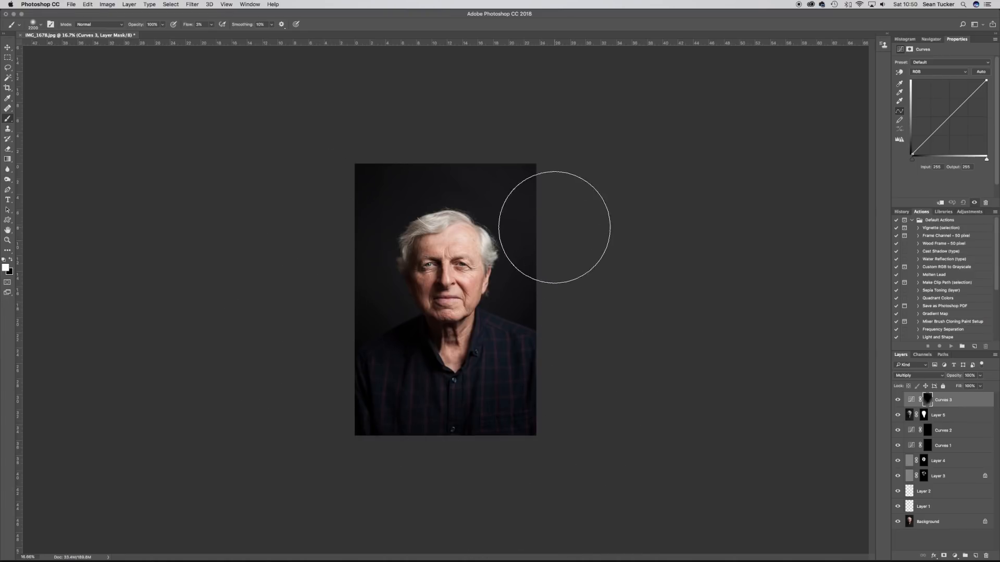
Compare the portrait with the edge-darkening Curves layer on and off
scroll(618, 370, "up", 3)
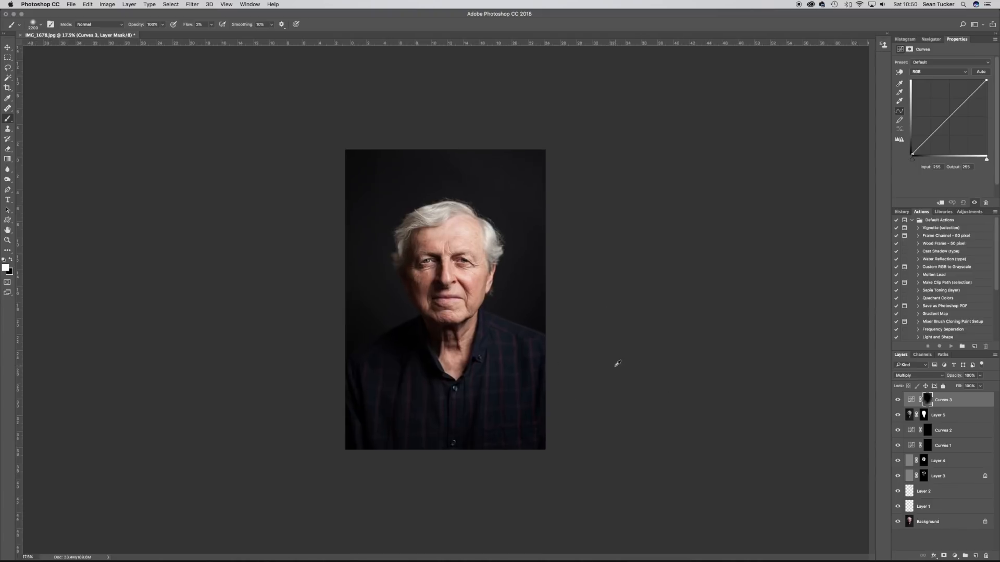
left_click(897, 400)
left_click(898, 400)
left_click(897, 400)
left_click(897, 400)
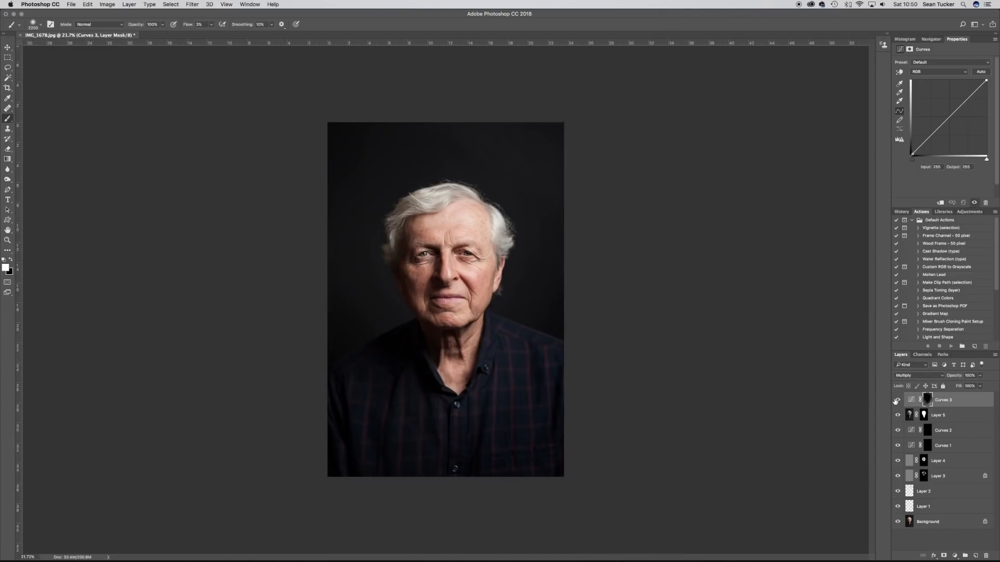
Set the edge-darkening Curves layer's opacity to 83% and compare the portrait with the layer on and off
left_click(980, 375)
left_click_drag(980, 386, 974, 387)
left_click(897, 400)
left_click(897, 400)
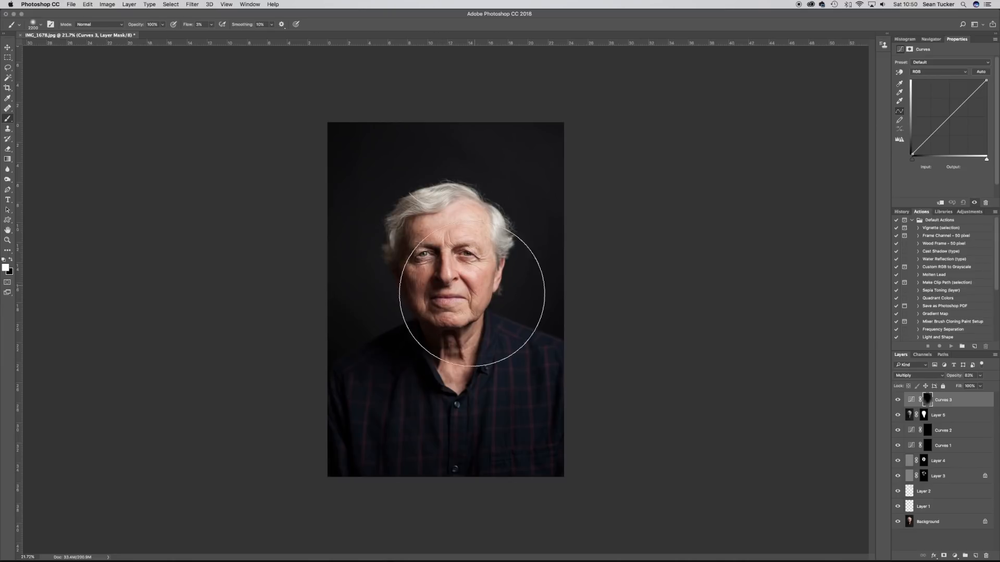
left_click(897, 401)
left_click(898, 401)
left_click(897, 402)
left_click(898, 402)
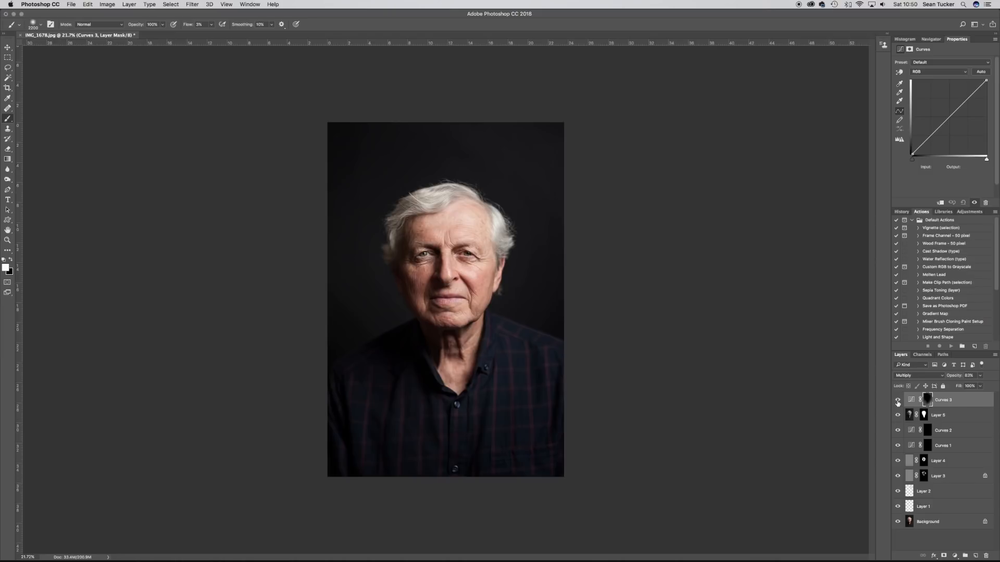
left_click(8, 47)
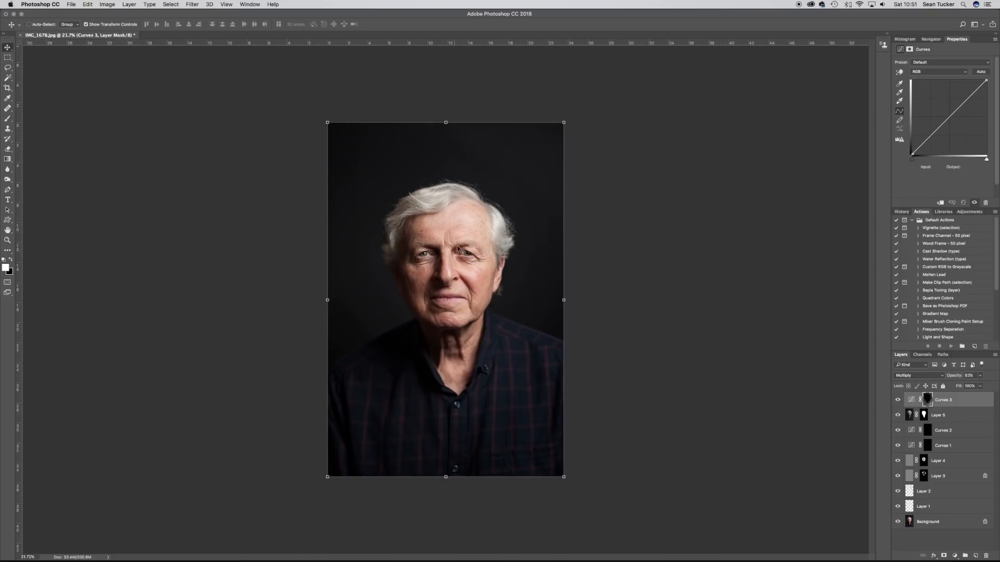
scroll(461, 260, "up", 2)
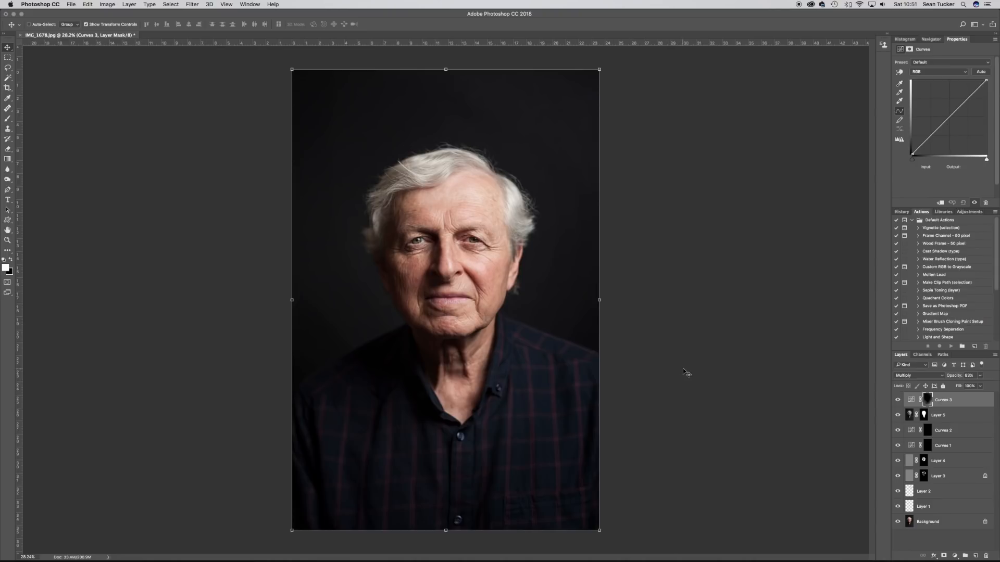
left_click(955, 556)
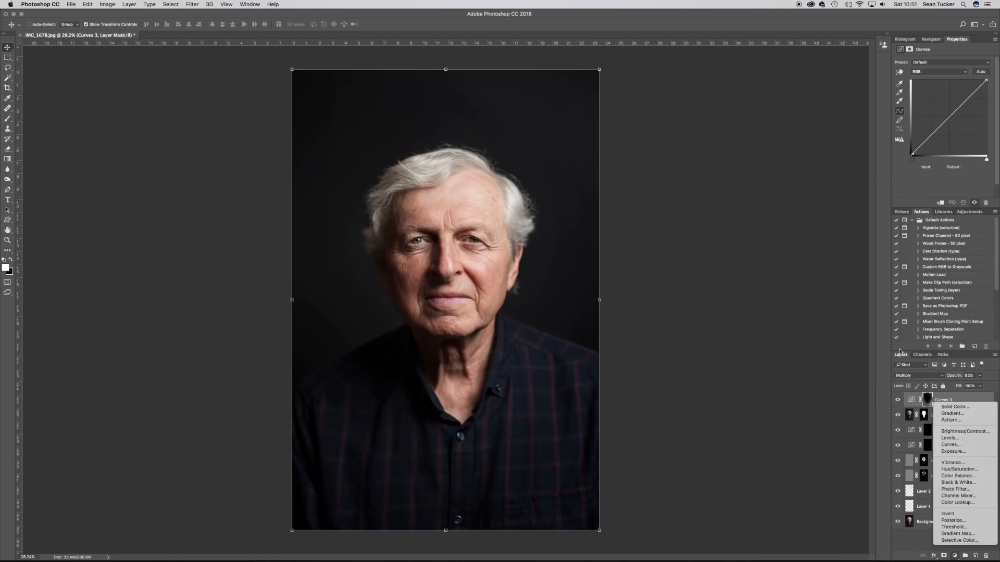
left_click(789, 341)
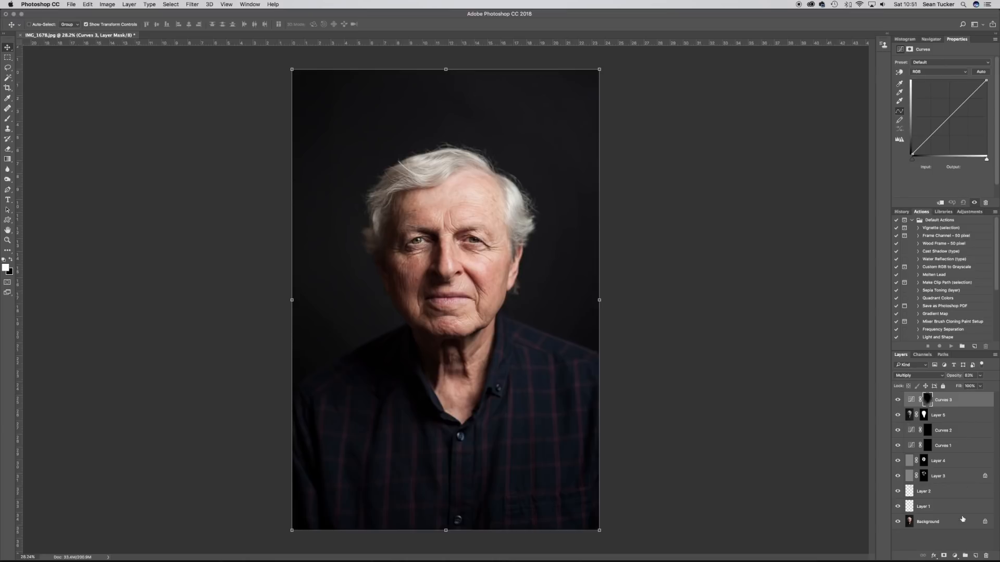
Add another Curves adjustment layer on top, set it to Multiply and invert its mask to black
left_click(954, 556)
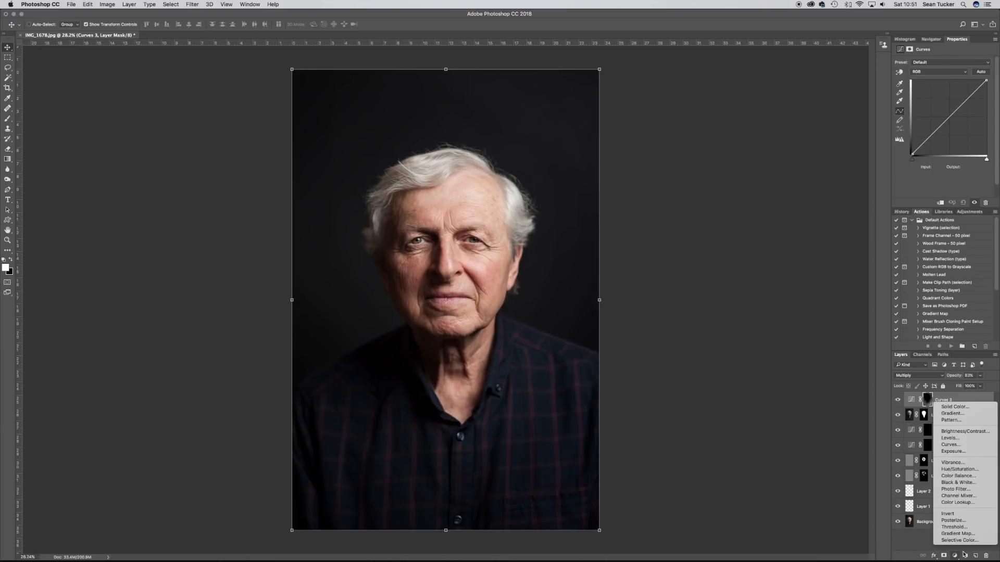
left_click(962, 446)
left_click(914, 375)
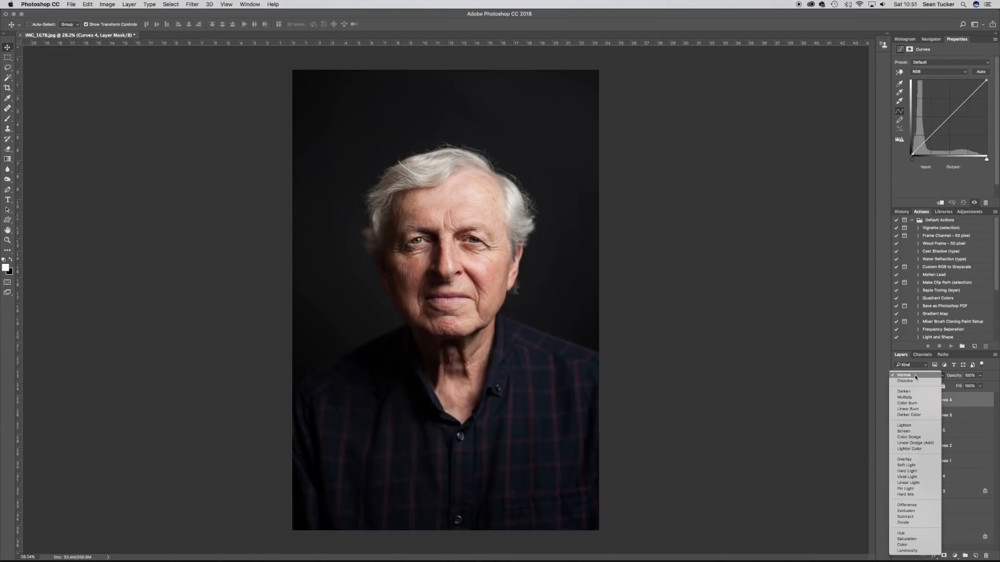
left_click(906, 397)
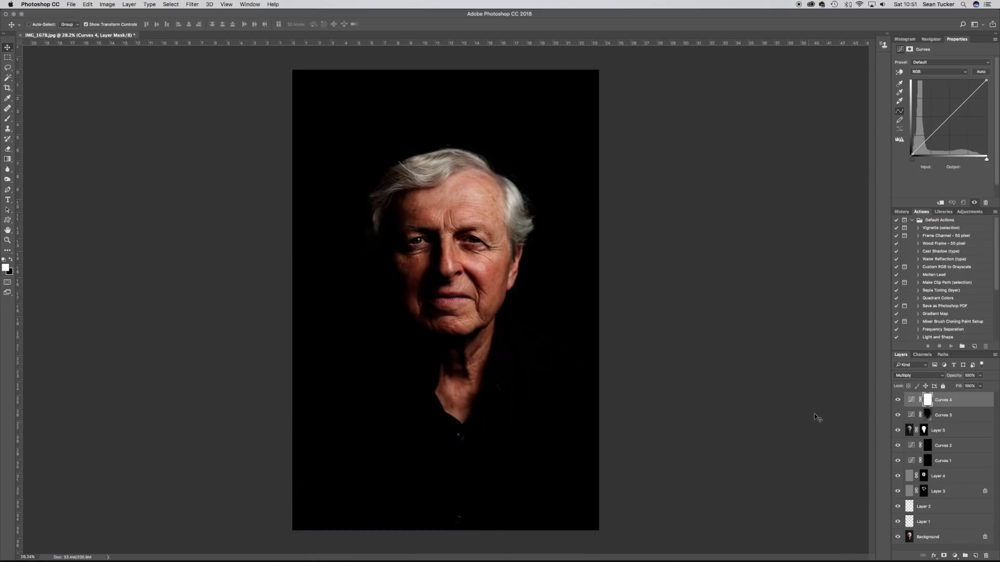
key("super+i")
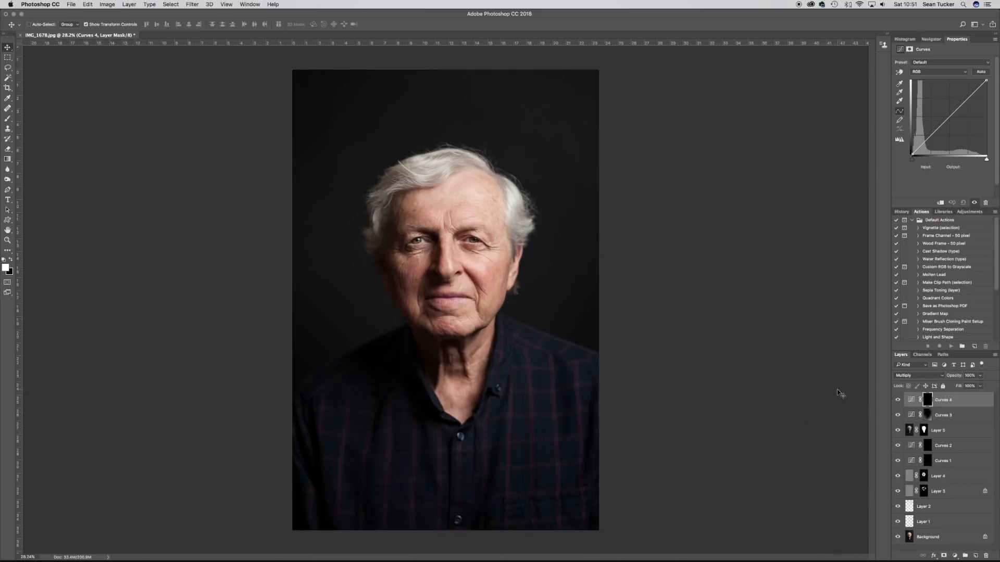
Shrink the brush and paint white on the new Curves layer's mask along the shadowed side of the face
key("b")
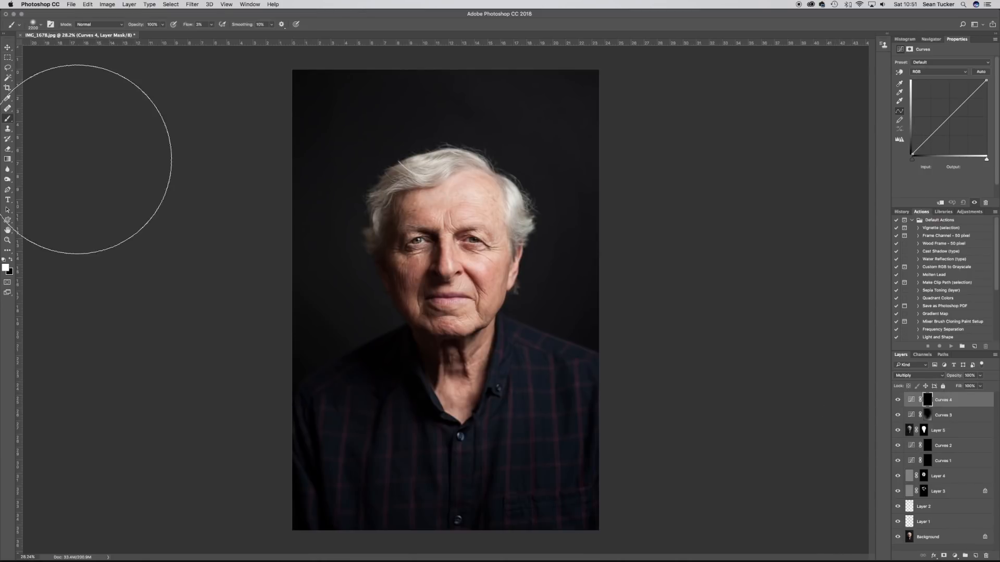
key("bracketleft")
key("bracketleft")
key("bracketleft")
key("bracketleft")
key("bracketleft")
key("bracketleft")
key("bracketleft")
key("bracketleft")
key("bracketleft")
key("bracketleft")
key("bracketleft")
key("bracketleft")
key("bracketleft")
key("bracketleft")
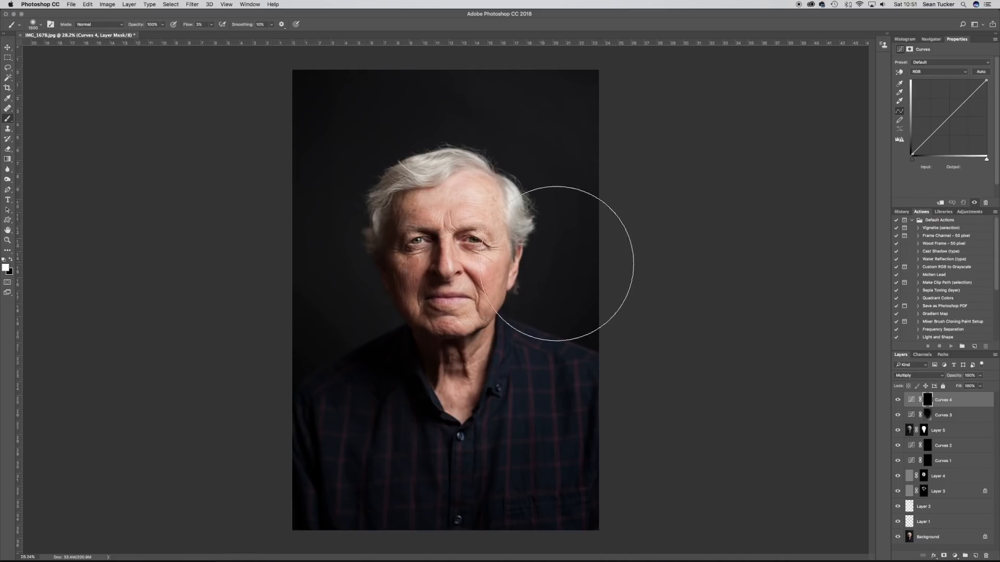
key("bracketleft")
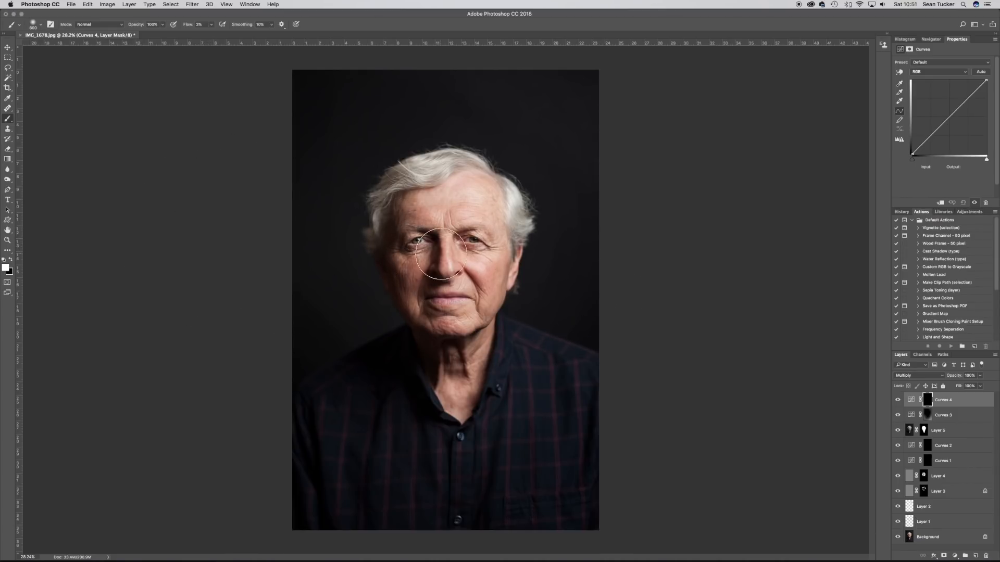
scroll(442, 240, "up", 3)
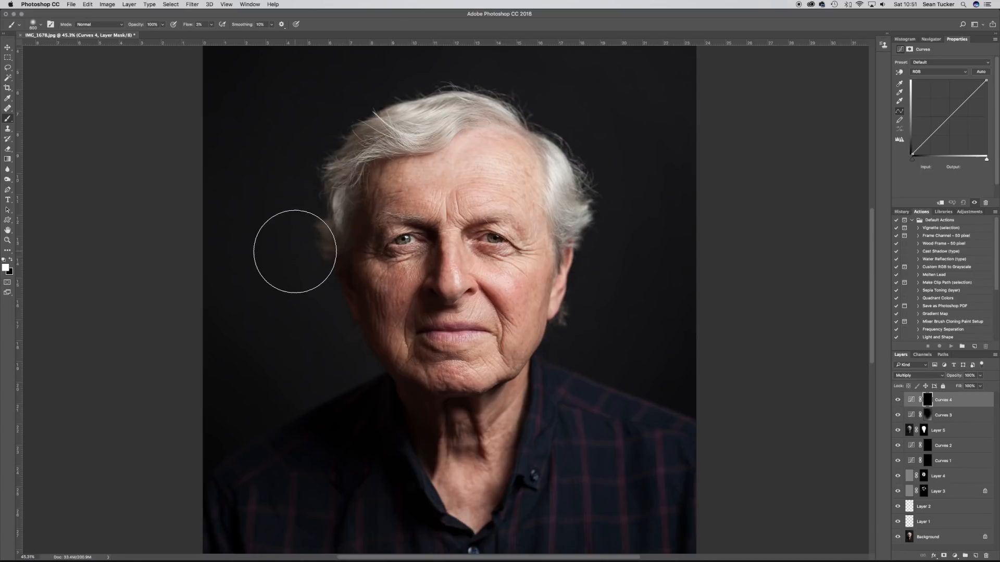
key("bracketleft")
key("bracketleft")
key("bracketright")
key("bracketleft")
key("bracketleft")
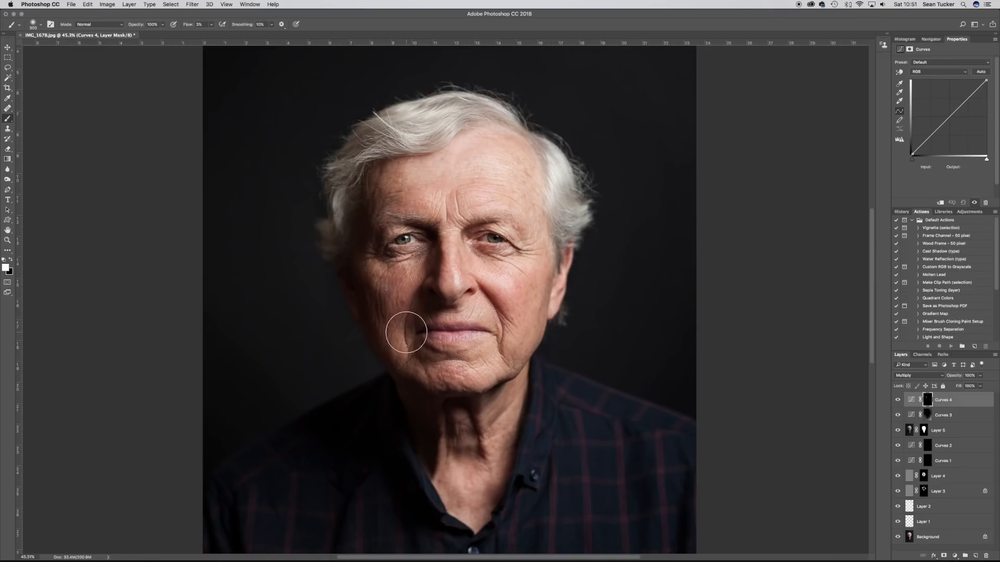
Enlarge the brush to 600 px and paint white on the mask over the neck to darken it
key("bracketright")
key("bracketright")
key("bracketright")
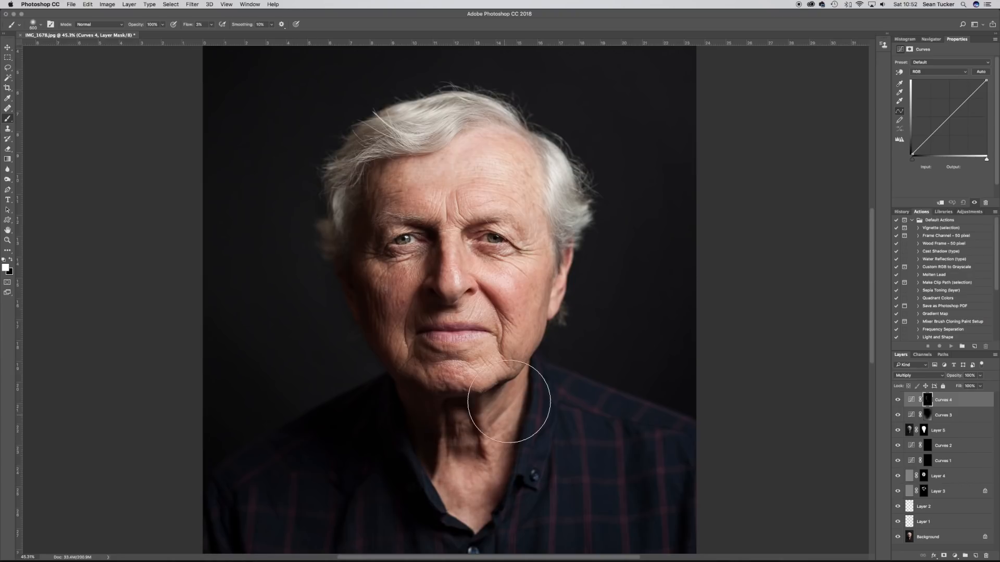
mouse_move(504, 415)
left_mouse_down()
mouse_move(486, 490)
mouse_move(434, 441)
mouse_move(436, 424)
mouse_move(463, 501)
mouse_move(544, 516)
mouse_move(492, 474)
mouse_move(468, 397)
mouse_move(420, 391)
mouse_move(474, 468)
mouse_move(461, 478)
mouse_move(475, 517)
mouse_move(464, 453)
left_mouse_up()
mouse_move(464, 500)
left_mouse_down()
mouse_move(461, 487)
mouse_move(511, 431)
left_mouse_up()
Reduce the brush and paint white on the mask from the hairline around the lit cheek to the jaw edge
key("bracketleft")
key("bracketleft")
mouse_move(405, 152)
left_mouse_down()
mouse_move(447, 145)
mouse_move(446, 134)
mouse_move(504, 140)
mouse_move(453, 126)
mouse_move(513, 141)
mouse_move(481, 129)
mouse_move(534, 162)
mouse_move(535, 176)
mouse_move(474, 136)
mouse_move(531, 182)
mouse_move(505, 170)
mouse_move(491, 139)
mouse_move(551, 224)
mouse_move(495, 151)
mouse_move(526, 145)
mouse_move(535, 238)
mouse_move(542, 216)
mouse_move(538, 259)
mouse_move(527, 205)
mouse_move(507, 268)
mouse_move(530, 176)
mouse_move(549, 292)
left_mouse_up()
key("bracketleft")
key("bracketleft")
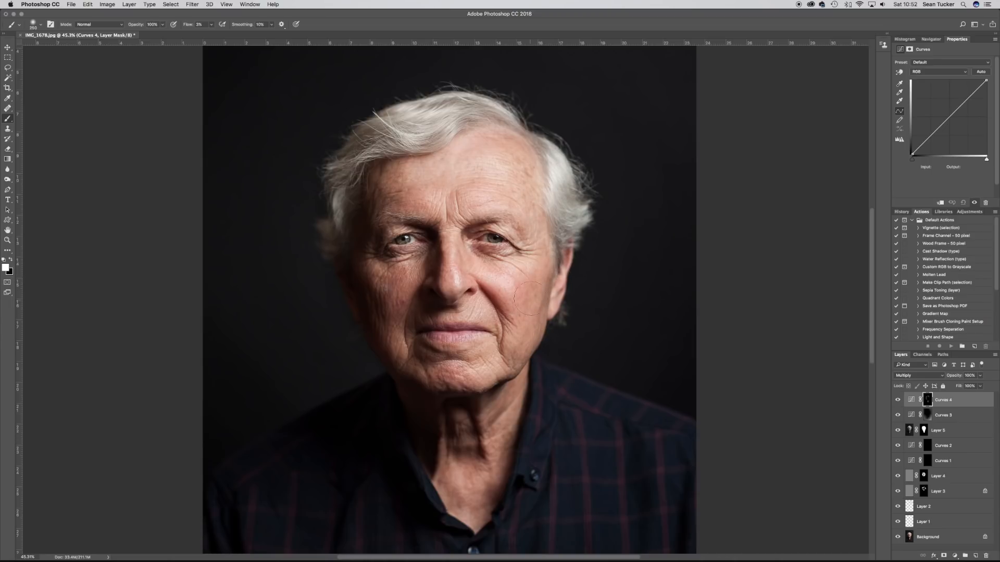
left_click_drag(536, 346, 538, 331)
Paint white on the mask along the shadows under the nose with a much smaller brush
key("bracketleft")
key("bracketleft")
key("bracketleft")
key("bracketleft")
key("bracketleft")
key("bracketleft")
key("bracketleft")
left_click_drag(442, 299, 466, 291)
key("bracketright")
key("bracketright")
Compare the portrait with the face-shading Curves layer on and off, and show its mask as a red overlay
left_click(897, 400)
left_click(898, 400)
left_click(898, 399)
left_click(897, 400)
left_click(897, 400)
left_click(897, 401)
key("backslash")
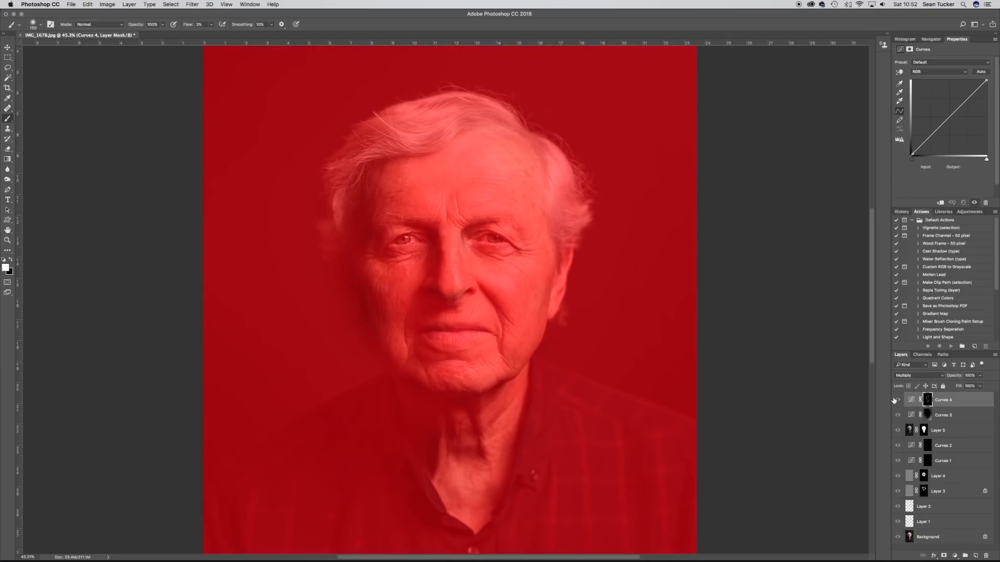
Hide the red mask overlay and compare the portrait with the face-shading Curves layer on and off
key("backslash")
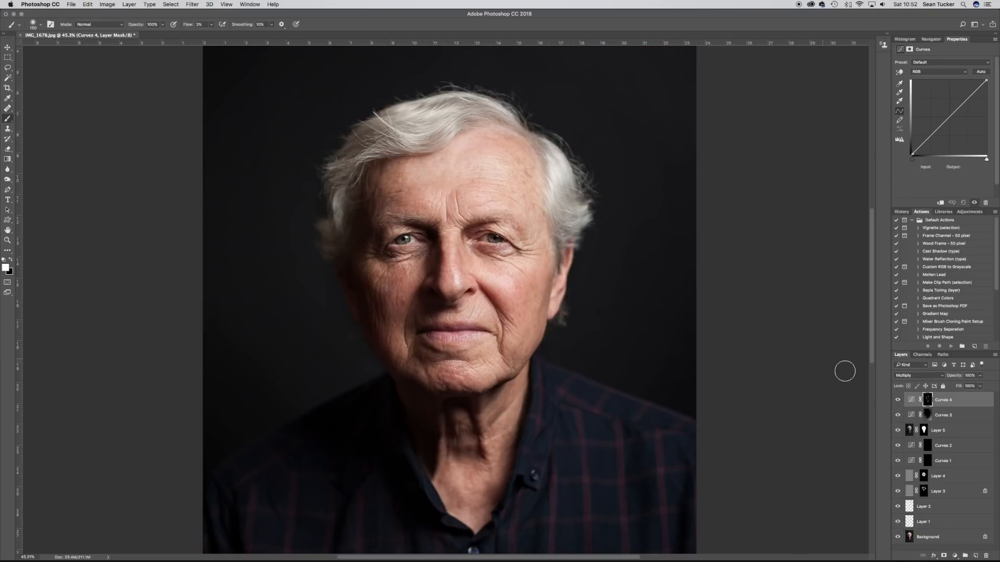
left_click(897, 400)
left_click(897, 401)
left_click(897, 401)
left_click(895, 401)
Add a new Curves adjustment layer in Screen blend mode and invert its mask to black
left_click(954, 557)
left_click(957, 446)
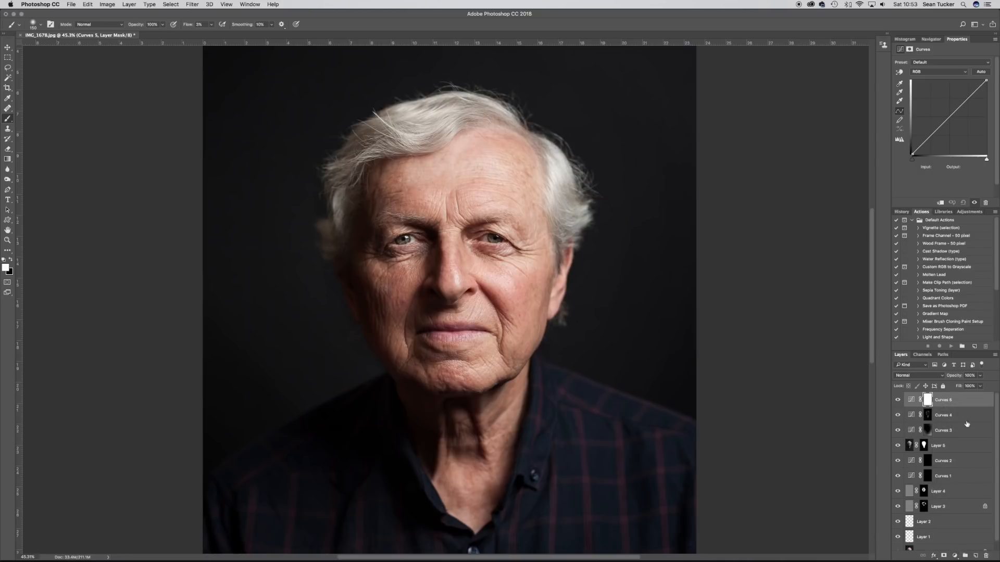
left_click(916, 377)
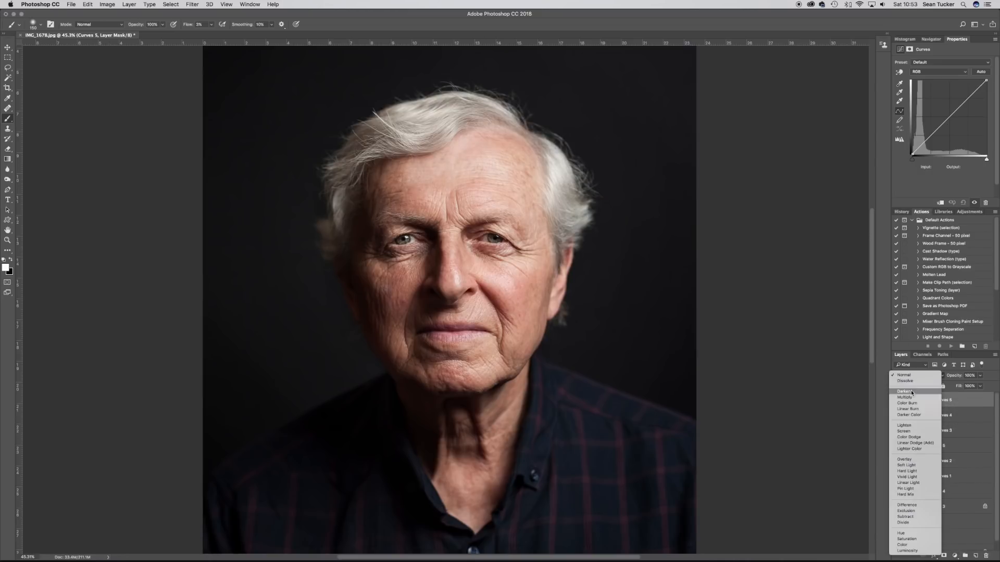
left_click(904, 431)
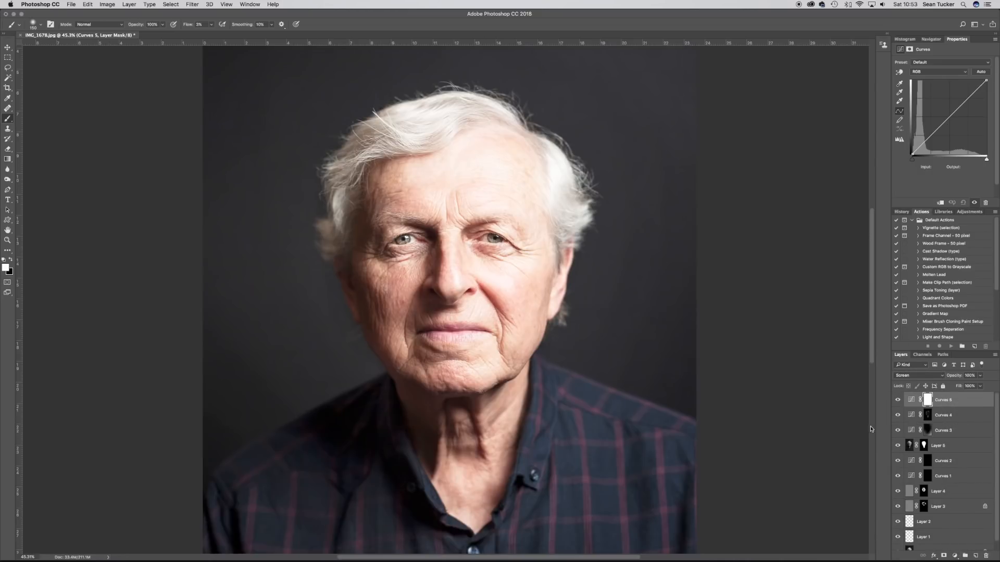
key("super+i")
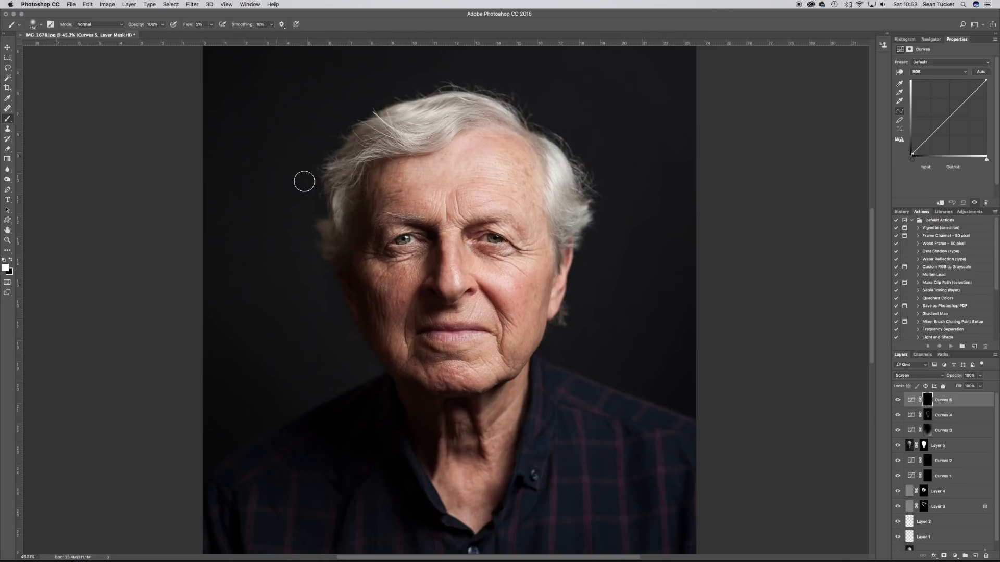
Enlarge the brush and paint white on the new layer's mask to brighten the lit side of the forehead
key("bracketright")
key("bracketright")
key("bracketright")
key("bracketright")
key("bracketright")
mouse_move(493, 159)
left_mouse_down()
mouse_move(476, 182)
mouse_move(458, 166)
mouse_move(397, 181)
mouse_move(470, 175)
mouse_move(432, 171)
mouse_move(501, 212)
left_mouse_up()
Paint white on the mask over the bridge of the nose and both cheeks, resizing the brush between areas
key("bracketleft")
key("bracketleft")
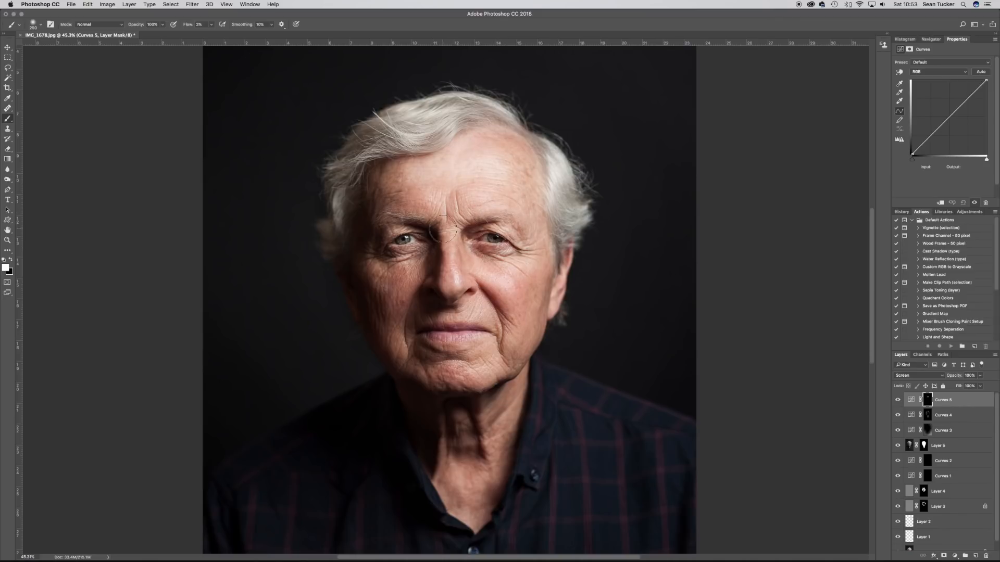
mouse_move(450, 235)
left_mouse_down()
mouse_move(453, 290)
mouse_move(452, 231)
left_mouse_up()
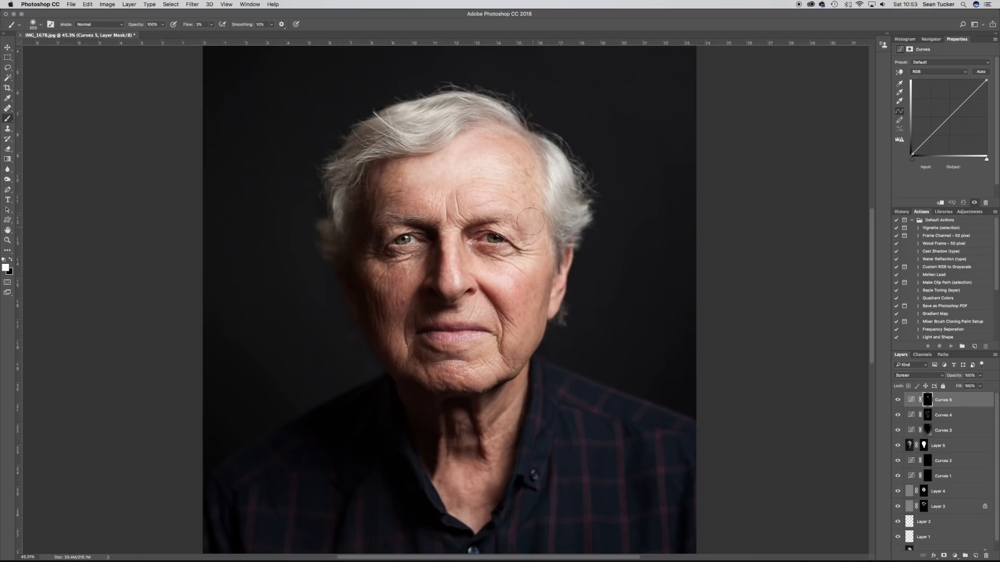
mouse_move(526, 267)
left_mouse_down()
mouse_move(484, 273)
mouse_move(527, 246)
left_mouse_up()
mouse_move(372, 284)
left_mouse_down()
mouse_move(372, 252)
mouse_move(382, 269)
mouse_move(365, 253)
mouse_move(418, 267)
mouse_move(365, 249)
mouse_move(395, 281)
mouse_move(417, 276)
mouse_move(371, 253)
left_mouse_up()
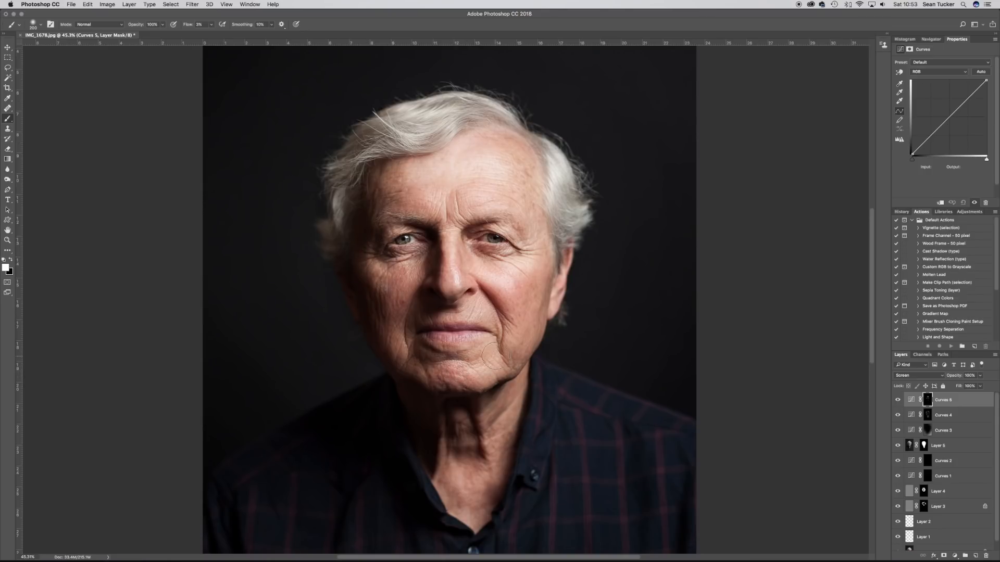
key("bracketleft")
key("bracketleft")
key("bracketright")
key("bracketright")
key("bracketright")
key("bracketright")
key("bracketright")
key("bracketright")
key("bracketright")
key("bracketright")
key("bracketright")
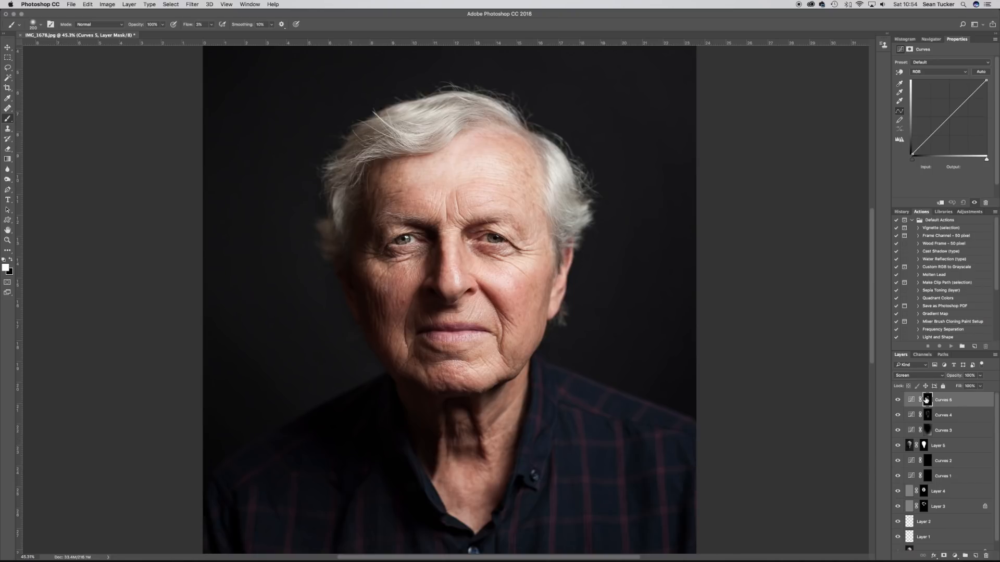
Compare the portrait with the highlight Curves layer on and off
left_click(898, 400)
left_click(898, 401)
left_click(898, 400)
left_click(899, 400)
Check the whole portrait with both the face-shading and highlight Curves layers hidden, then shown again
scroll(770, 332, "down", 5)
scroll(766, 337, "down", 2)
scroll(761, 339, "up", 3)
scroll(763, 343, "up", 2)
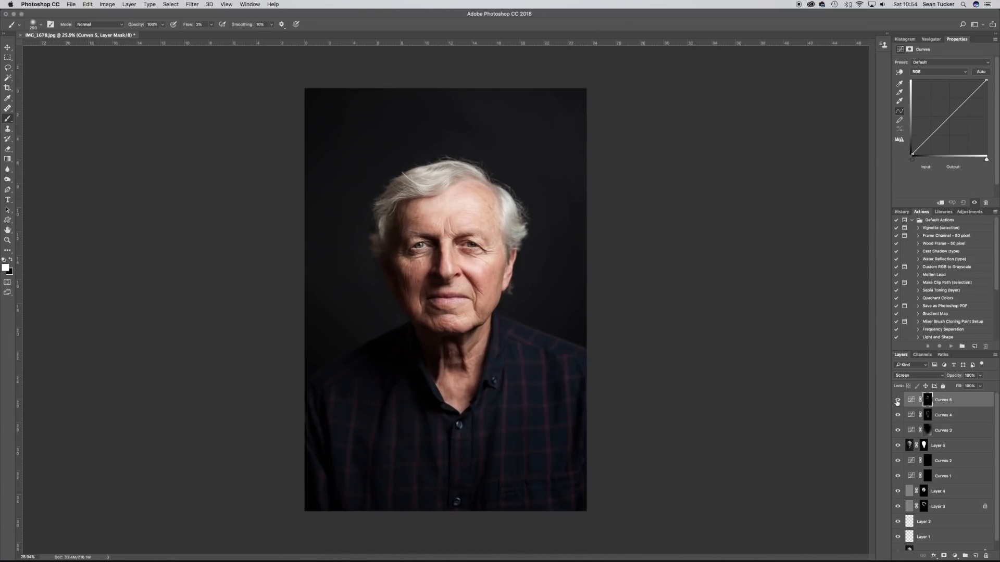
left_click(897, 416)
left_click(897, 401)
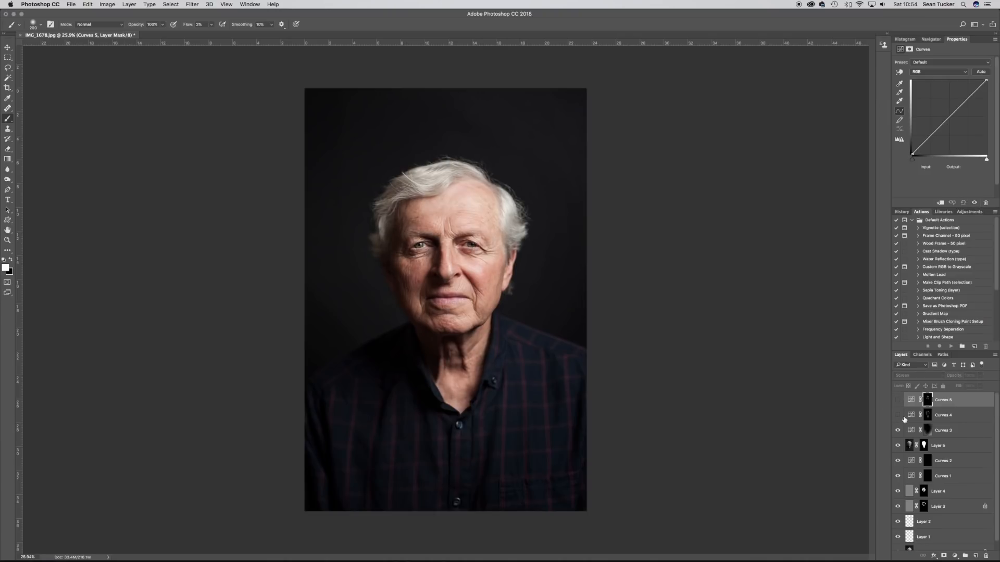
left_click(898, 416)
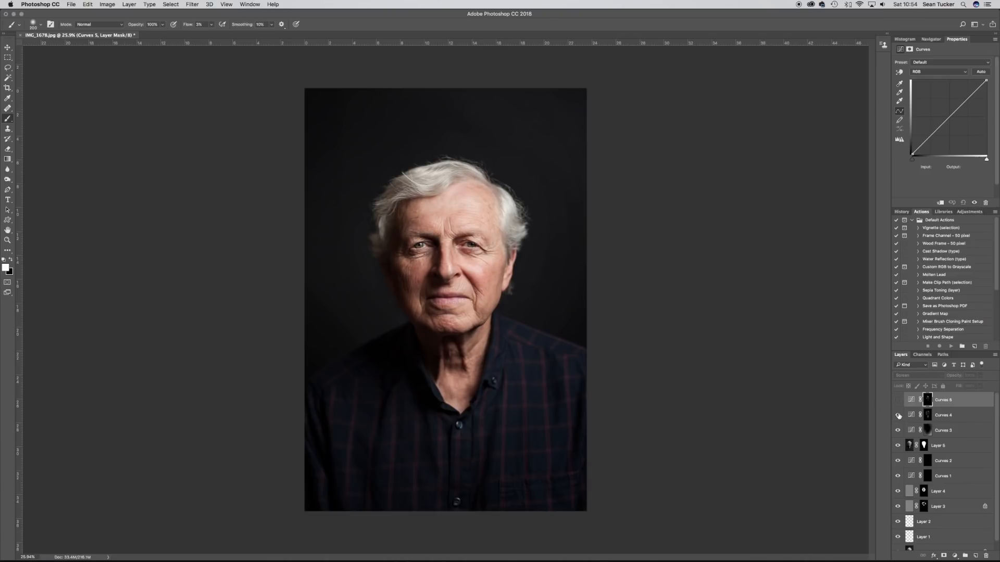
left_click(898, 401)
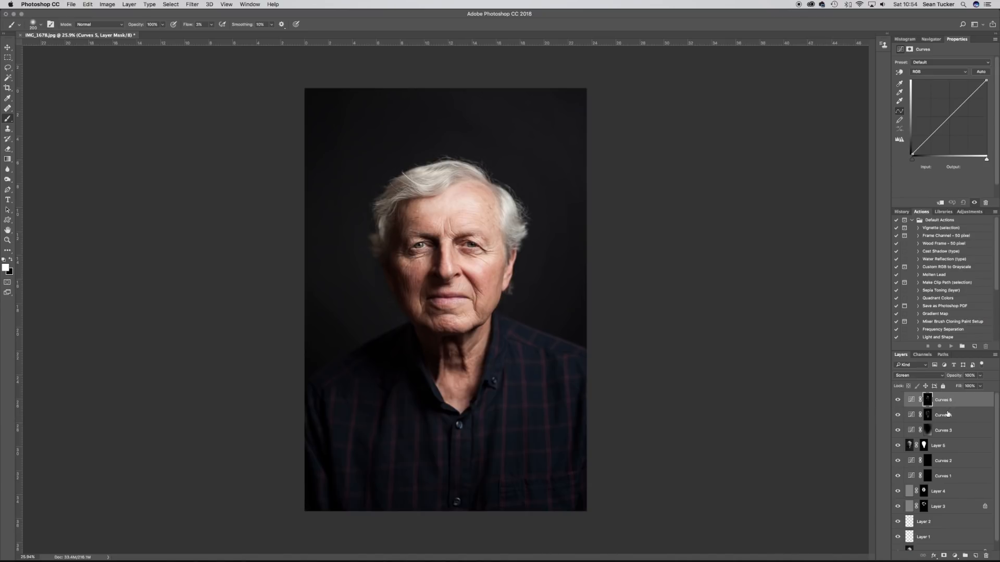
Open ColorShift.jpg from the Favourite Textures folder inside the Textures and Lightleaks folder in Pictures
key("v")
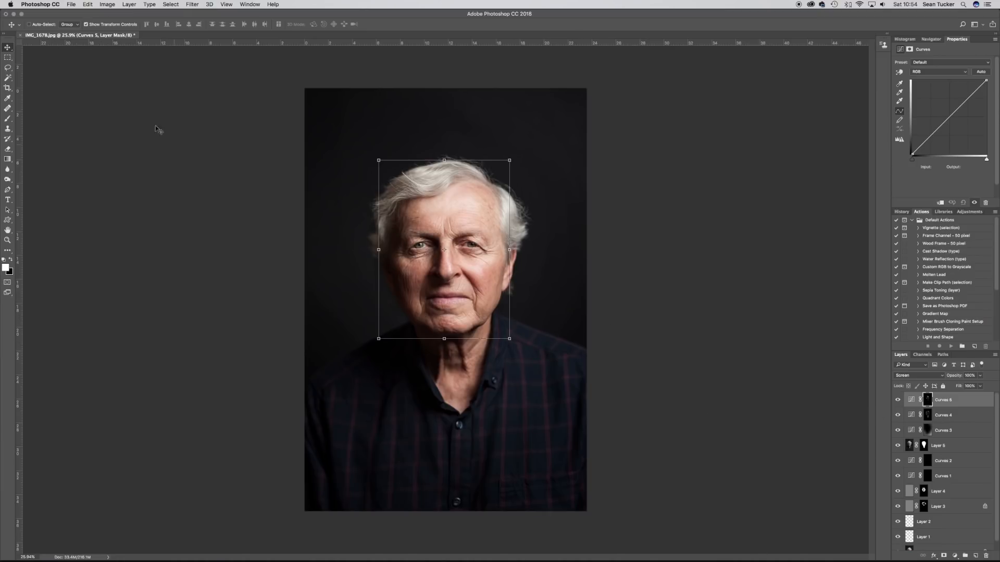
left_click(71, 5)
left_click(83, 22)
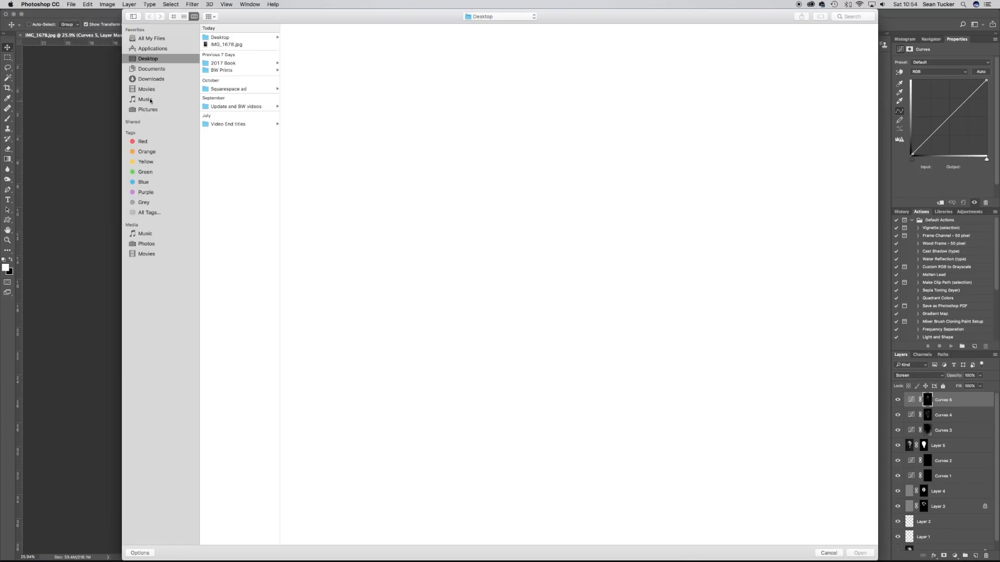
left_click(149, 110)
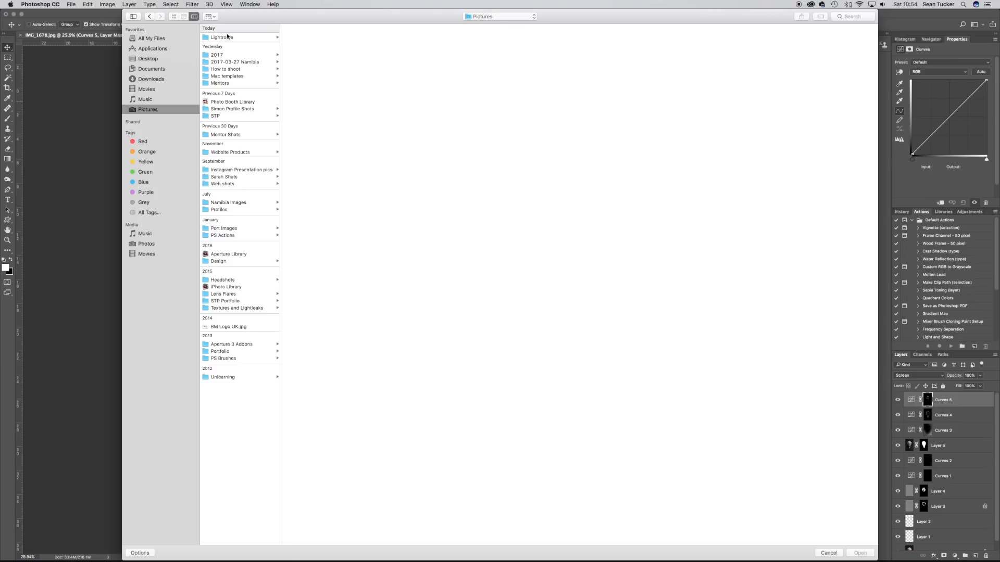
left_click(249, 308)
left_click(311, 37)
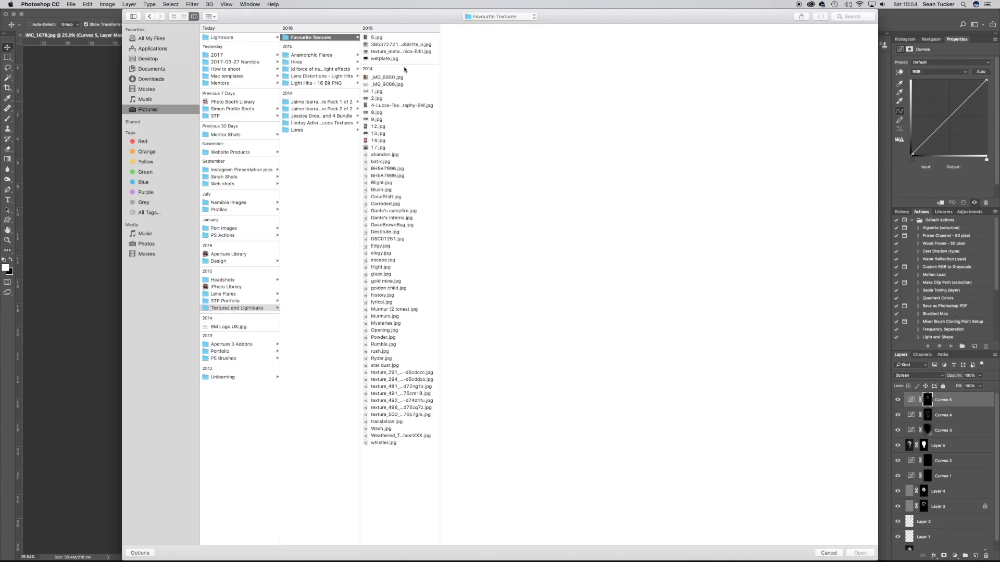
left_click(383, 197)
left_click(861, 554)
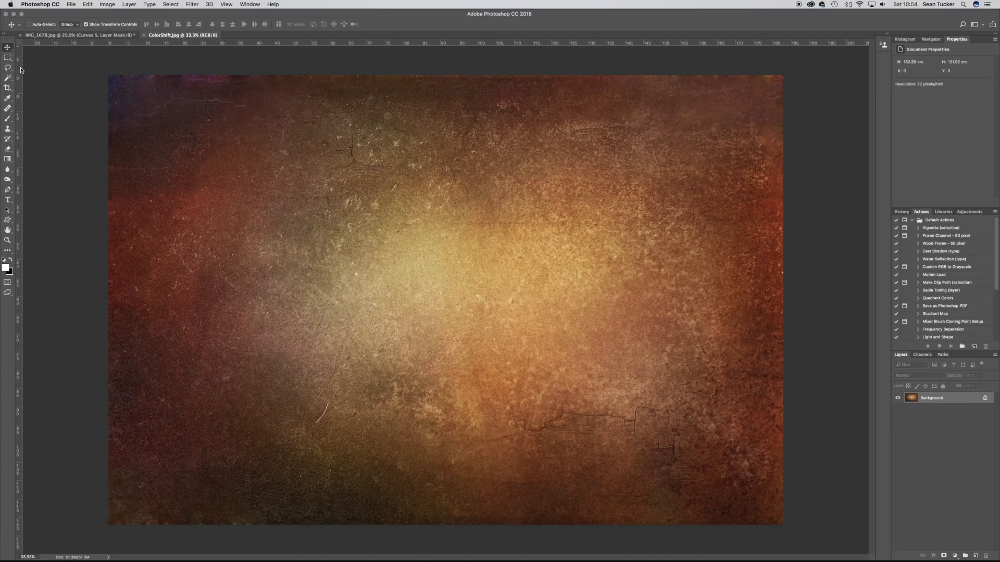
Copy the entire texture image and paste it into IMG_1678.jpg as a new layer, accepting the colour profile conversion
key("super+a")
key("super+c")
left_click(92, 35)
key("super+v")
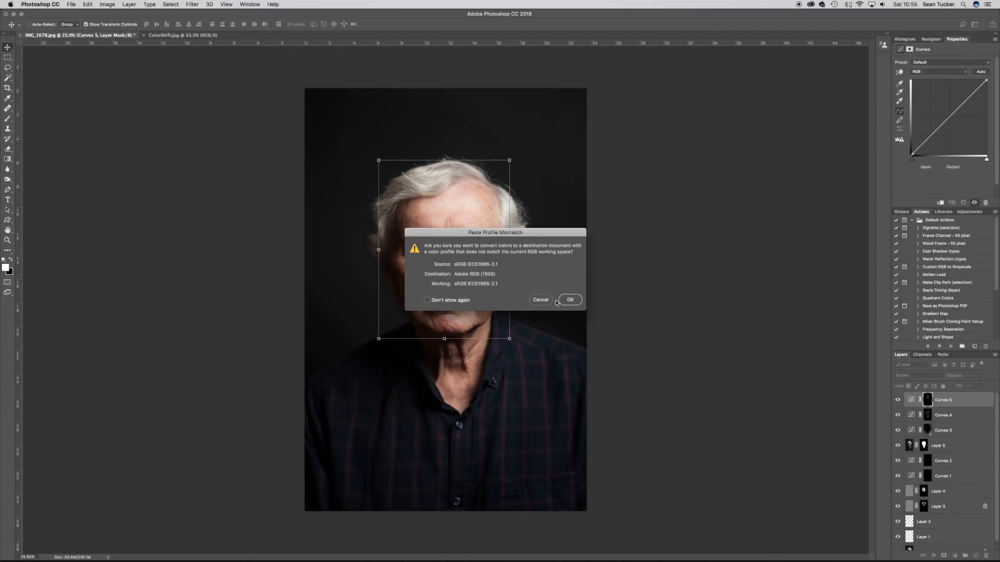
left_click(570, 300)
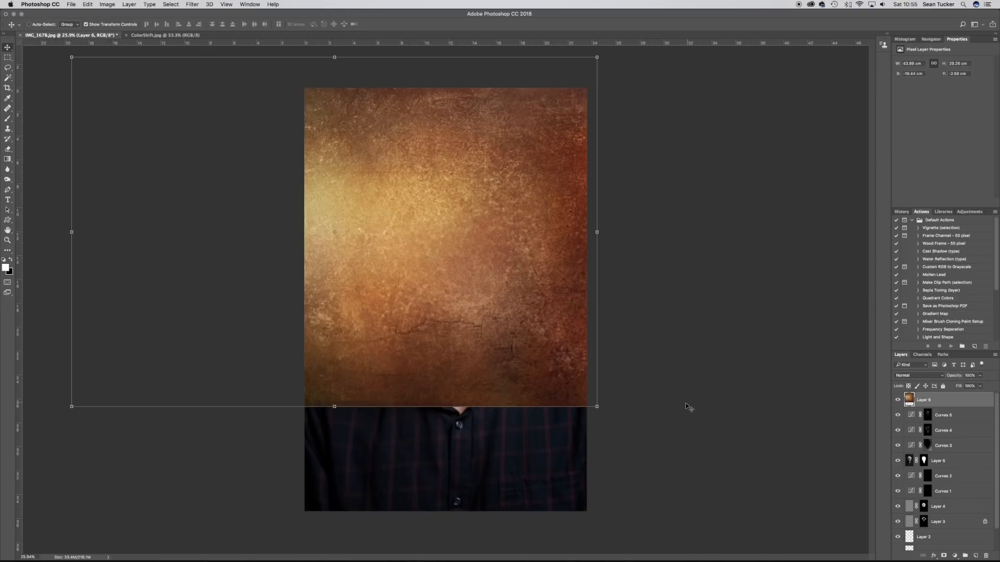
Move the pasted texture over the middle of the portrait and rotate it 90° clockwise
left_click_drag(487, 223, 579, 303)
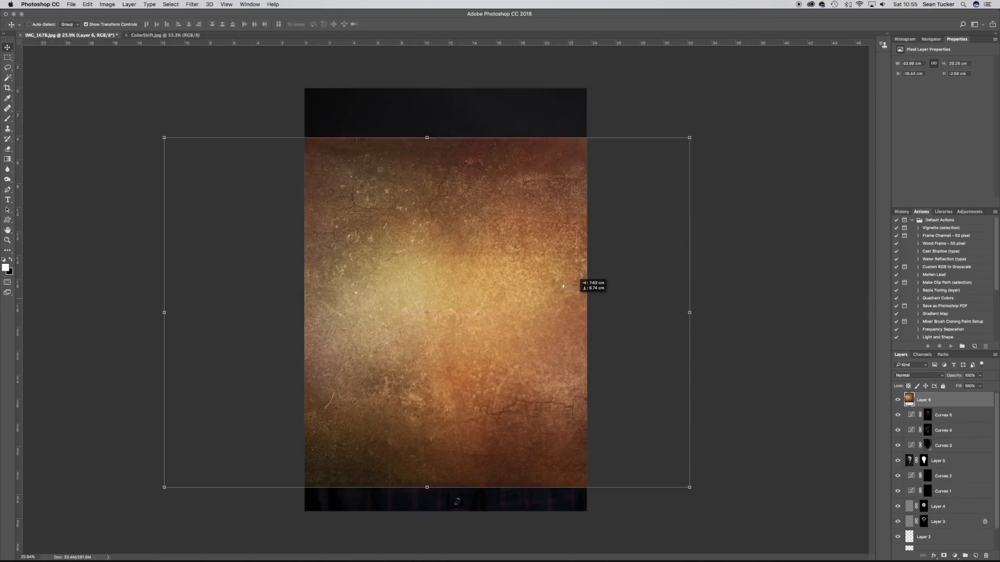
left_click(88, 5)
mouse_move(146, 177)
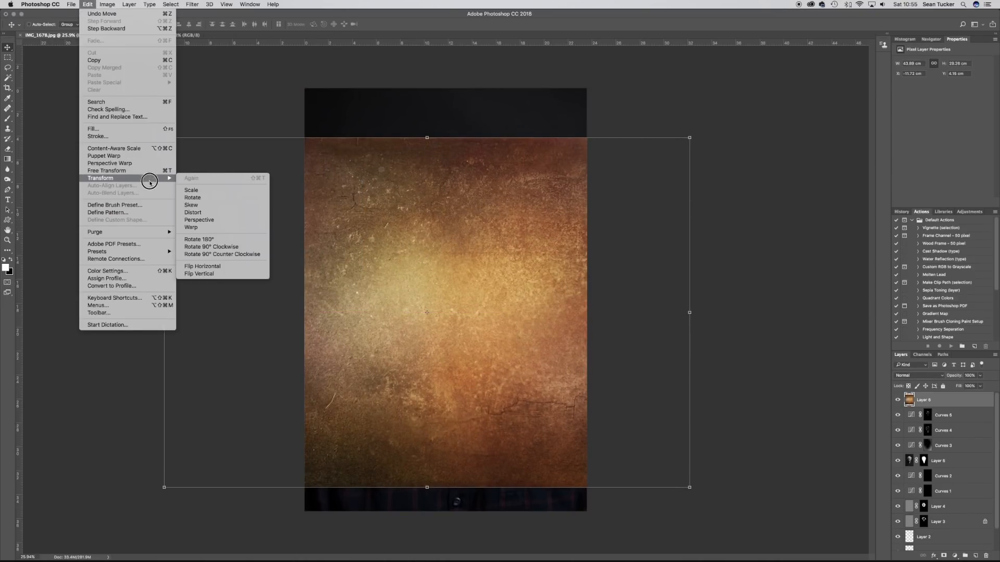
left_click(213, 247)
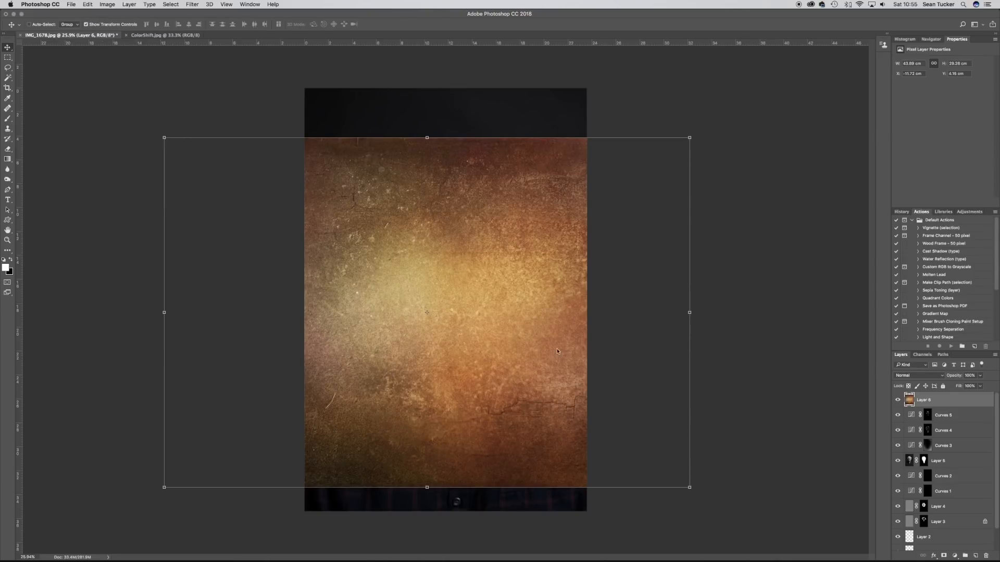
Scale the texture down to about 24.47 by 36.7 cm and nudge it so it covers the whole canvas
scroll(596, 364, "down", 5)
scroll(599, 364, "up", 3)
left_click_drag(487, 233, 501, 224)
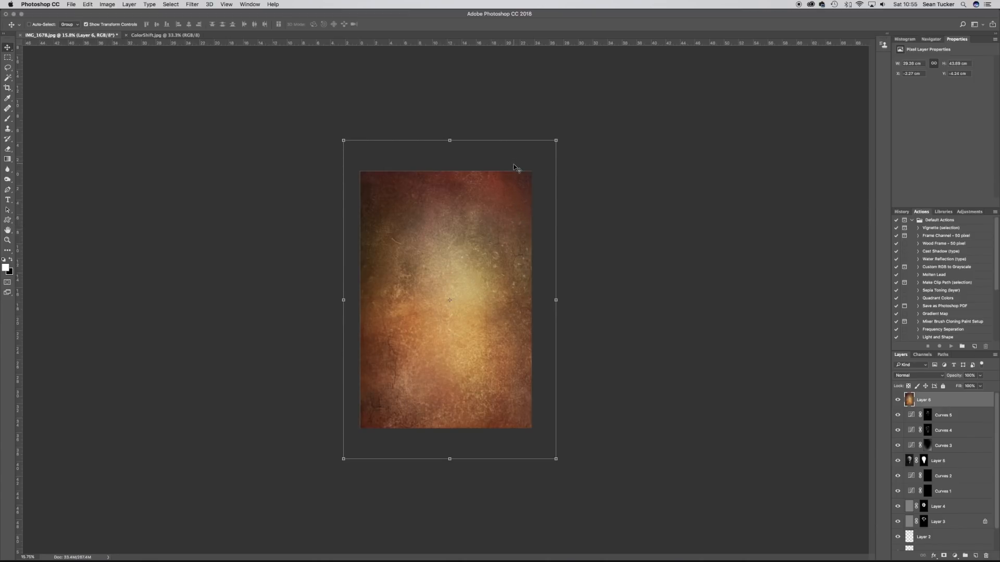
left_click_drag(554, 139, 520, 163)
left_click_drag(486, 233, 483, 236)
key("Return")
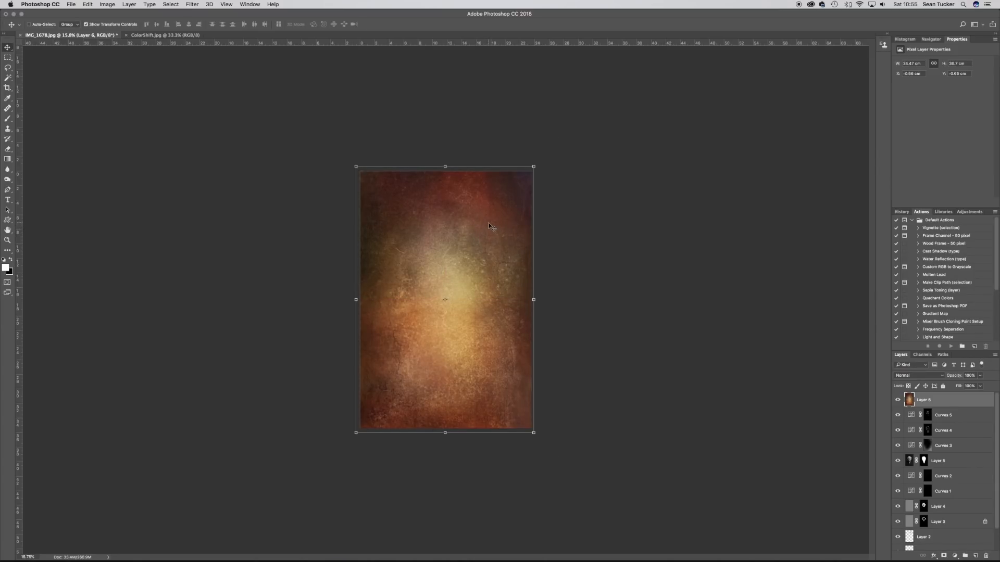
key("shift+Right")
key("shift+Down")
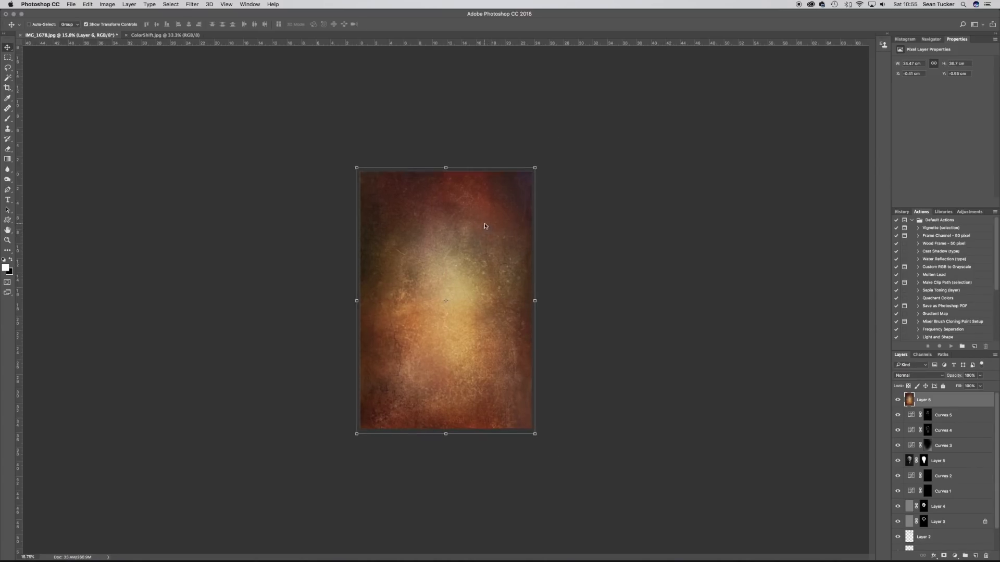
key("shift+Up")
key("shift+Right")
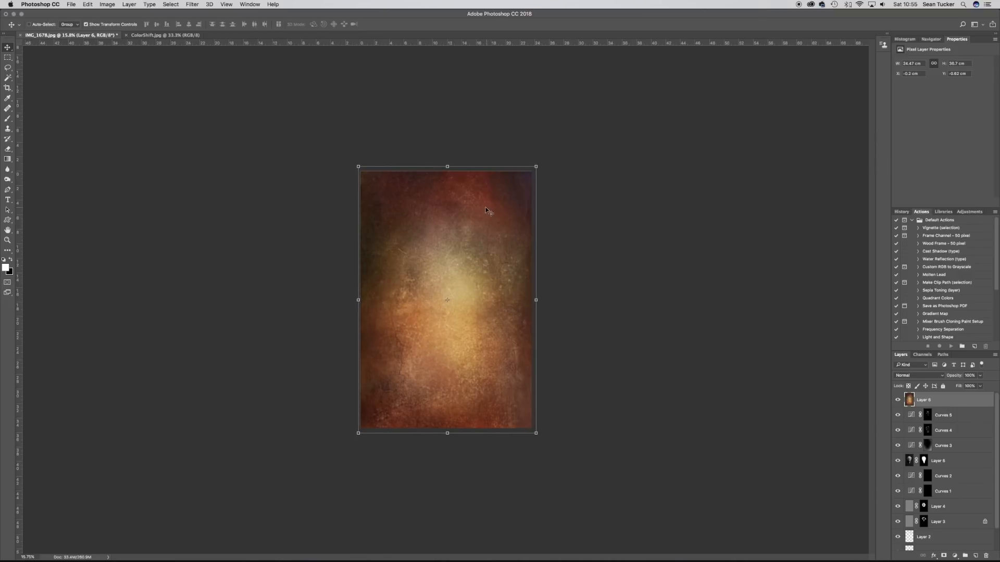
Flip the texture layer vertically
left_click(91, 4)
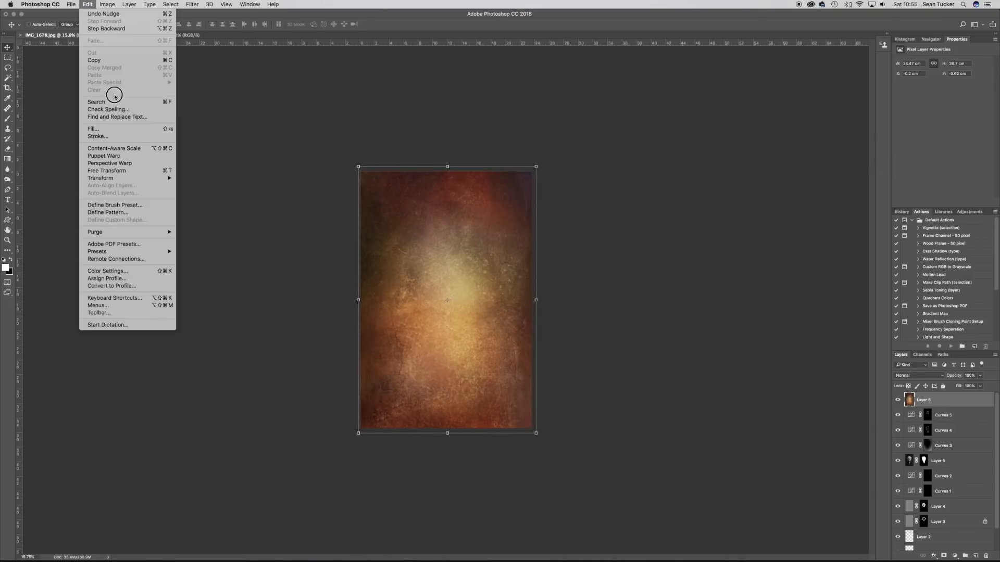
mouse_move(145, 179)
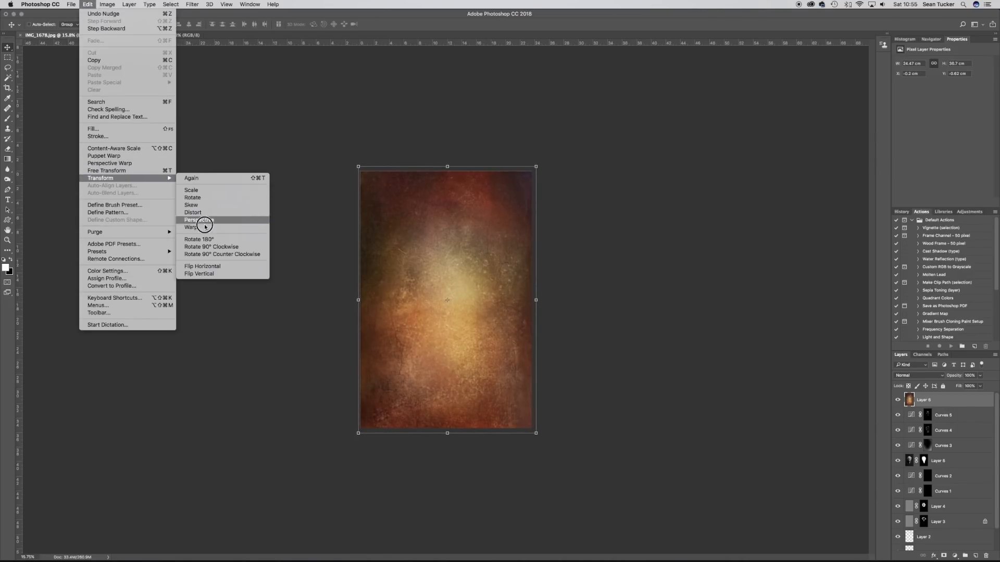
left_click(225, 271)
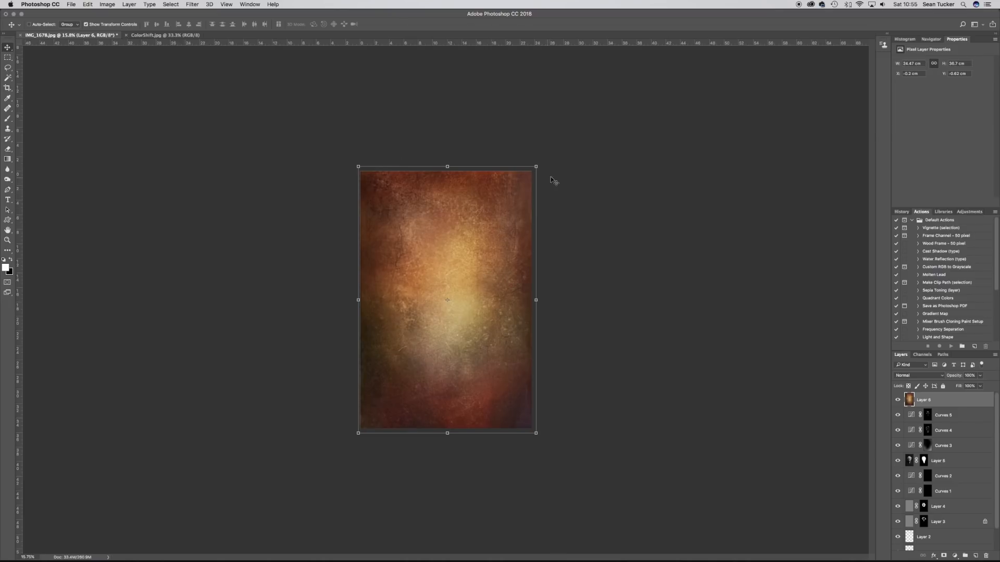
Convert the texture layer to black and white with Reds at 0% and Yellows raised, and set its blend mode to Soft Light
left_click(88, 4)
mouse_move(108, 4)
mouse_move(120, 25)
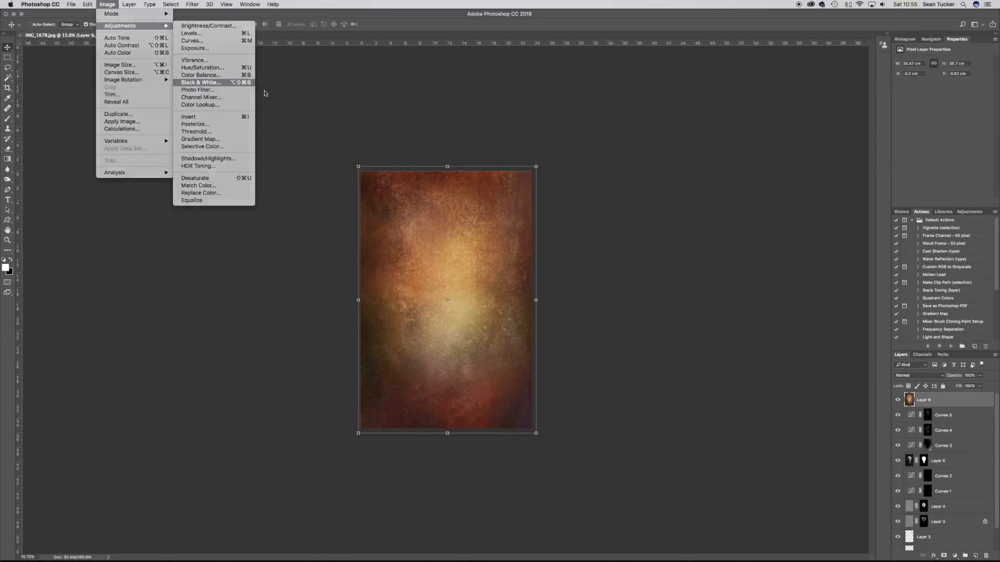
left_click(211, 82)
left_click_drag(669, 180, 693, 198)
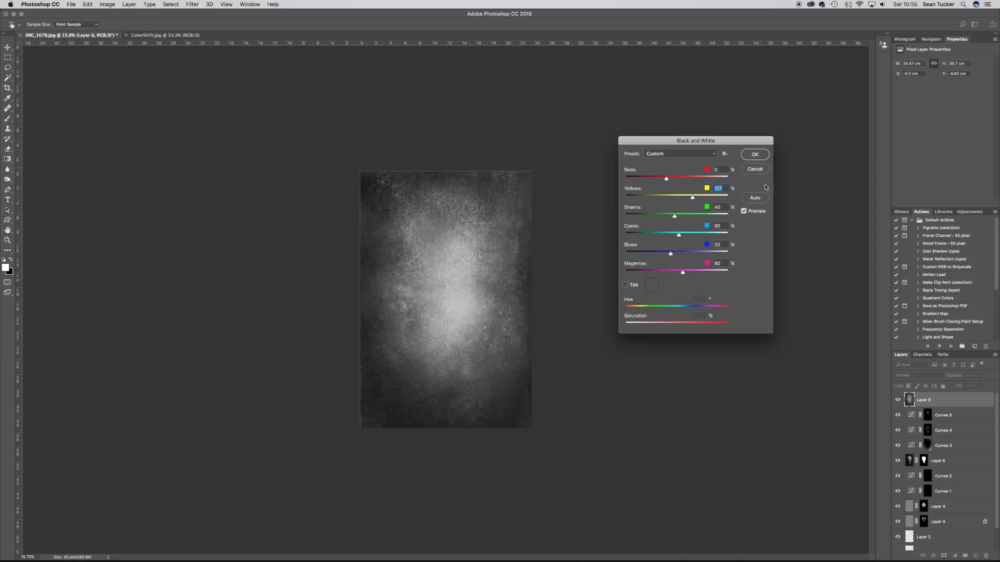
left_click(755, 154)
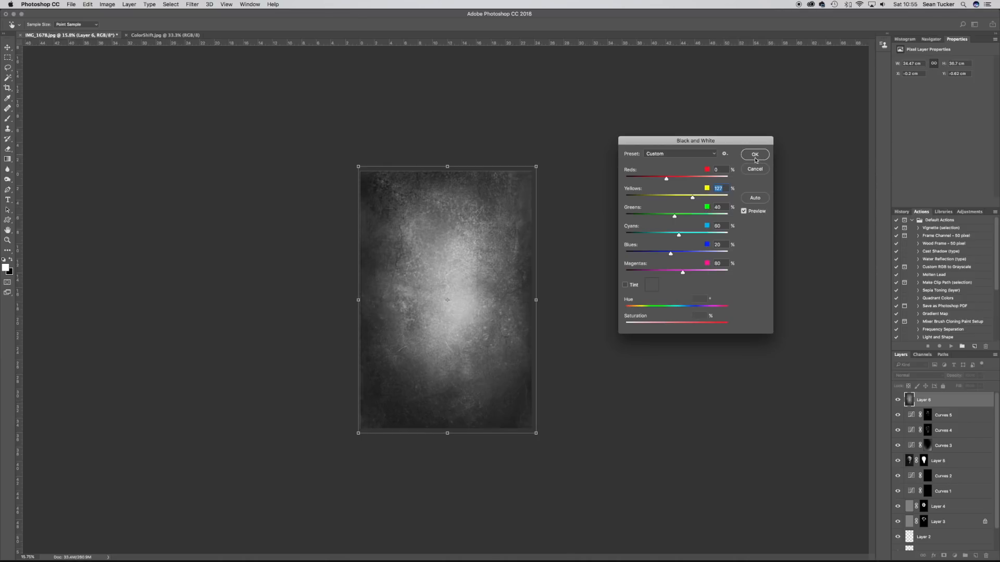
left_click(906, 378)
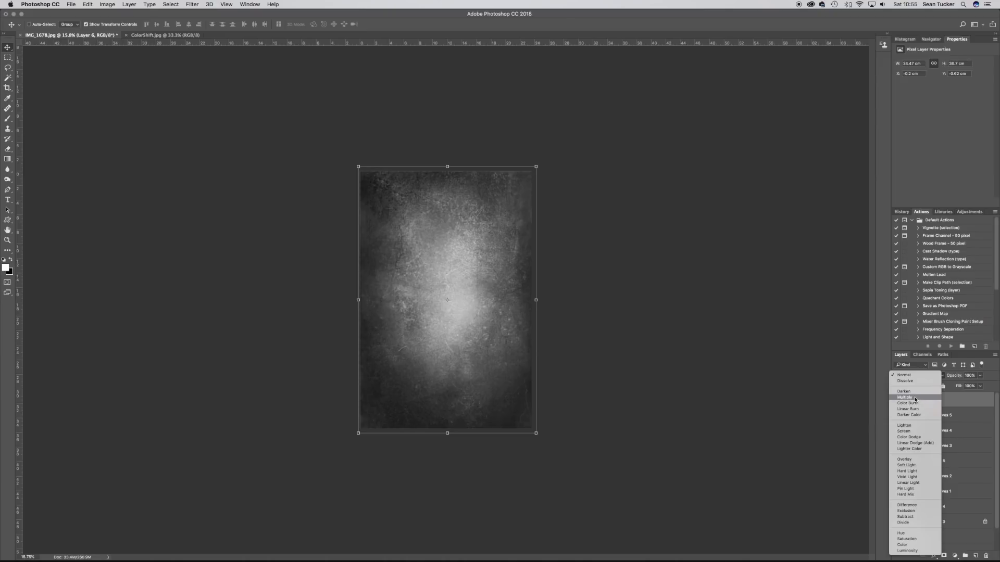
left_click(916, 465)
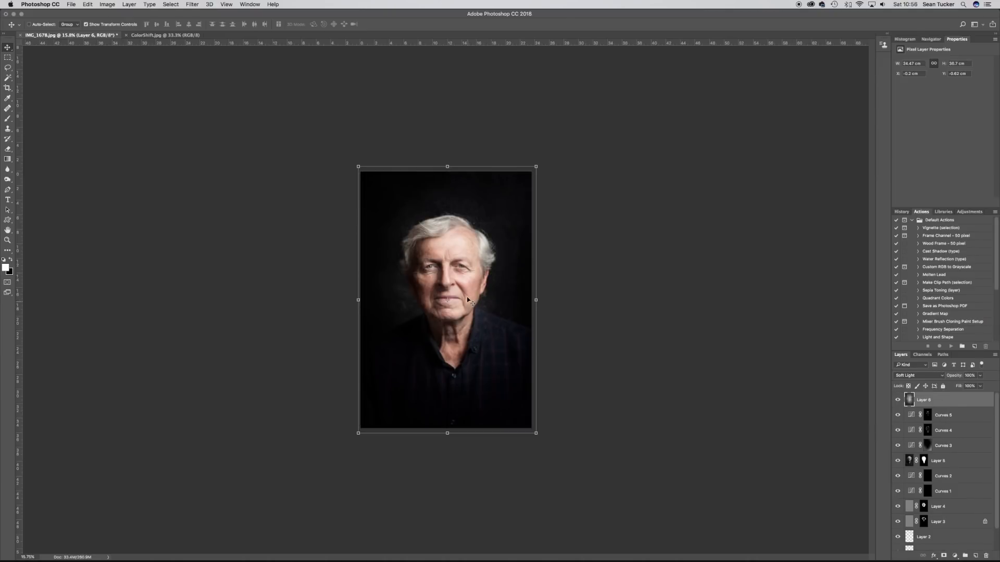
Add a layer mask to the texture layer and invert it to black
scroll(470, 295, "up", 3)
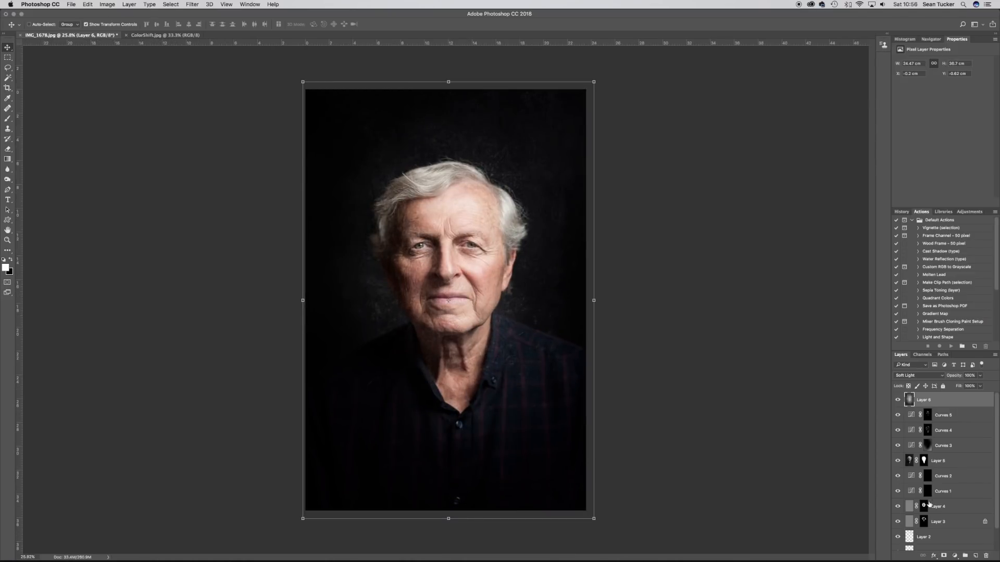
left_click(945, 556)
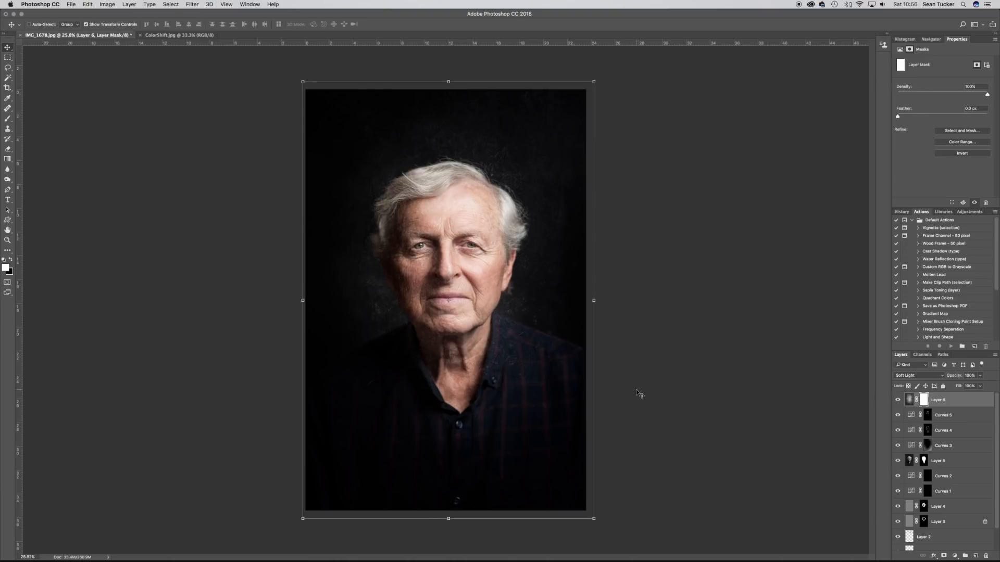
key("super+i")
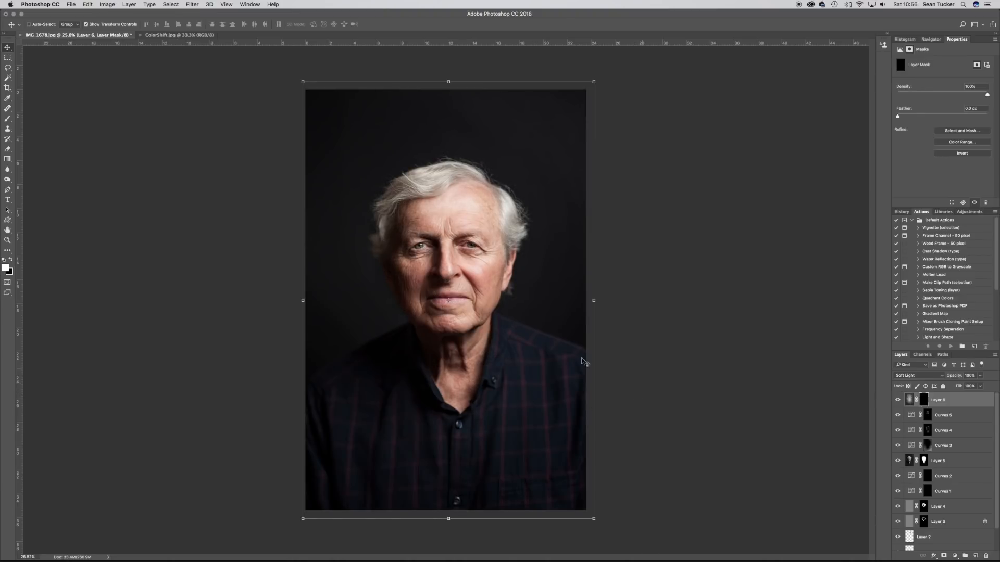
Set an 800 px brush to 100% flow, start painting white on the texture mask at the background's left edge, and show the mask overlay
key("b")
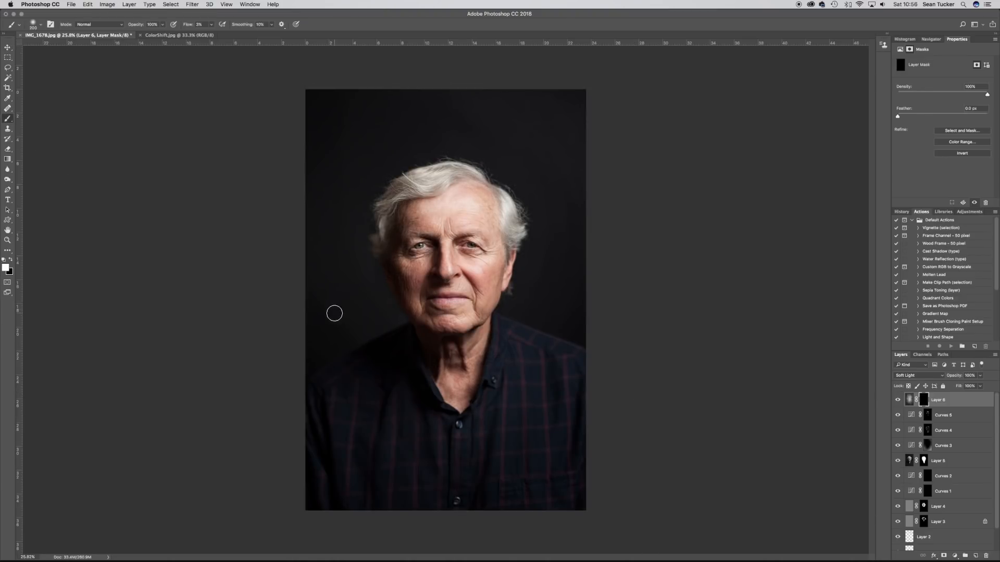
scroll(320, 305, "up", 3)
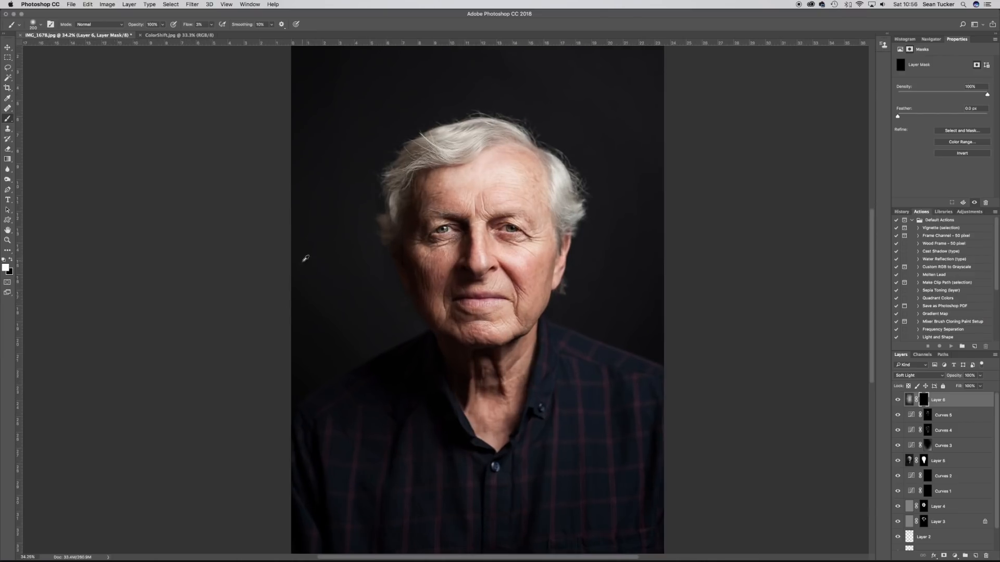
key("bracketright")
key("bracketright")
key("bracketright")
key("bracketright")
key("bracketright")
key("bracketright")
key("bracketright")
left_click_drag(212, 25, 357, 26)
left_click_drag(293, 266, 286, 216)
key("backslash")
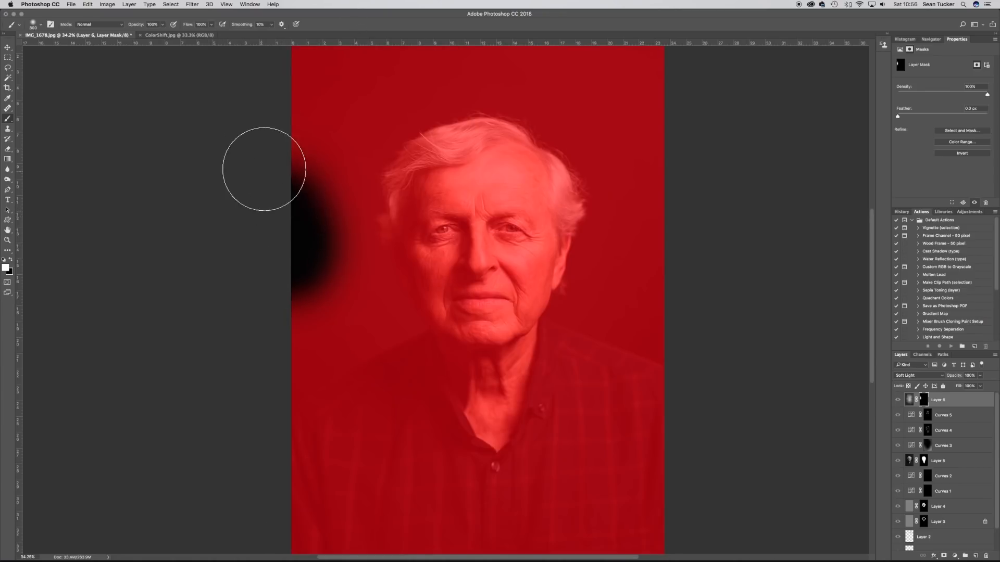
Reveal the texture on the mask over the outer background, from the upper left around to the right edge above the shoulder
mouse_move(320, 89)
left_mouse_down()
mouse_move(301, 131)
mouse_move(298, 92)
mouse_move(307, 144)
mouse_move(294, 95)
mouse_move(305, 63)
mouse_move(324, 134)
left_mouse_up()
left_click_drag(239, 156, 240, 196)
mouse_move(312, 105)
left_mouse_down()
mouse_move(636, 76)
mouse_move(709, 96)
mouse_move(670, 89)
mouse_move(637, 107)
mouse_move(608, 141)
mouse_move(657, 178)
mouse_move(650, 337)
left_mouse_up()
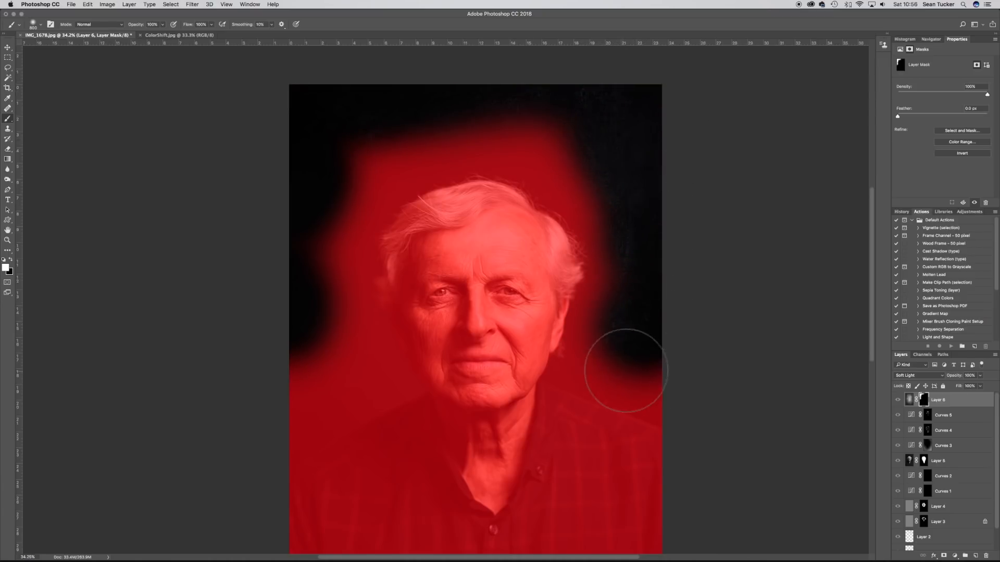
Reduce the brush to 500 px and extend the revealed background texture closer around the head and down to both shoulders
key("[")
key("[")
key("[")
key("[")
key("[")
key("[")
mouse_move(547, 190)
left_mouse_down()
mouse_move(588, 195)
mouse_move(545, 134)
left_mouse_up()
key("]")
key("]")
key("]")
mouse_move(357, 139)
left_mouse_down()
mouse_move(505, 123)
mouse_move(576, 138)
mouse_move(566, 150)
mouse_move(632, 233)
mouse_move(627, 254)
mouse_move(613, 212)
mouse_move(601, 216)
mouse_move(620, 276)
mouse_move(618, 294)
mouse_move(609, 284)
mouse_move(613, 352)
mouse_move(701, 404)
left_mouse_up()
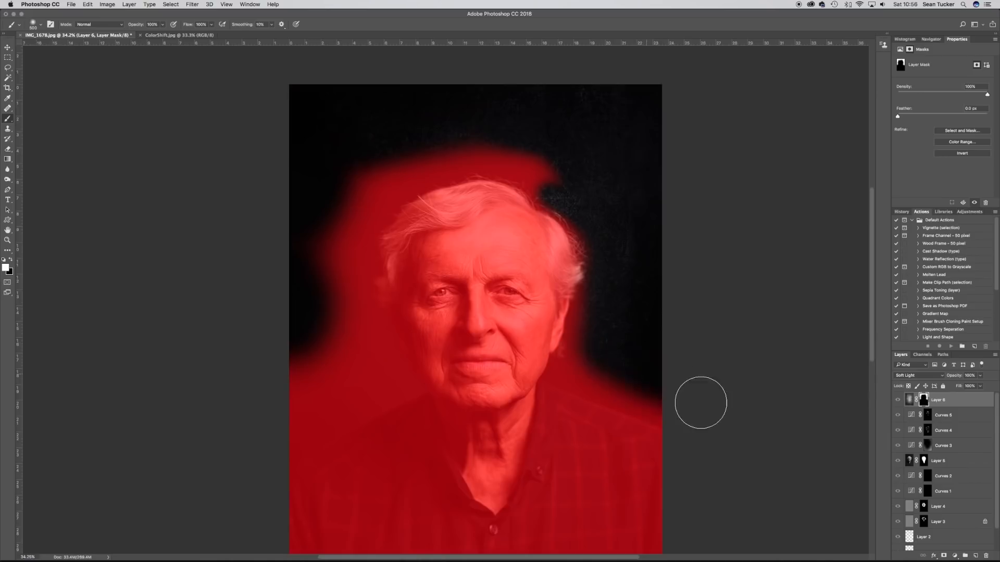
mouse_move(553, 151)
left_mouse_down()
mouse_move(571, 166)
mouse_move(523, 141)
mouse_move(563, 174)
mouse_move(535, 158)
mouse_move(414, 150)
mouse_move(326, 196)
mouse_move(407, 150)
mouse_move(453, 149)
mouse_move(379, 177)
mouse_move(309, 251)
mouse_move(317, 297)
mouse_move(295, 407)
mouse_move(279, 429)
mouse_move(358, 355)
mouse_move(362, 365)
mouse_move(335, 251)
mouse_move(354, 213)
mouse_move(341, 320)
mouse_move(358, 422)
left_mouse_up()
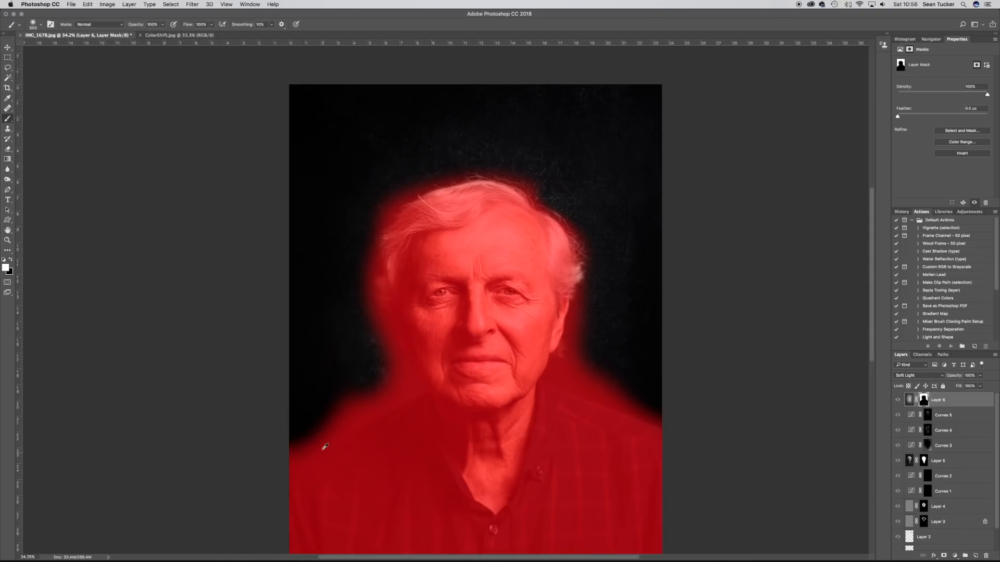
Refine the texture mask with a 125 px brush along the shoulder, neck and jaw on the portrait's left side
scroll(324, 446, "up", 5)
scroll(321, 429, "up", 1)
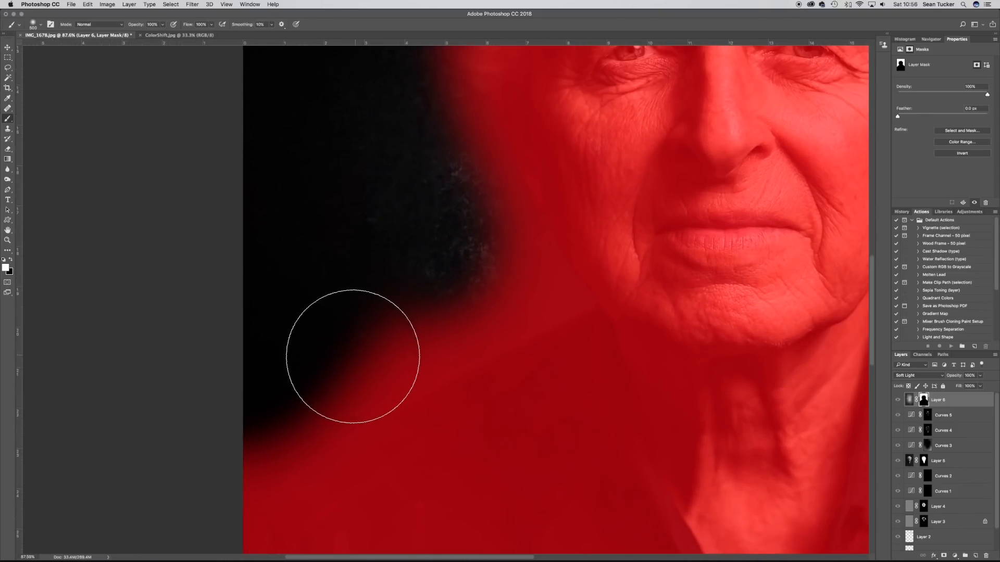
key("bracketleft")
key("bracketleft")
key("bracketleft")
key("bracketleft")
key("bracketleft")
key("bracketleft")
key("bracketleft")
mouse_move(571, 297)
left_mouse_down()
mouse_move(239, 458)
mouse_move(224, 485)
mouse_move(308, 415)
mouse_move(502, 308)
mouse_move(326, 424)
mouse_move(489, 339)
mouse_move(201, 502)
mouse_move(389, 305)
mouse_move(413, 315)
mouse_move(544, 279)
mouse_move(549, 270)
mouse_move(511, 297)
mouse_move(501, 202)
left_mouse_up()
left_click_drag(429, 204, 365, 244)
mouse_move(466, 297)
left_mouse_down()
mouse_move(463, 240)
mouse_move(454, 227)
mouse_move(453, 302)
mouse_move(395, 161)
left_mouse_up()
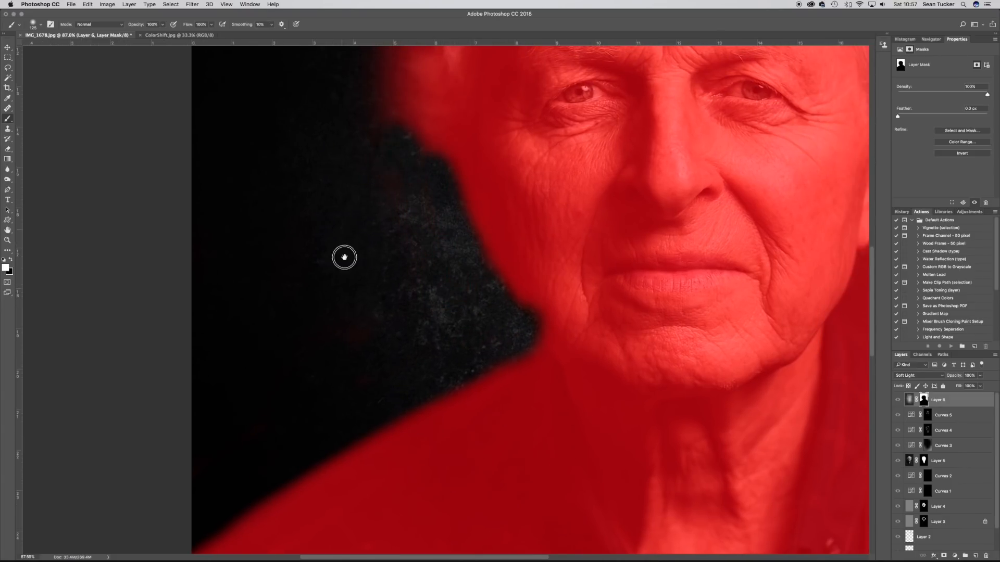
Paint the texture mask up to the cheek, ear and hair on the portrait's left side, varying the brush size along the hairline
left_click_drag(345, 257, 349, 424)
mouse_move(419, 137)
left_mouse_down()
mouse_move(409, 173)
mouse_move(417, 200)
mouse_move(390, 220)
mouse_move(392, 241)
mouse_move(407, 278)
mouse_move(396, 231)
mouse_move(423, 325)
mouse_move(440, 345)
left_mouse_up()
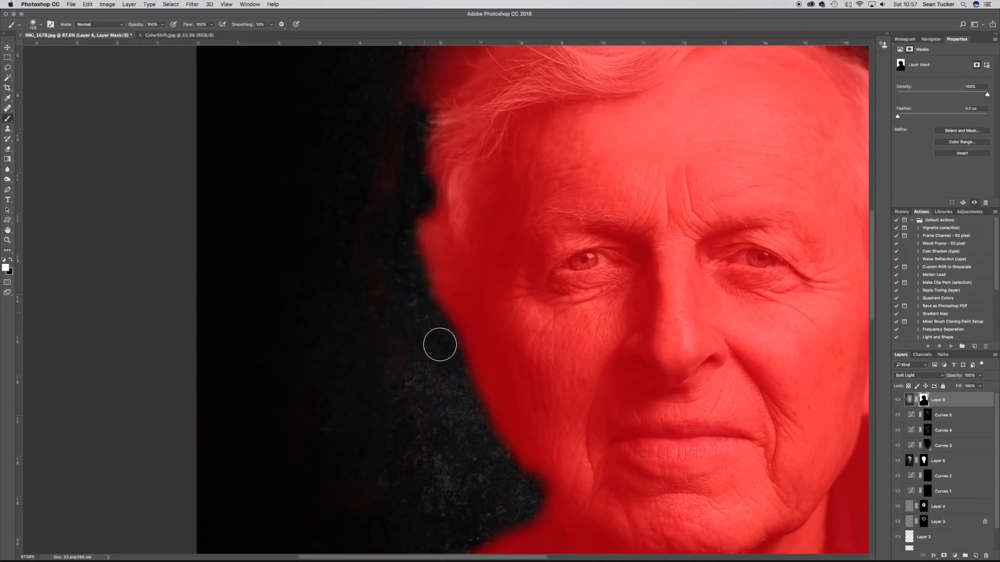
left_click_drag(387, 122, 378, 250)
left_click_drag(446, 142, 392, 235)
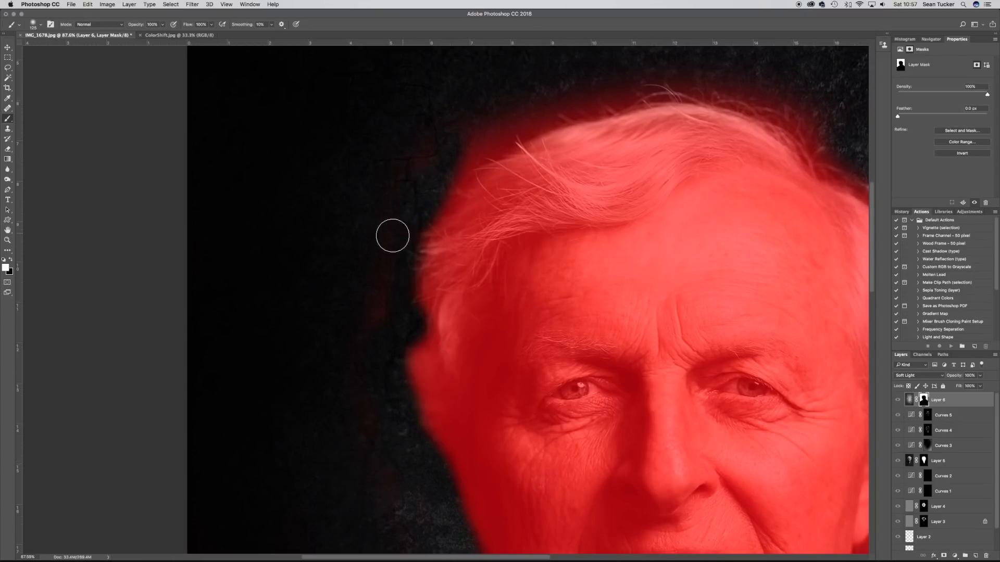
key("bracketright")
key("bracketright")
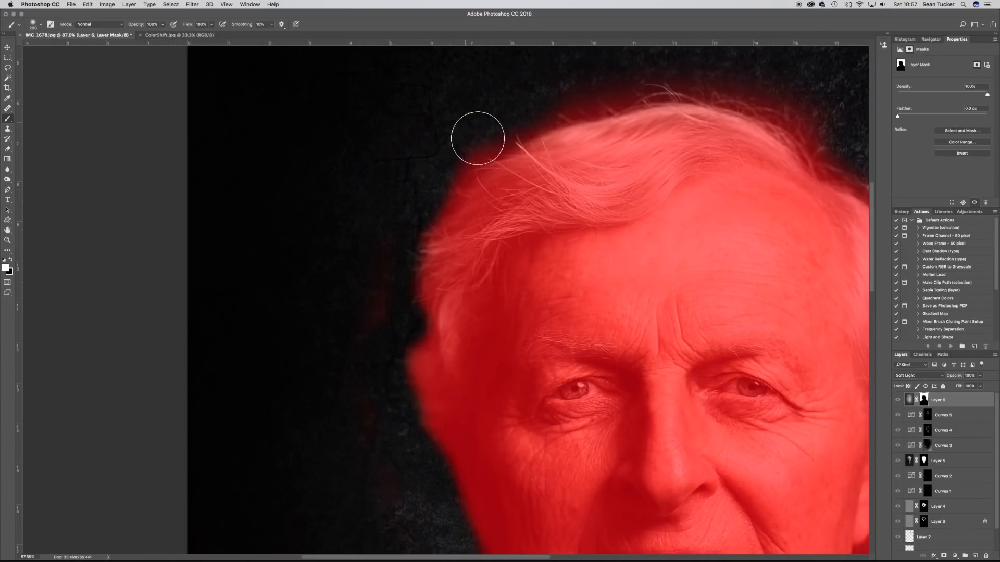
left_click_drag(495, 123, 636, 71)
key("bracketleft")
key("bracketleft")
mouse_move(457, 151)
left_mouse_down()
mouse_move(407, 243)
mouse_move(411, 313)
mouse_move(382, 439)
left_mouse_up()
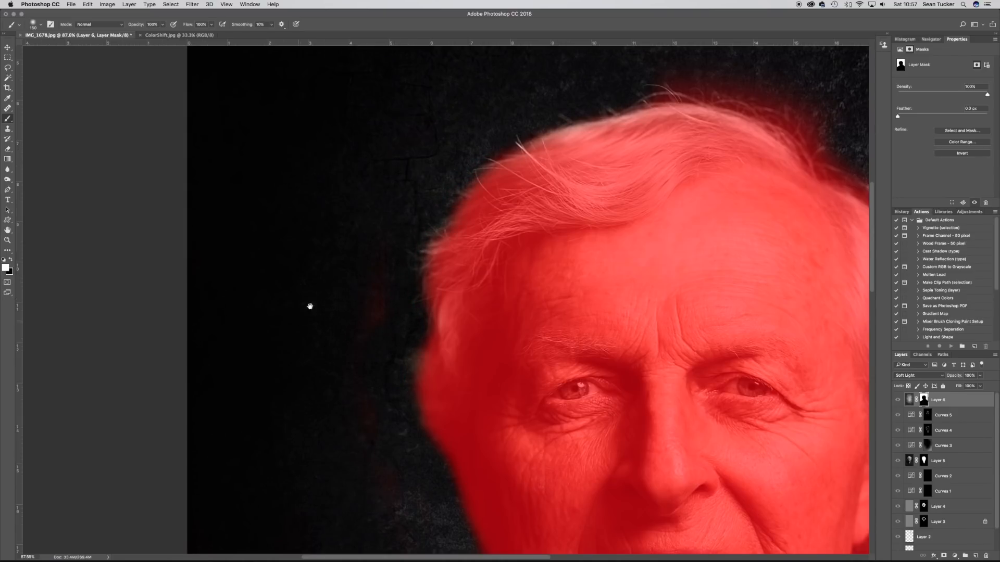
Finish the texture mask around the crown, hair, ear, neck and shoulder on the portrait's right side, then hide the mask overlay
scroll(307, 308, "up", 3)
scroll(307, 308, "right", 3)
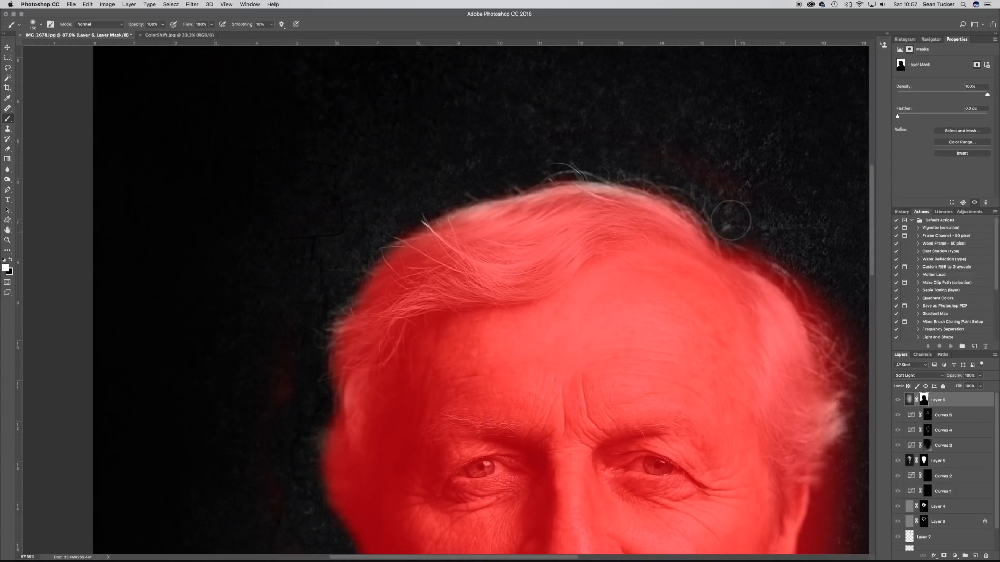
scroll(692, 157, "right", 10)
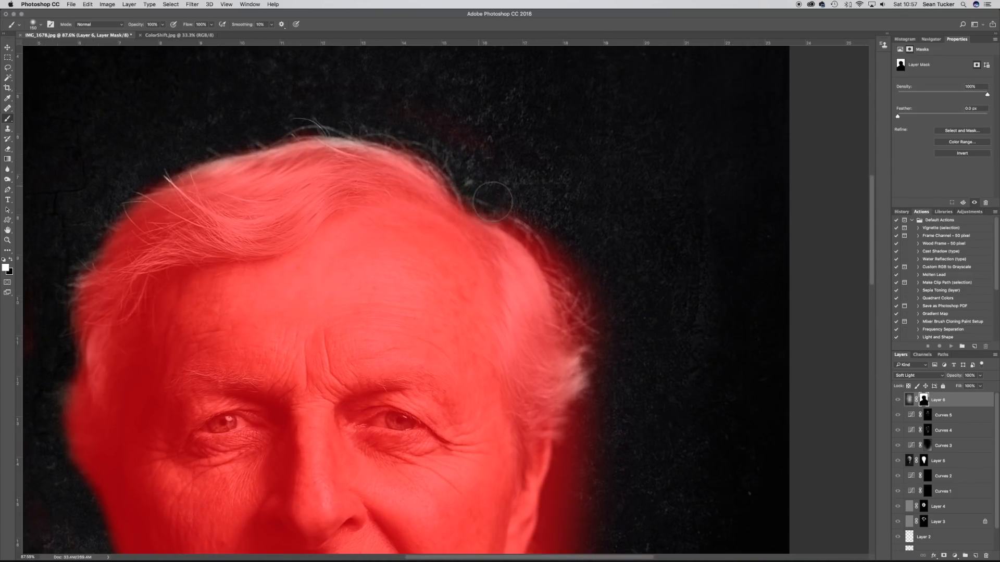
mouse_move(445, 156)
left_mouse_down()
mouse_move(535, 230)
mouse_move(581, 287)
mouse_move(556, 252)
mouse_move(597, 336)
mouse_move(610, 264)
mouse_move(596, 223)
mouse_move(578, 228)
mouse_move(560, 205)
mouse_move(568, 247)
mouse_move(542, 342)
left_mouse_up()
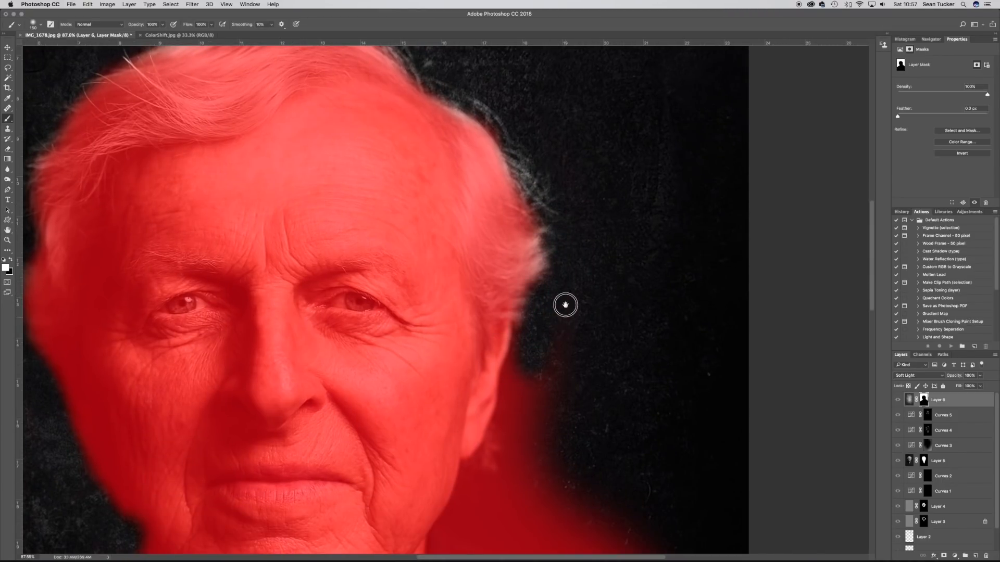
left_click_drag(565, 303, 569, 166)
mouse_move(542, 205)
left_mouse_down()
mouse_move(527, 229)
mouse_move(556, 269)
mouse_move(520, 275)
mouse_move(484, 353)
mouse_move(563, 337)
mouse_move(500, 368)
mouse_move(786, 509)
mouse_move(504, 383)
mouse_move(630, 379)
mouse_move(632, 424)
mouse_move(588, 432)
mouse_move(466, 385)
mouse_move(479, 349)
mouse_move(512, 325)
left_mouse_up()
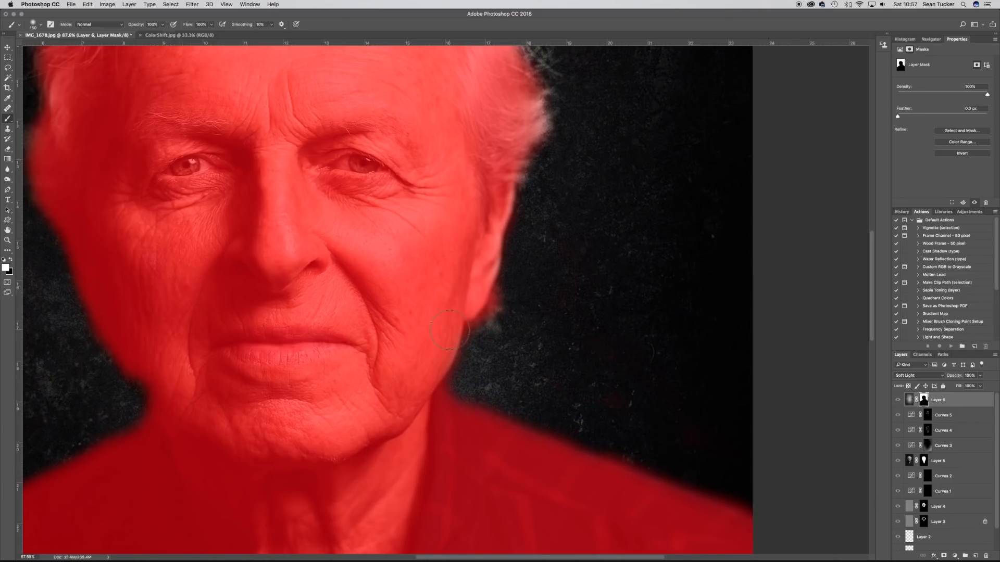
scroll(462, 318, "down", 5)
scroll(462, 318, "down", 3)
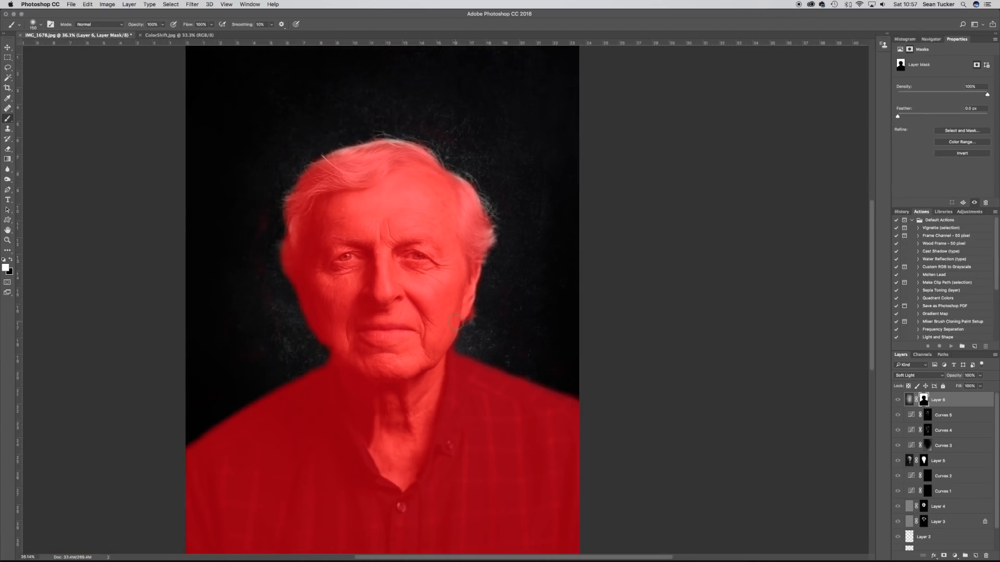
scroll(451, 324, "down", 1)
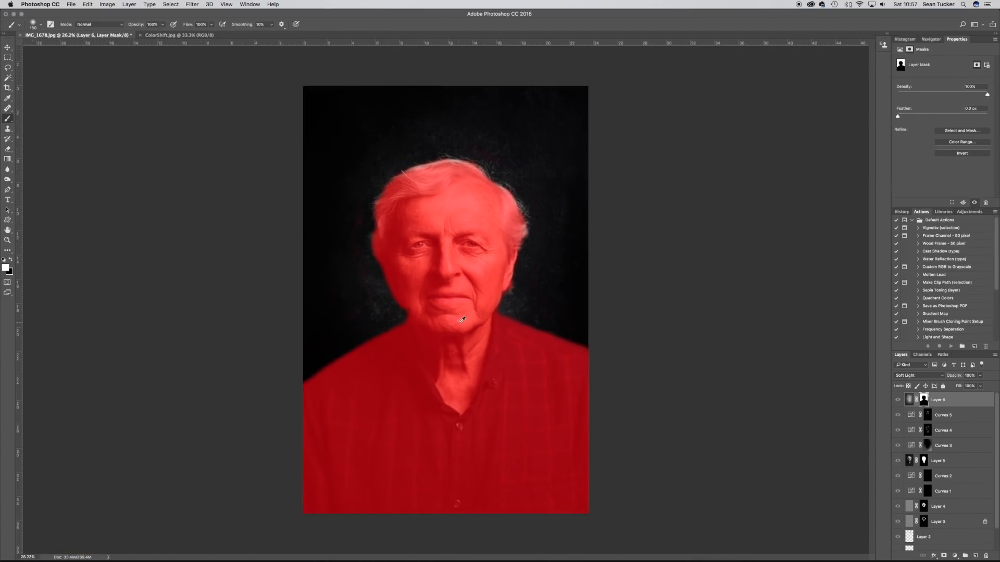
key("backslash")
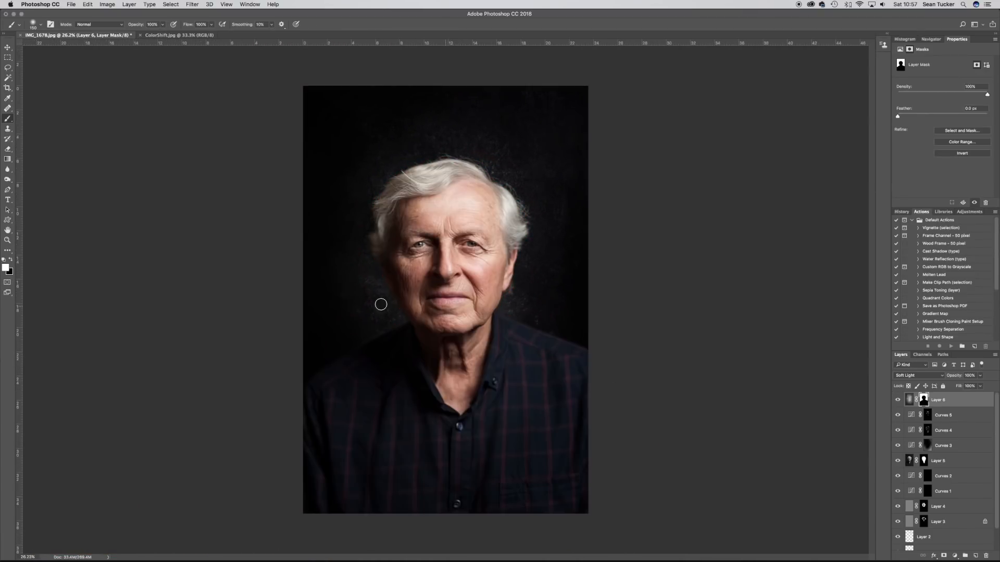
Apply a Gaussian Blur with a radius of about 33 pixels to the texture layer's image, not its mask
left_click(8, 47)
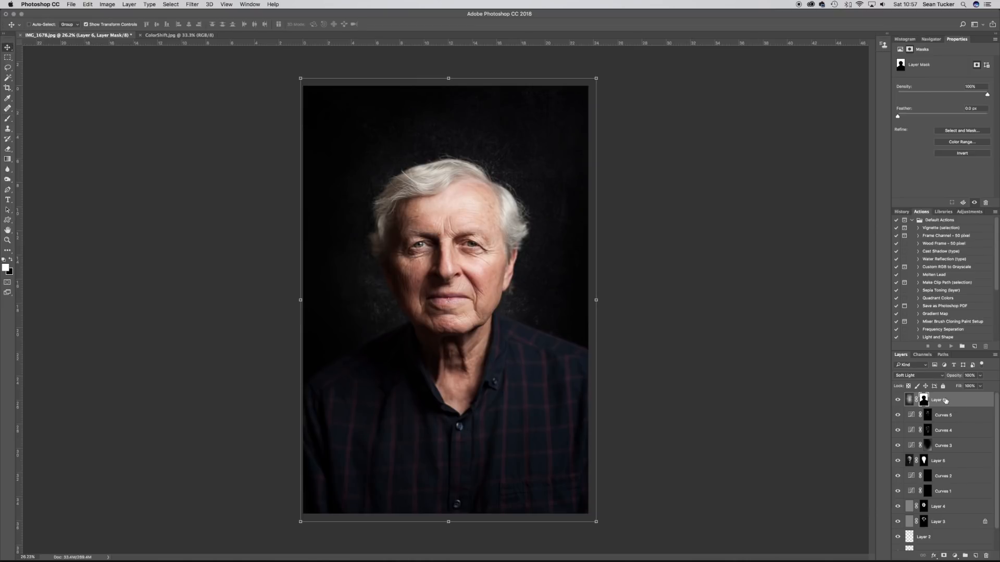
left_click(910, 399)
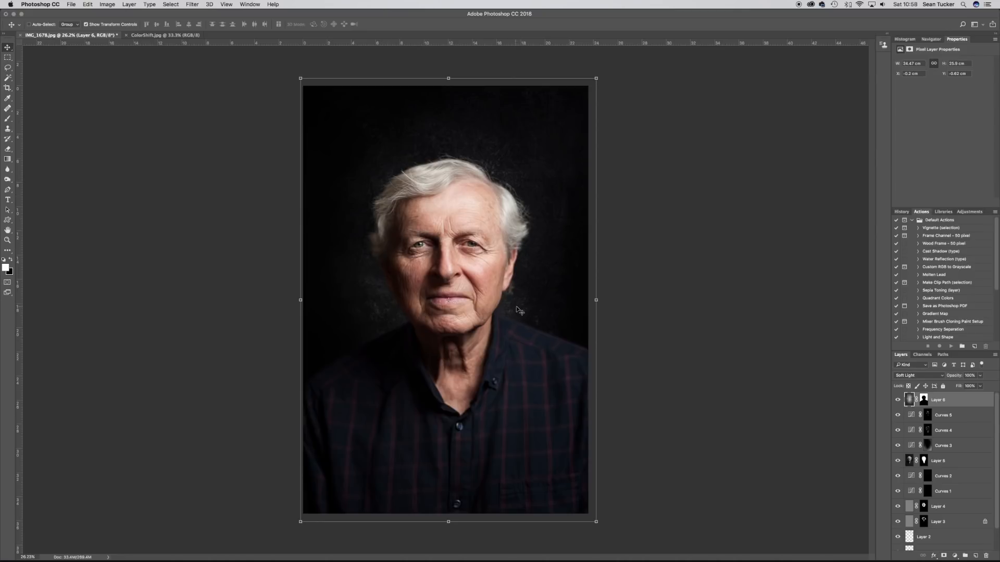
left_click(193, 4)
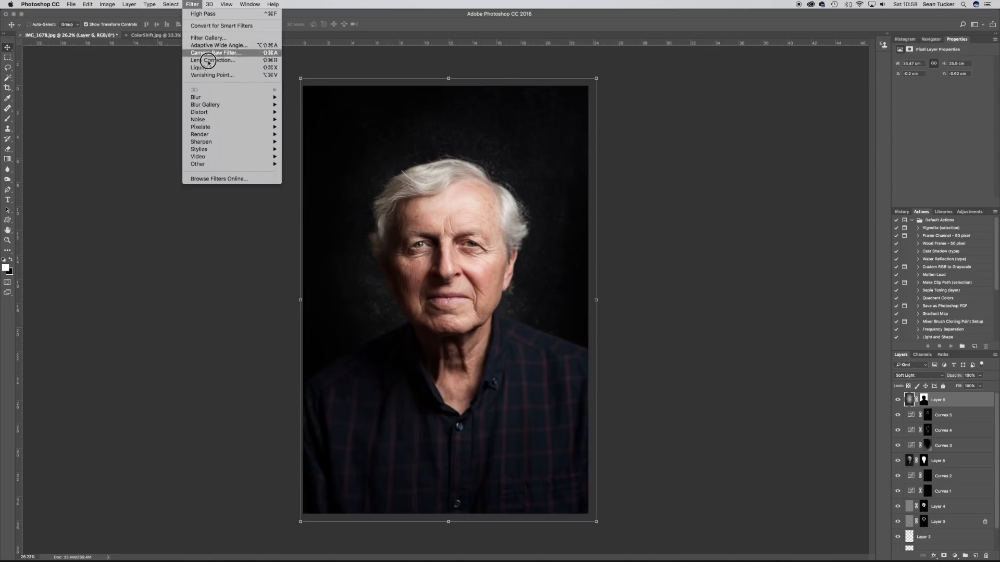
mouse_move(219, 98)
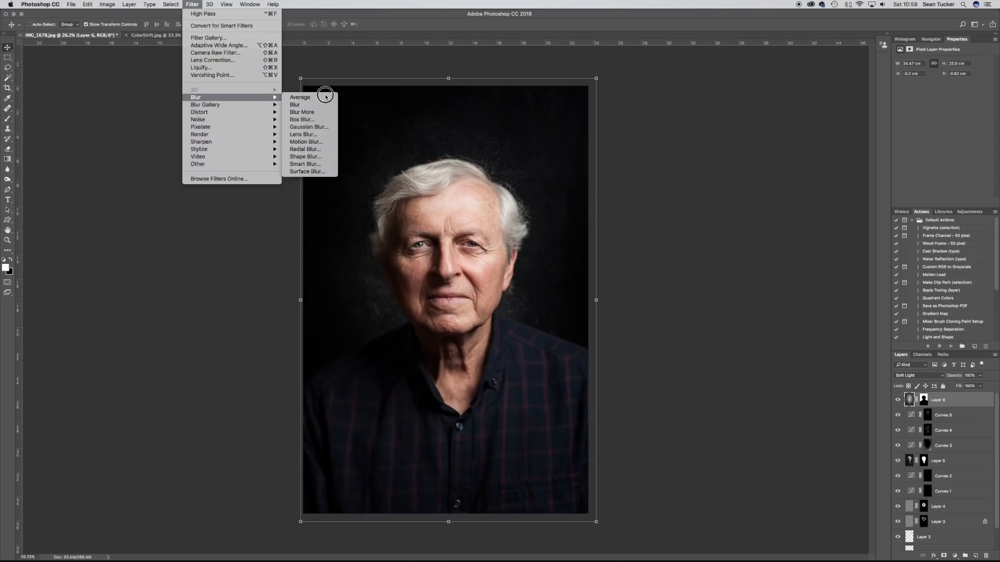
left_click(311, 127)
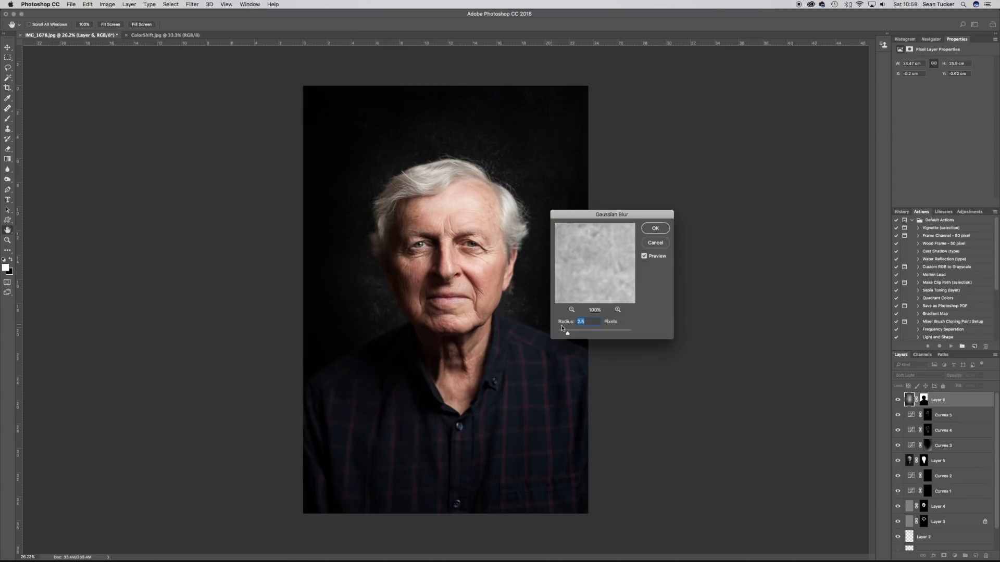
left_click_drag(572, 336, 594, 335)
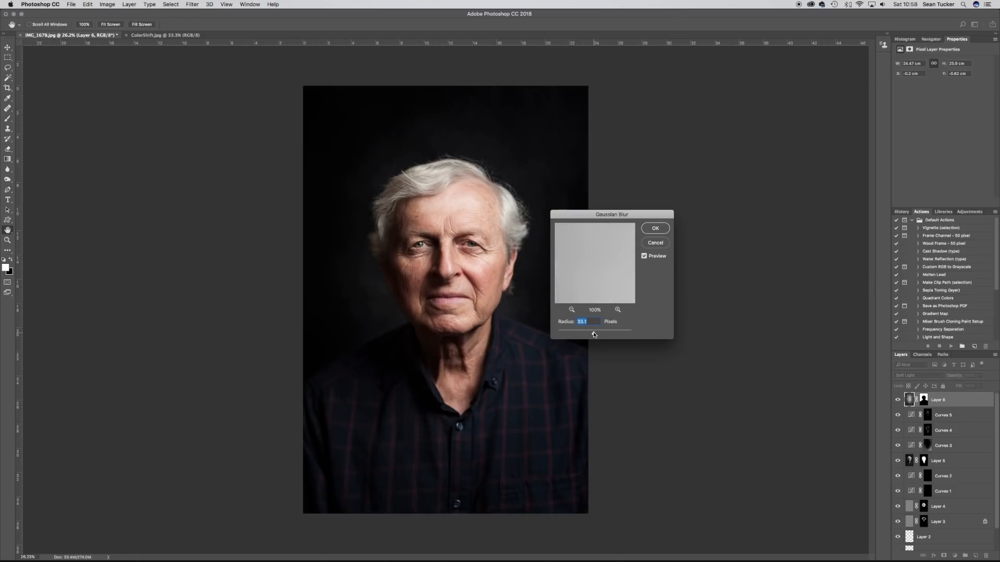
left_click(654, 228)
Compare the whole portrait with and without the blurred texture layer
scroll(498, 339, "up", 3)
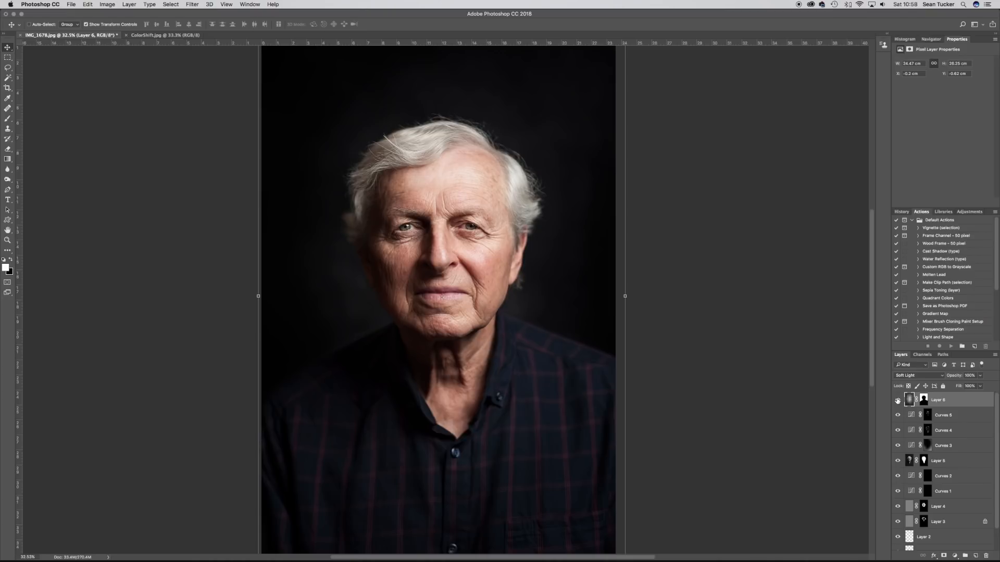
left_click(897, 400)
left_click(897, 400)
scroll(703, 340, "down", 5)
scroll(703, 341, "up", 2)
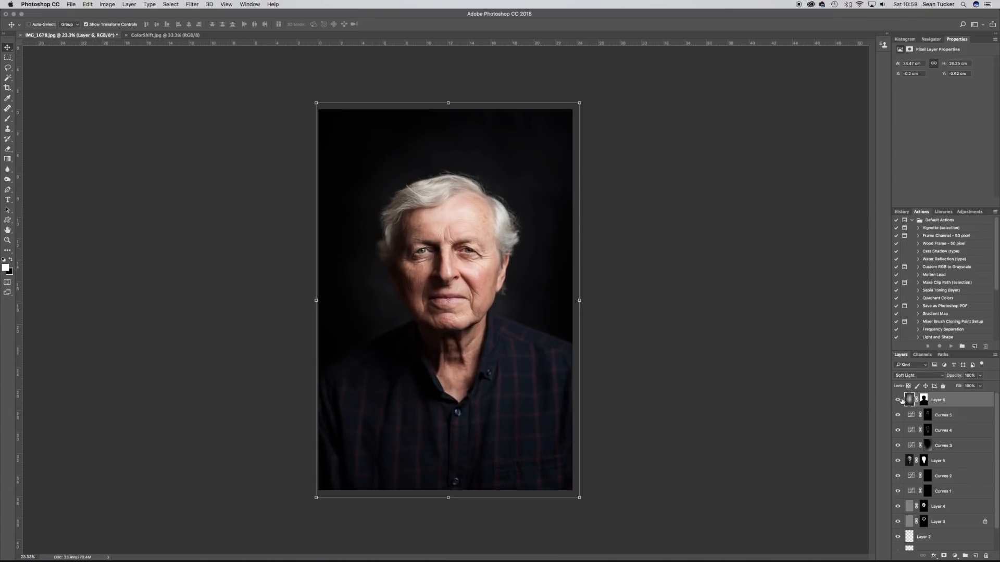
left_click(897, 400)
left_click(897, 400)
left_click(898, 400)
left_click(897, 401)
Examine the background around the face and shoulders up close with the blurred texture layer hidden and shown
scroll(488, 292, "up", 2)
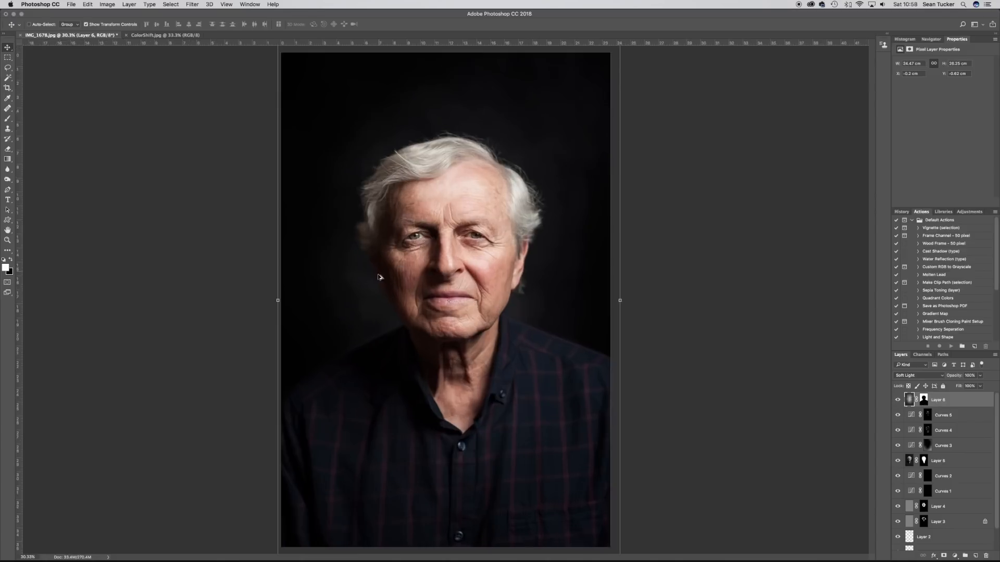
scroll(391, 336, "up", 2)
scroll(388, 334, "up", 1)
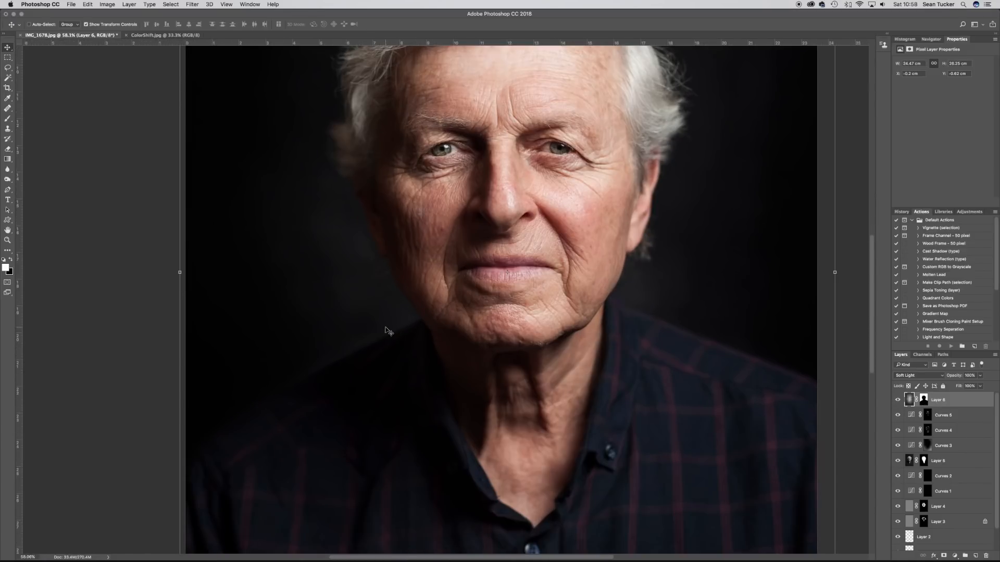
left_click(898, 400)
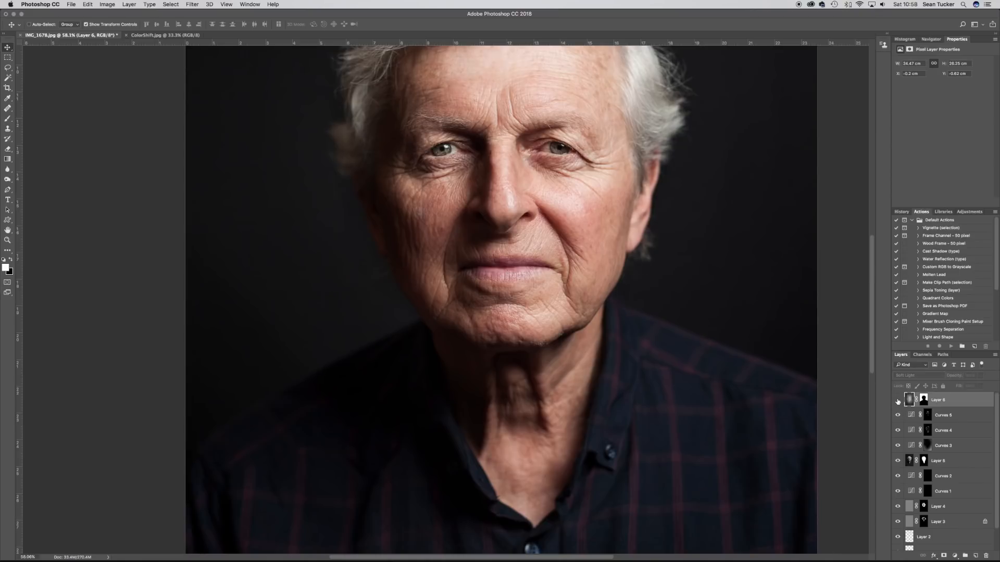
left_click(898, 401)
left_click(898, 401)
left_click(898, 401)
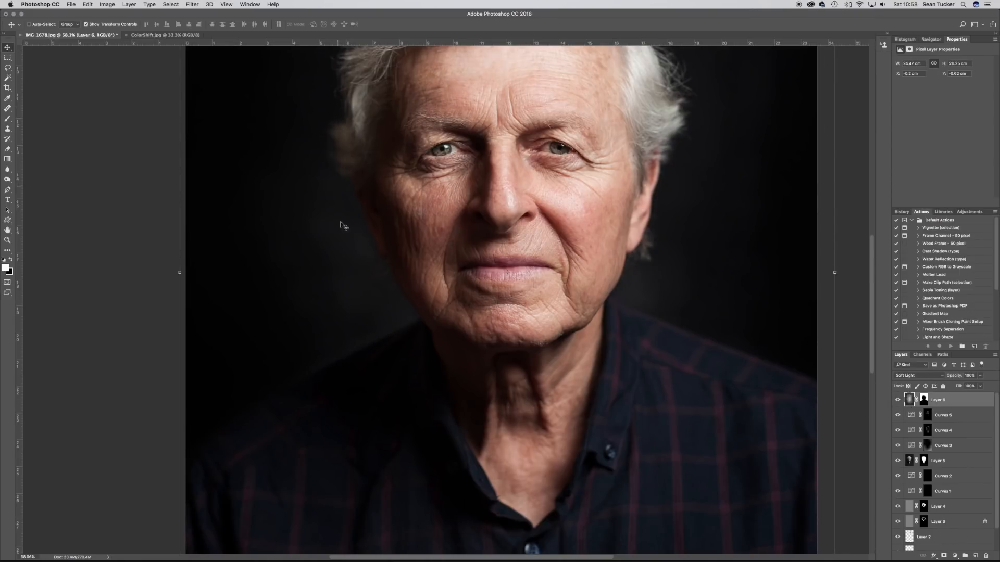
left_click(898, 401)
left_click(898, 401)
left_click(898, 401)
left_click(897, 402)
left_click(897, 400)
left_click(898, 400)
scroll(644, 326, "down", 8)
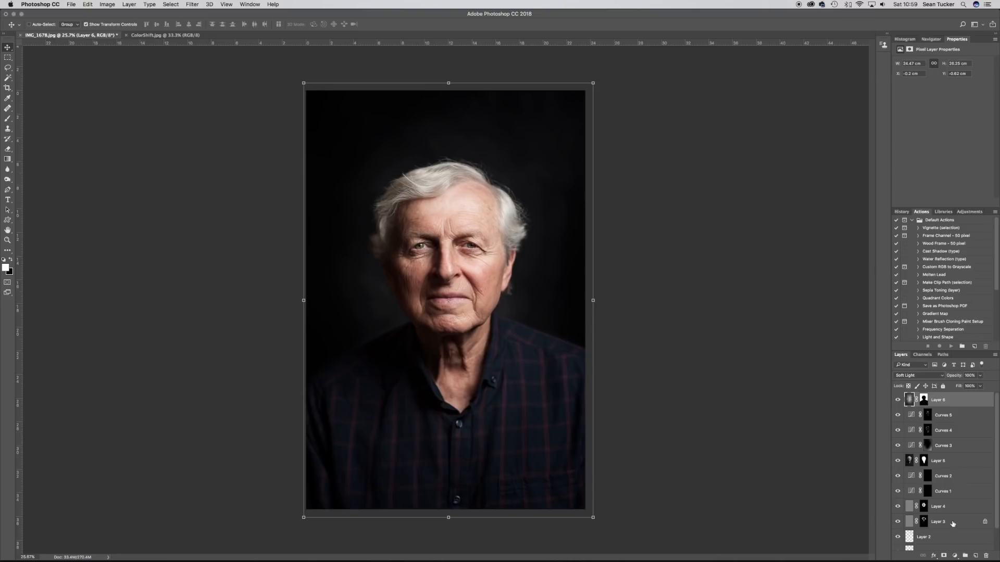
Add a Color Balance adjustment layer above the texture layer and fine-tune its tonal ranges, moving the midtones slightly toward red and yellow
left_click(955, 557)
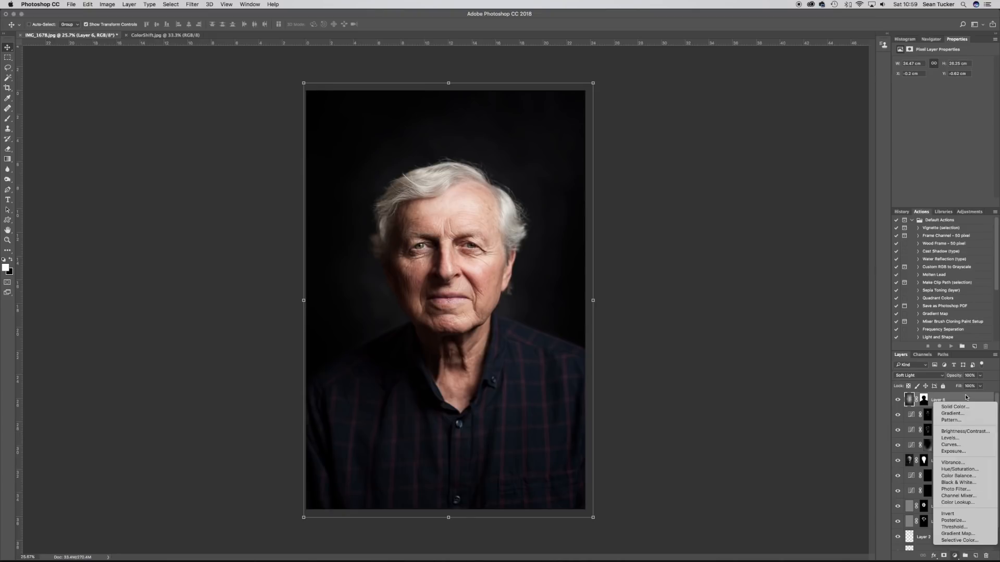
left_click(963, 477)
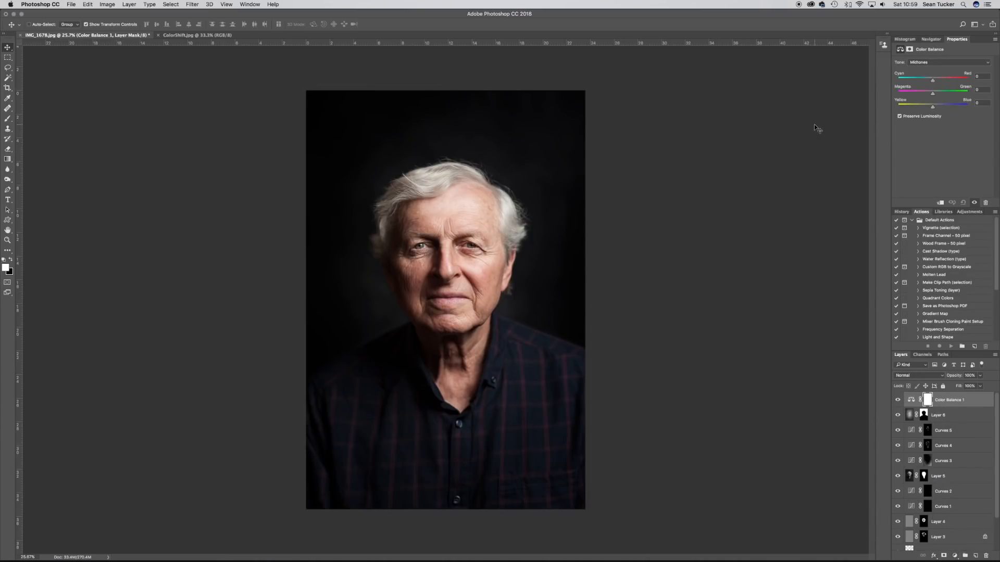
left_click(928, 62)
left_click(929, 54)
left_click(984, 103)
left_click(941, 63)
left_click(936, 71)
left_click(926, 65)
left_click(925, 72)
Compare the portrait with and without the Color Balance layer and reduce that layer's opacity to 73%
left_click(897, 400)
left_click(897, 400)
left_click(897, 400)
left_click(897, 400)
left_click(980, 378)
mouse_move(982, 386)
left_mouse_down()
mouse_move(945, 387)
mouse_move(971, 385)
left_mouse_up()
left_click(976, 402)
Add a Hue/Saturation adjustment layer, set the Reds saturation to +4 and slightly raise the Yellows saturation
left_click(956, 557)
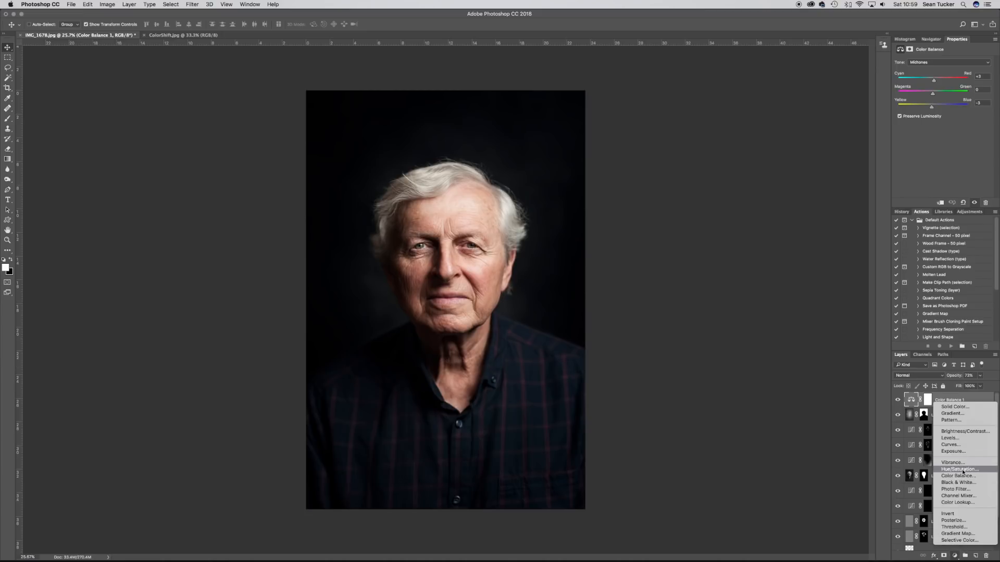
left_click(916, 433)
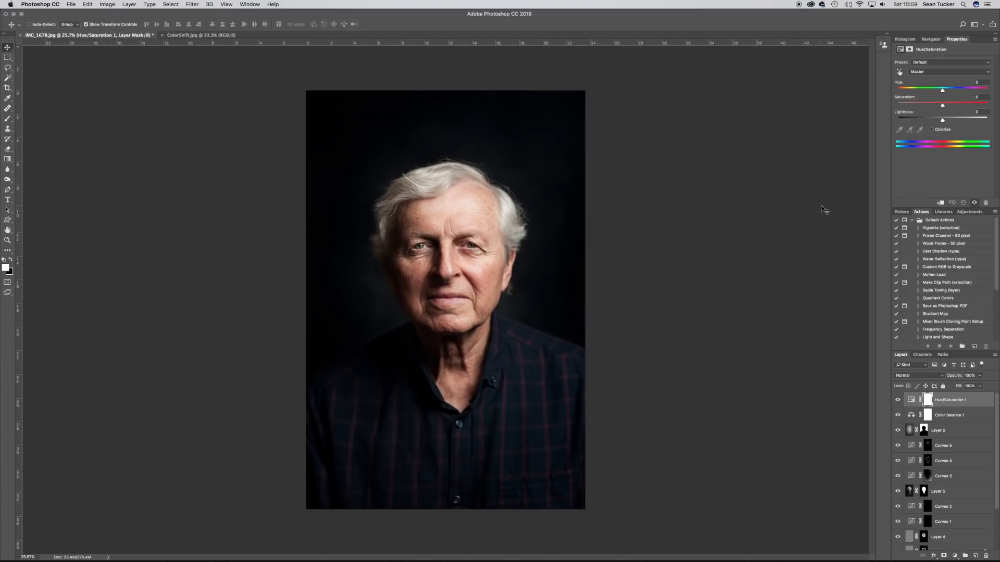
left_click(921, 72)
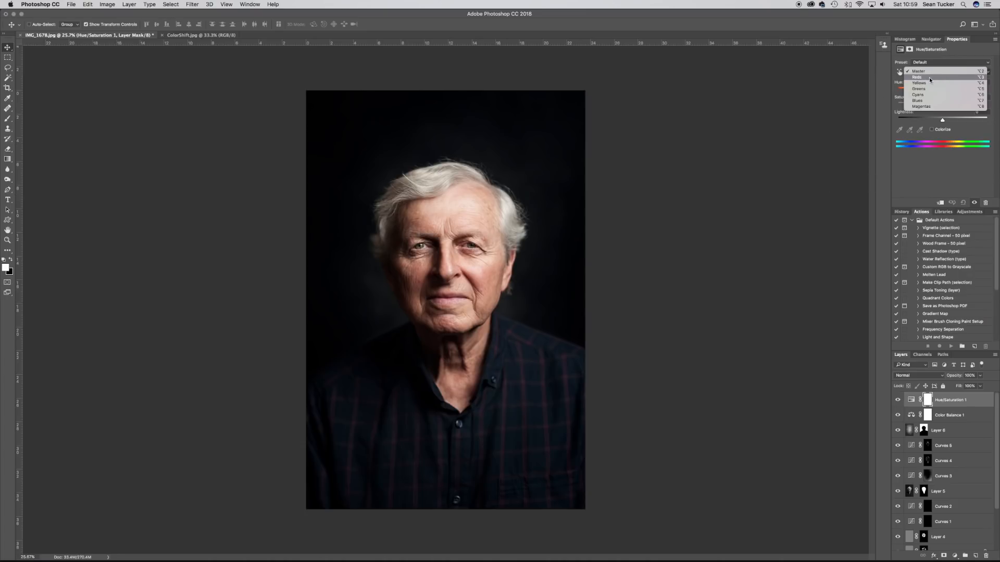
left_click(958, 77)
left_click_drag(942, 105, 945, 106)
left_click(981, 97)
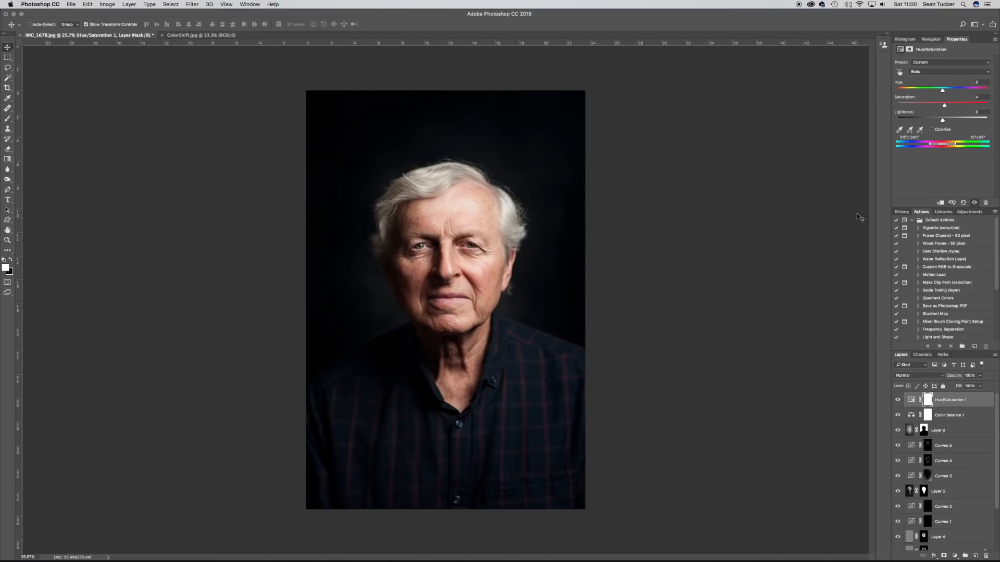
left_click(940, 73)
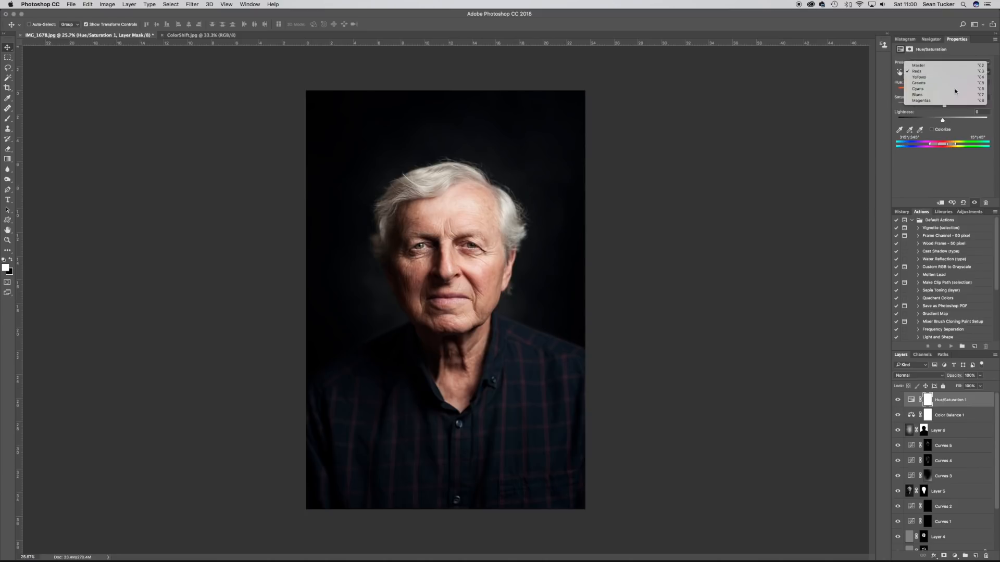
left_click(932, 78)
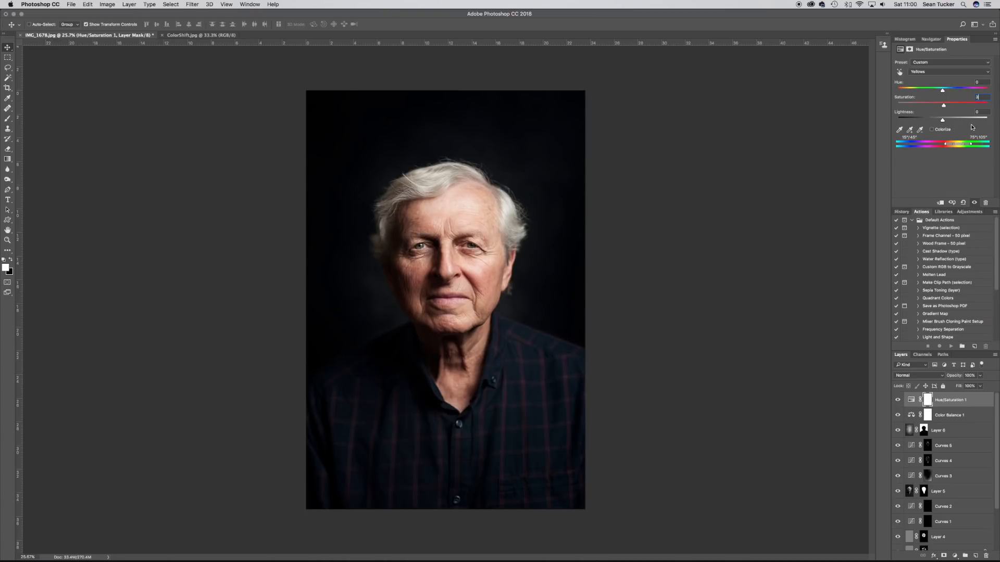
Adjust the Blues saturation and set the Cyans saturation to -24 on the Hue/Saturation layer to mute the shirt's blue tones
left_click(933, 73)
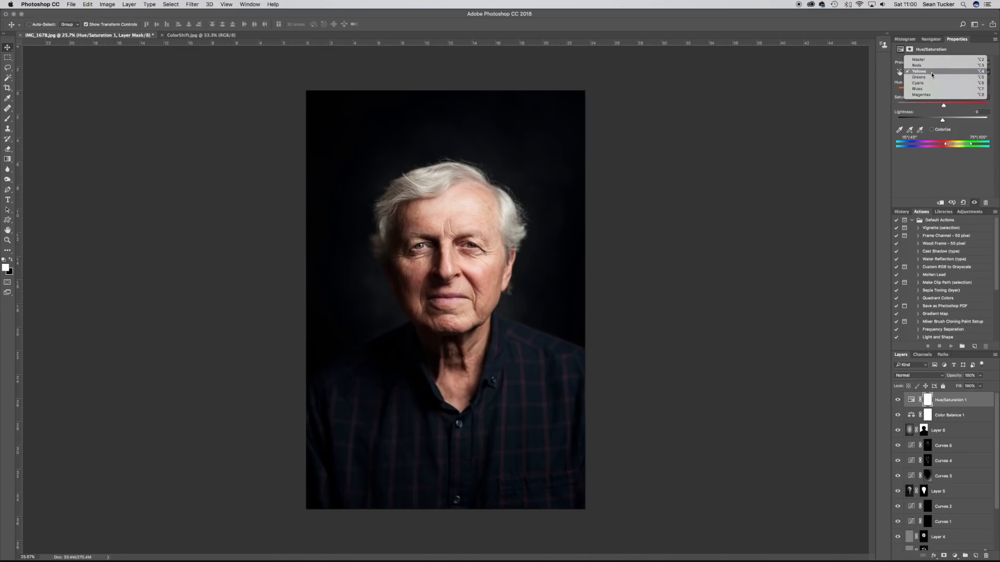
left_click(928, 89)
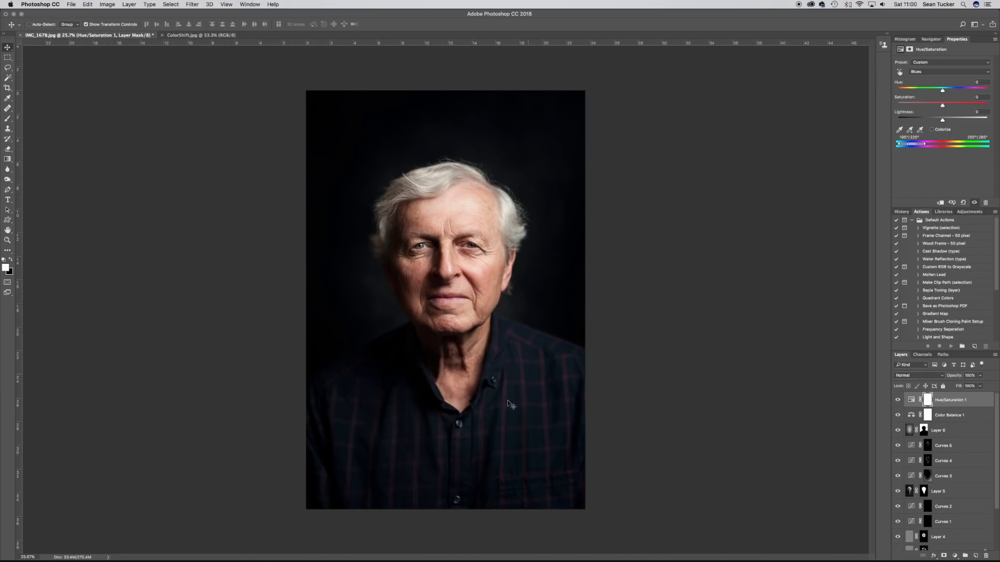
mouse_move(943, 108)
left_mouse_down()
mouse_move(921, 108)
mouse_move(934, 123)
left_mouse_up()
left_click(939, 71)
left_click(933, 65)
left_click_drag(942, 104, 931, 105)
Compare the portrait with and without the selective Hue/Saturation color changes
left_click(897, 401)
left_click(897, 400)
left_click(897, 401)
left_click(897, 400)
Add a second Hue/Saturation adjustment layer and set its Master saturation to +5
left_click(955, 556)
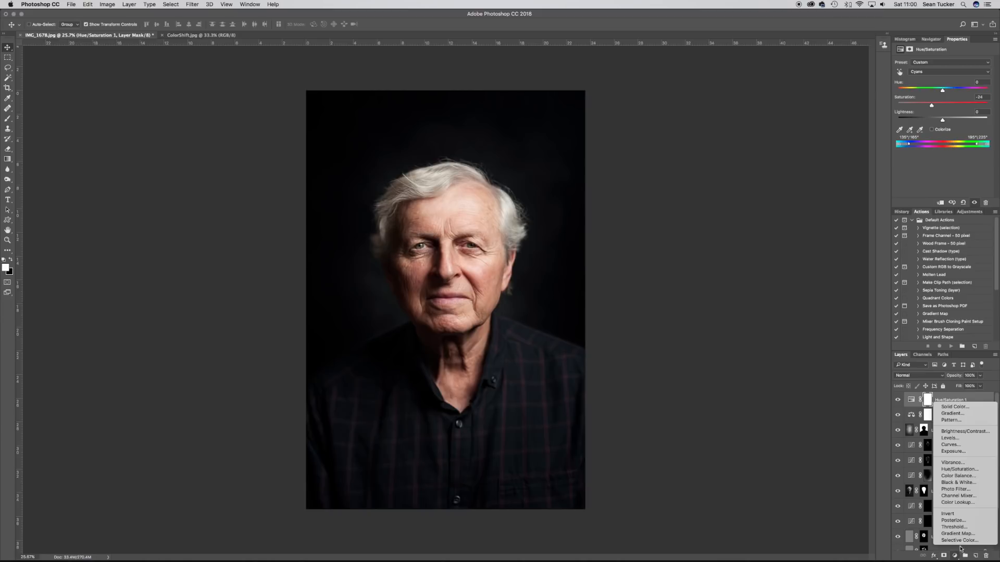
left_click(966, 470)
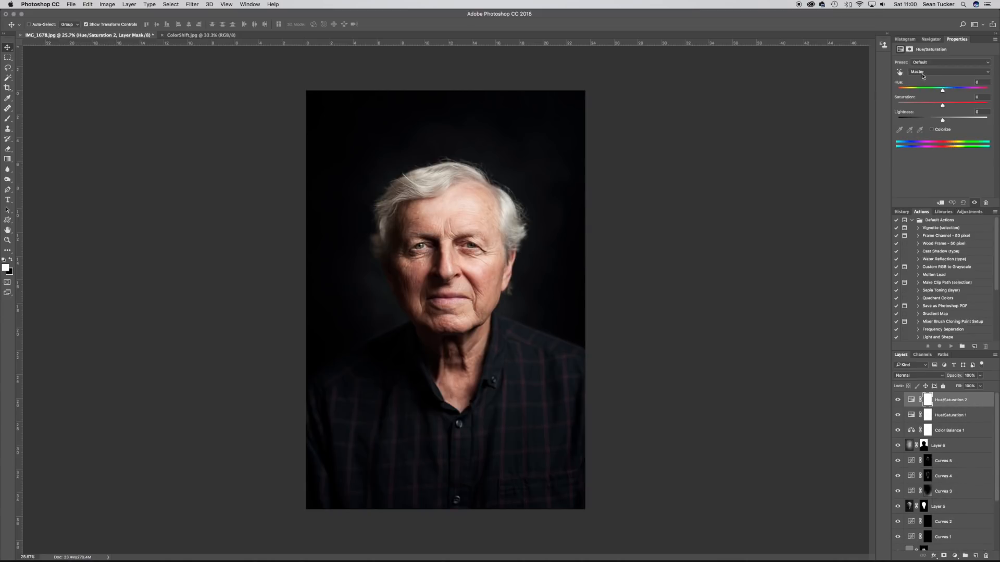
left_click(978, 97)
type("5")
Compare the face up close and the whole portrait with and without the overall saturation boost
scroll(513, 321, "up", 1)
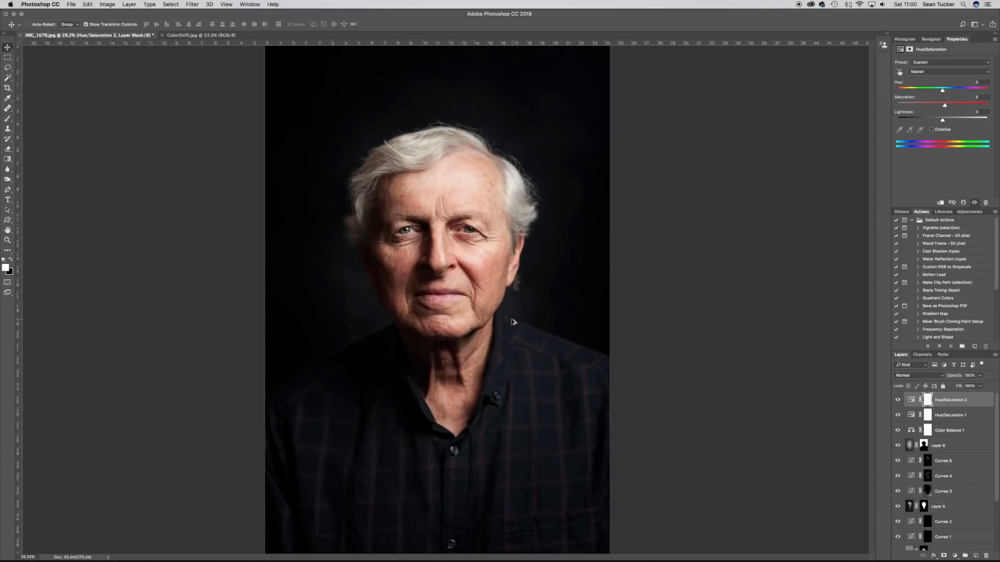
scroll(513, 321, "up", 5)
left_click(898, 400)
left_click(898, 401)
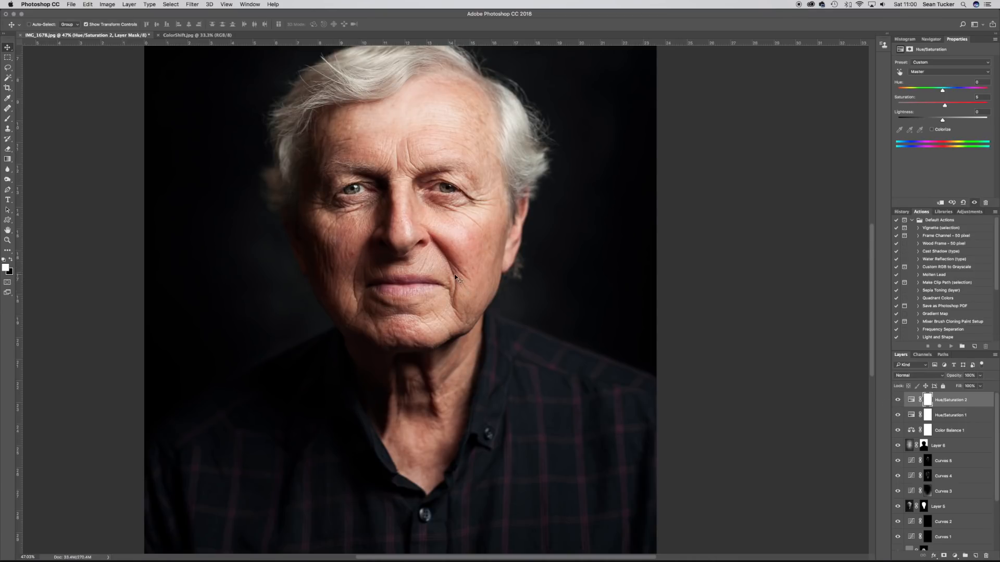
scroll(462, 287, "down", 5)
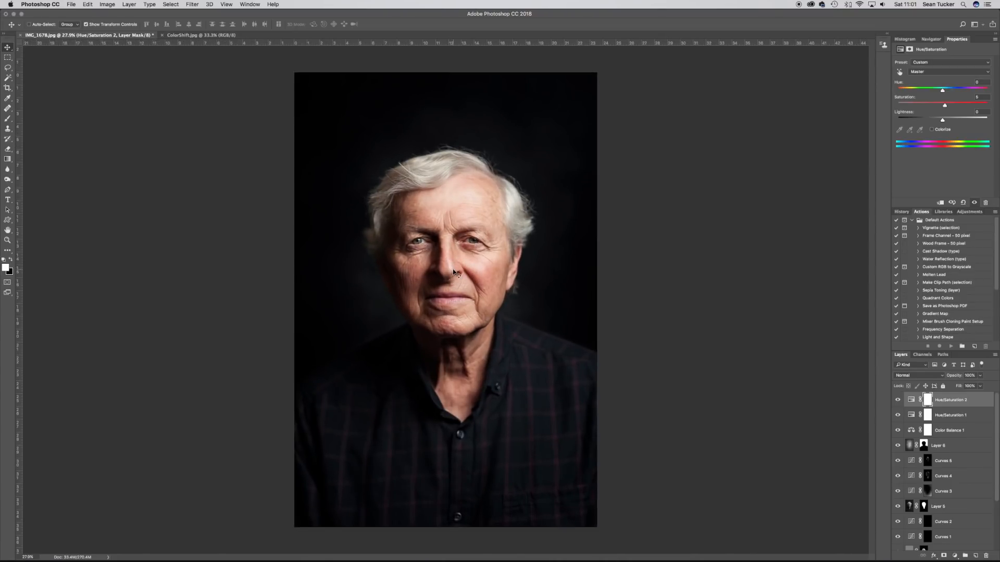
left_click(898, 400)
left_click(898, 401)
Add a Curves adjustment layer, raise its highlights slightly and place a second point in the shadows
left_click(955, 557)
left_click(961, 446)
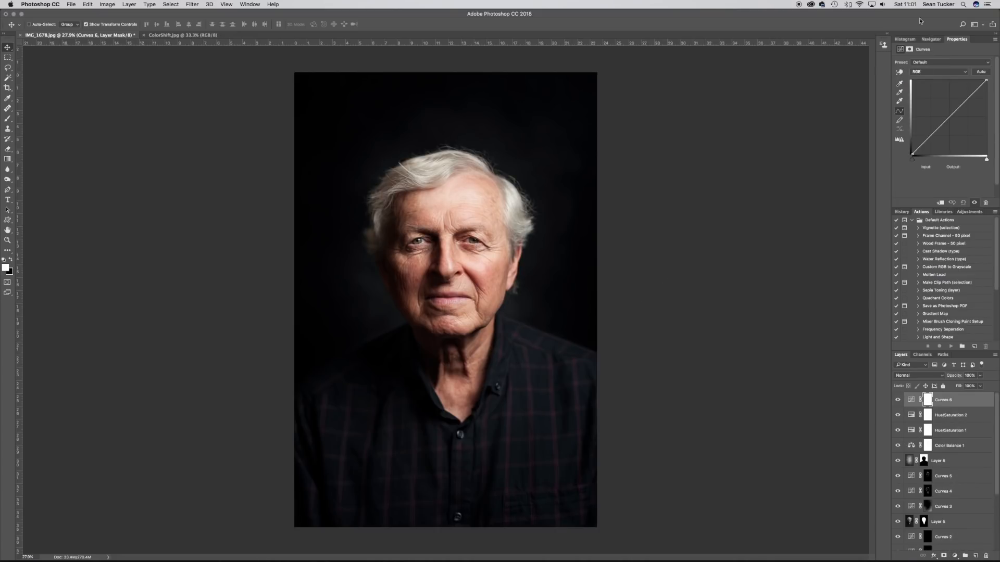
left_click_drag(967, 100, 966, 98)
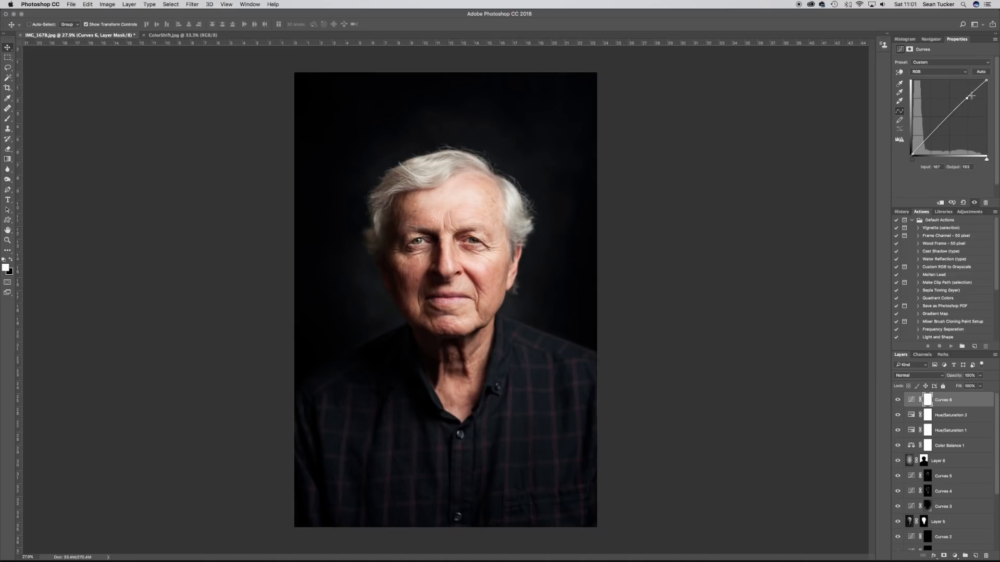
left_click(931, 135)
Compare the portrait with and without the subtle overall Curves adjustment
left_click(896, 399)
left_click(896, 400)
left_click(897, 401)
left_click(896, 401)
Add a Levels adjustment layer with its white output level lowered to about 203, and invert its mask to black
left_click(954, 556)
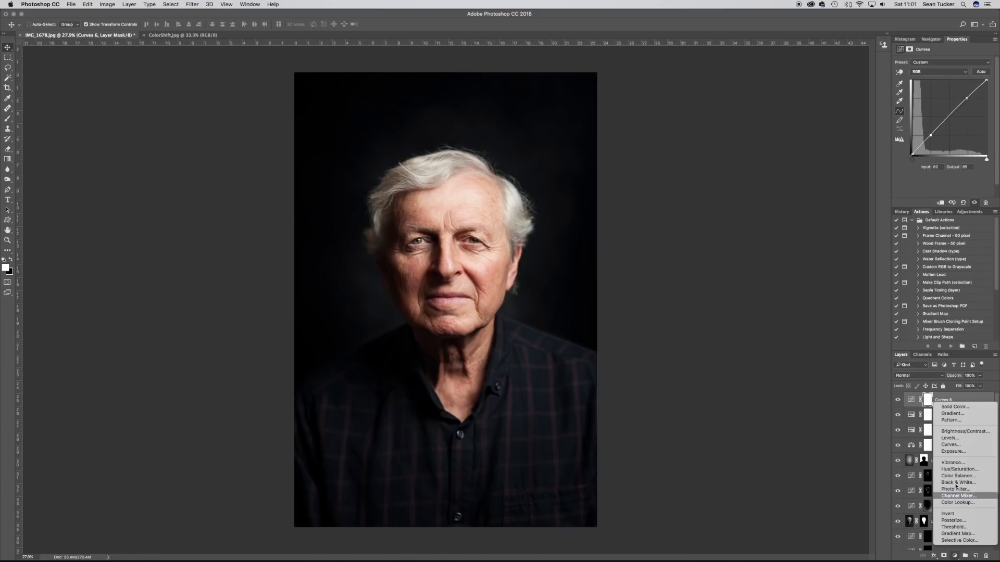
left_click(957, 439)
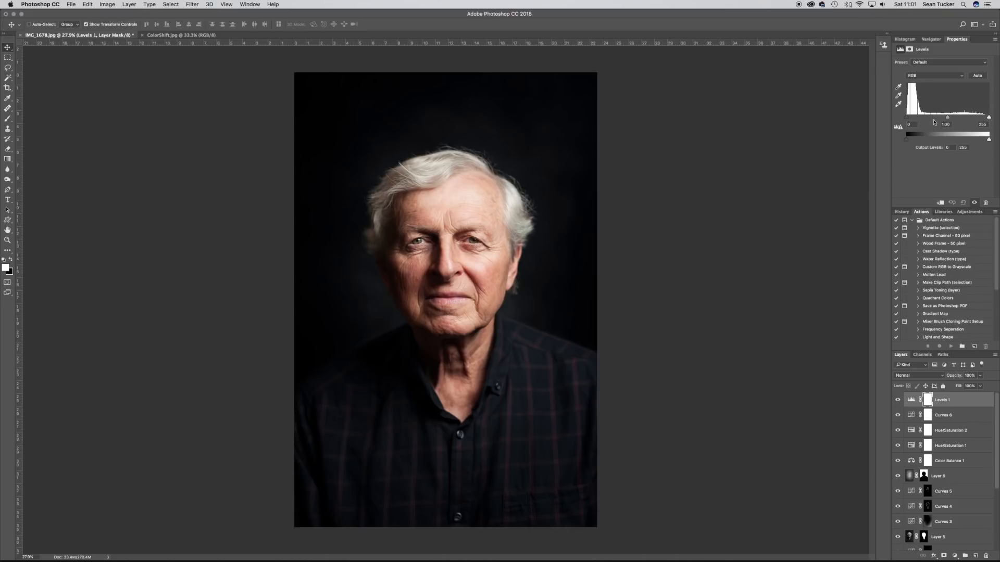
mouse_move(907, 118)
left_mouse_down()
mouse_move(918, 117)
mouse_move(907, 118)
left_mouse_up()
mouse_move(989, 117)
left_mouse_down()
mouse_move(964, 117)
mouse_move(998, 113)
left_mouse_up()
mouse_move(910, 139)
left_mouse_down()
mouse_move(921, 141)
mouse_move(908, 139)
left_mouse_up()
left_click_drag(906, 139, 906, 140)
left_click_drag(989, 140, 972, 141)
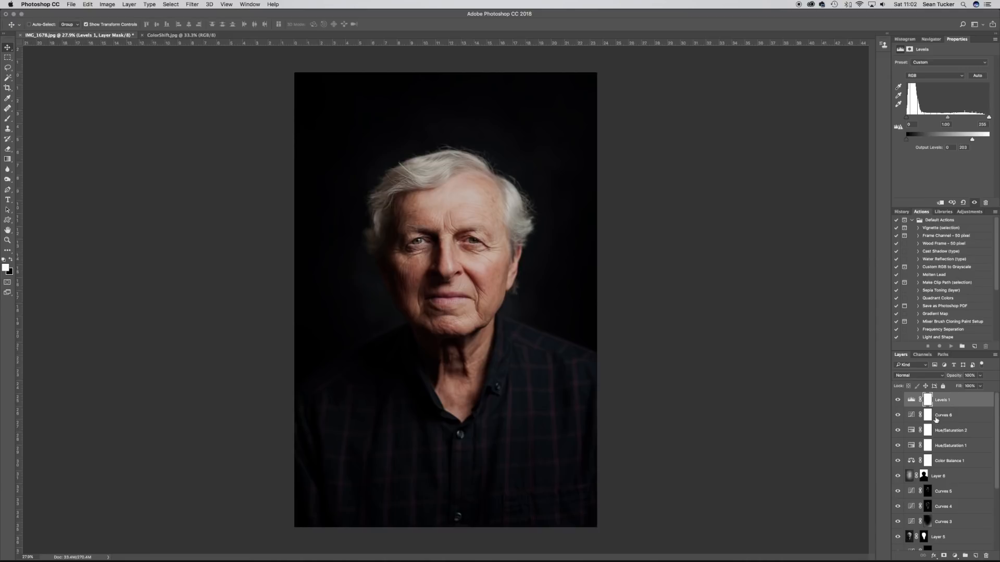
key("super+i")
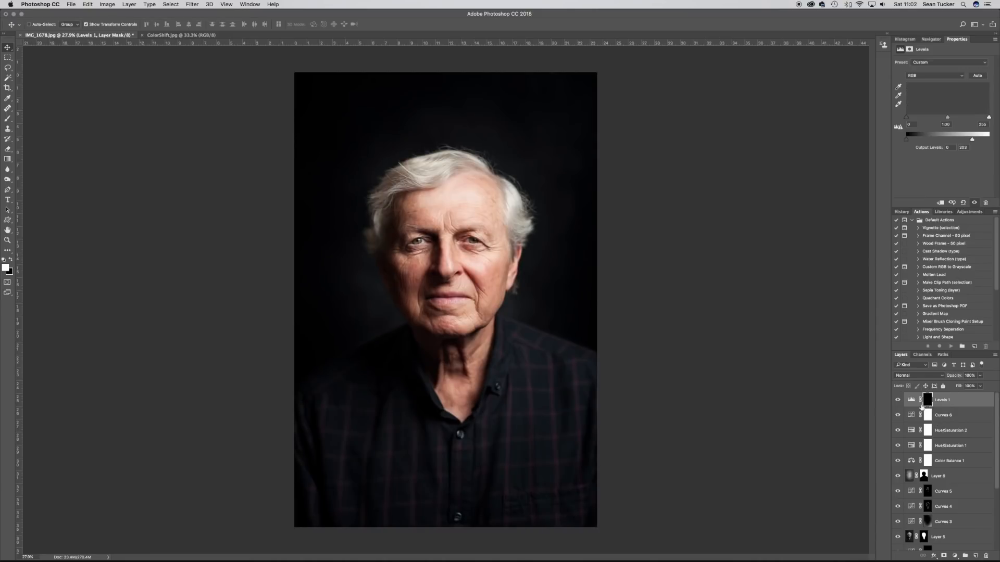
Paint white on the Levels mask with a small brush over the lowest shirt button to tone down its highlights
key("b")
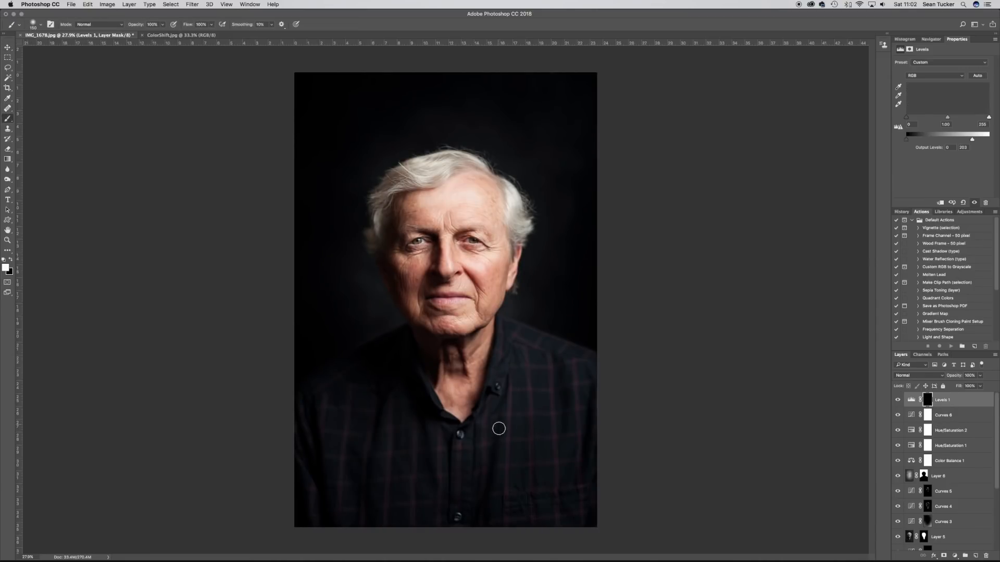
scroll(495, 424, "up", 2)
scroll(472, 427, "up", 8)
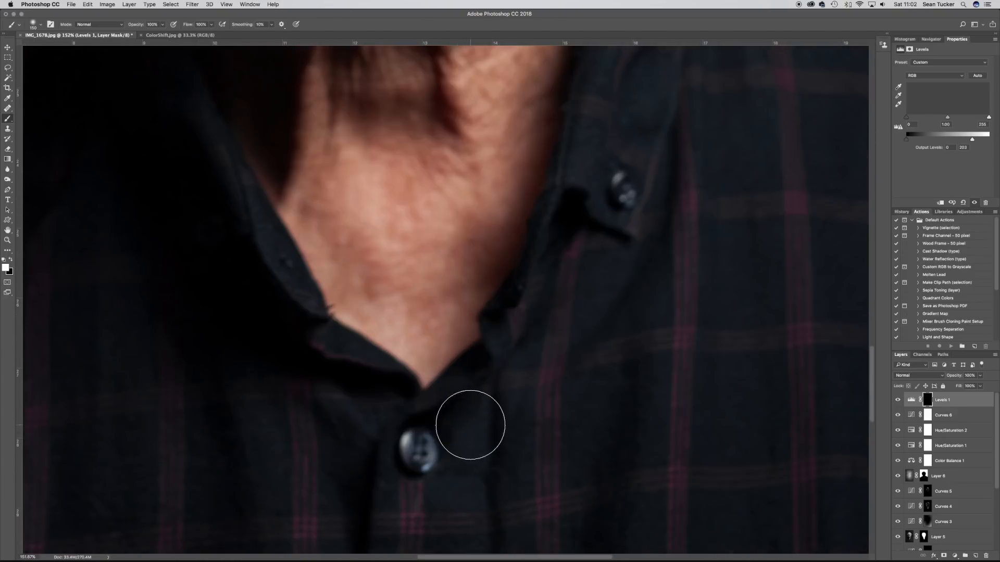
key("space")
left_click_drag(457, 440, 486, 163)
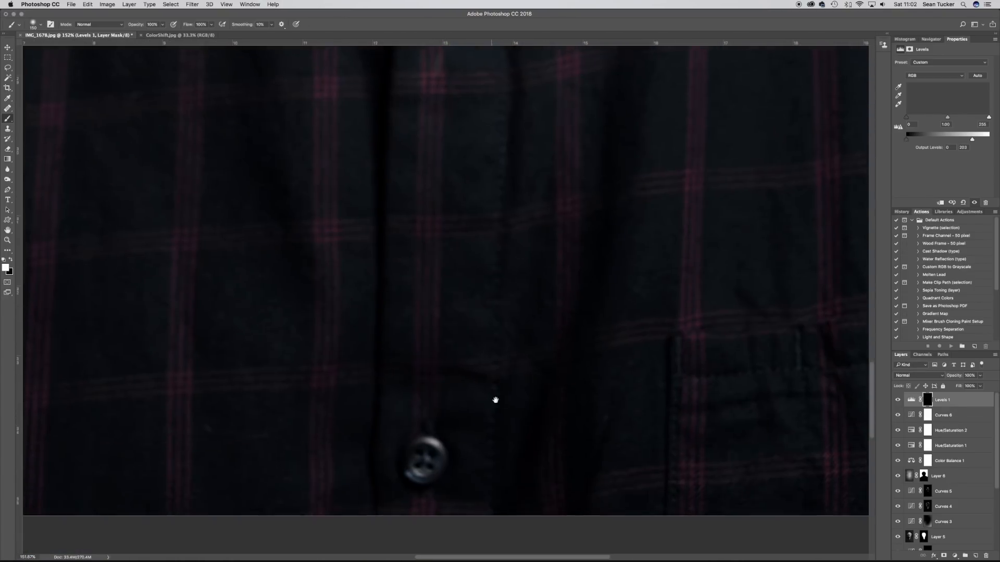
key("bracketleft")
key("bracketleft")
key("bracketleft")
key("bracketleft")
key("bracketleft")
key("bracketleft")
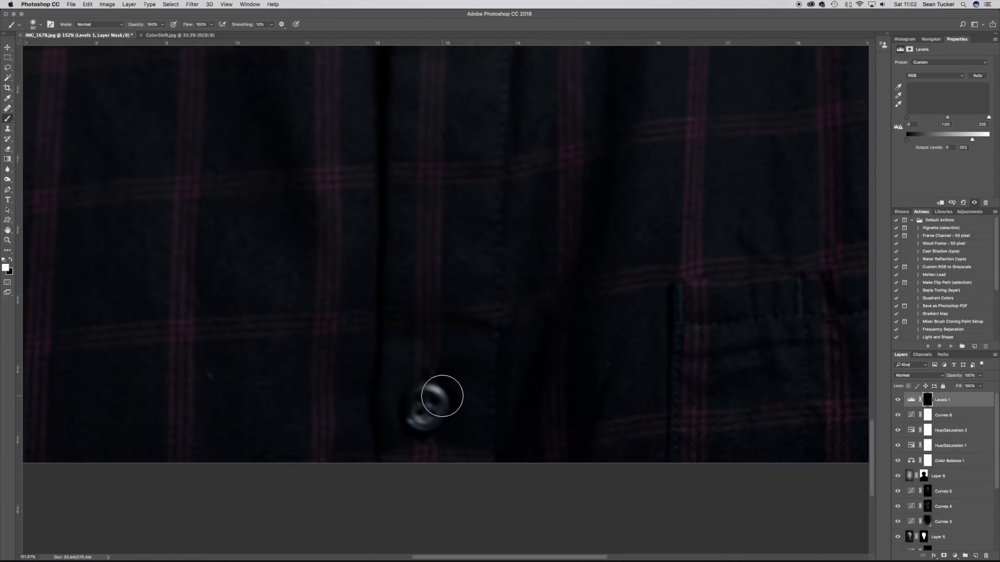
key("bracketleft")
key("bracketleft")
key("bracketleft")
key("bracketleft")
key("bracketleft")
key("bracketleft")
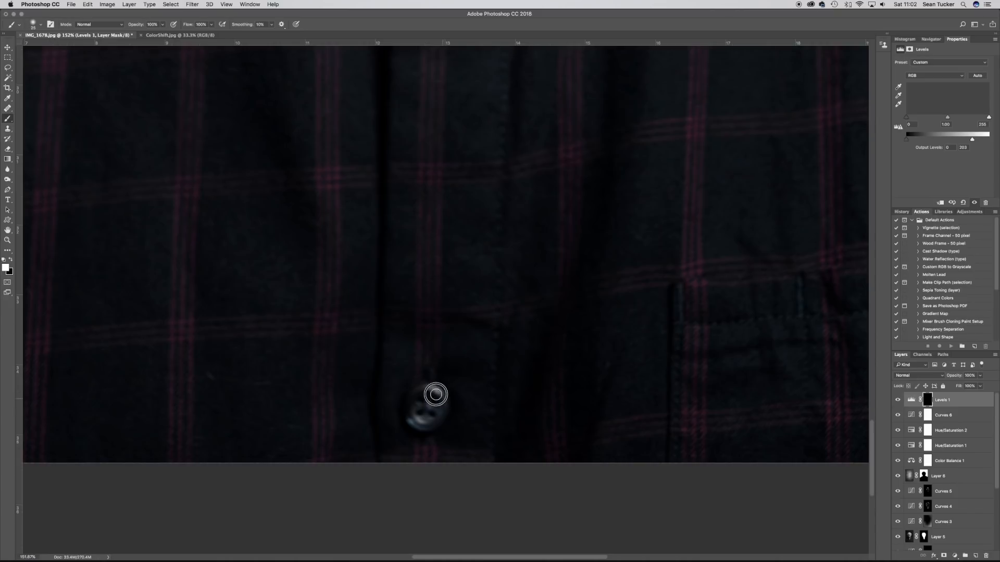
mouse_move(441, 402)
left_mouse_down()
mouse_move(421, 392)
mouse_move(434, 394)
mouse_move(413, 424)
mouse_move(435, 420)
mouse_move(416, 422)
mouse_move(429, 400)
mouse_move(441, 400)
mouse_move(423, 389)
mouse_move(436, 399)
mouse_move(421, 424)
left_mouse_up()
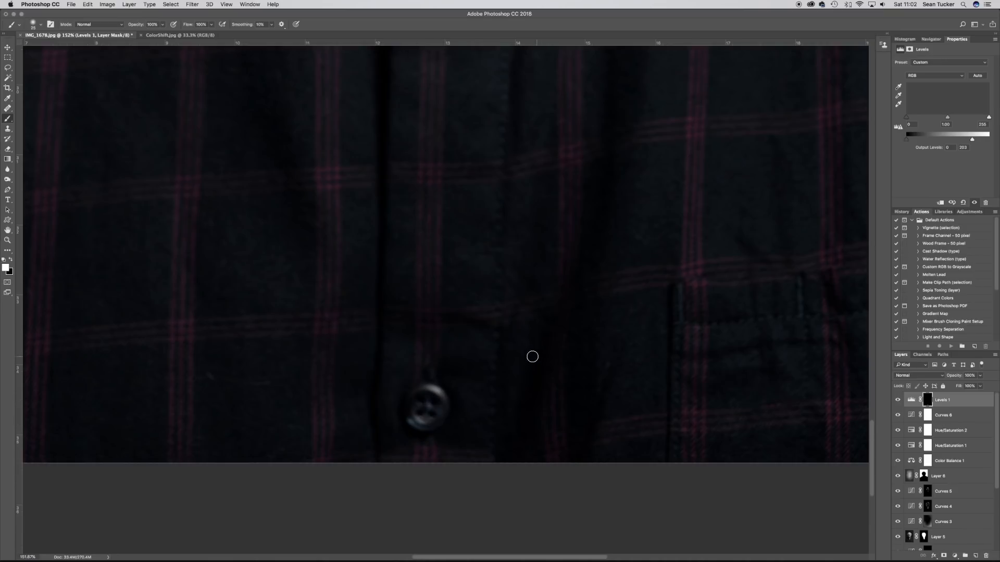
Compare the whole portrait with and without the darkened shirt button, and switch back to the Move tool
scroll(506, 359, "down", 2)
scroll(507, 359, "down", 8)
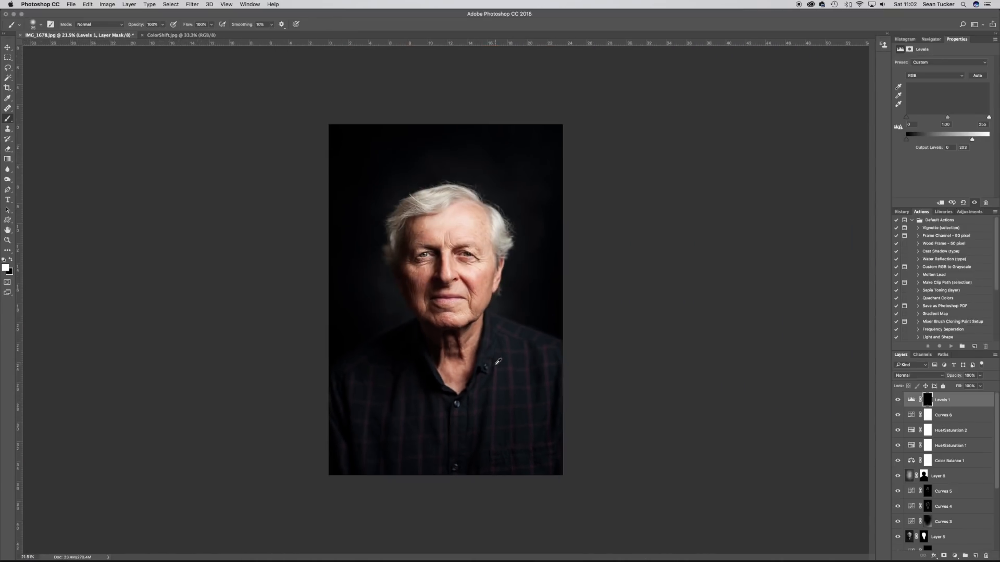
scroll(504, 358, "up", 1)
left_click(898, 401)
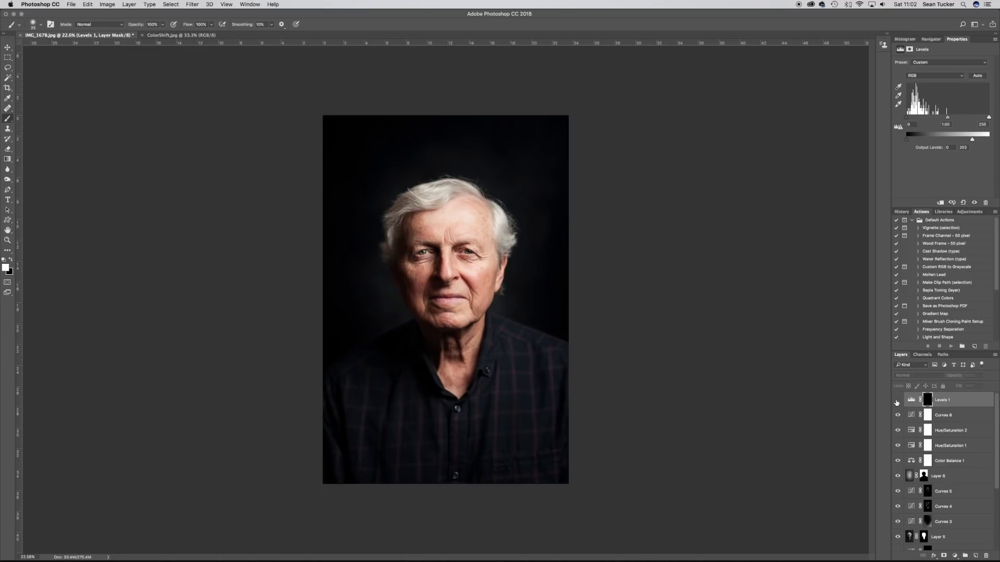
left_click(897, 401)
left_click(6, 49)
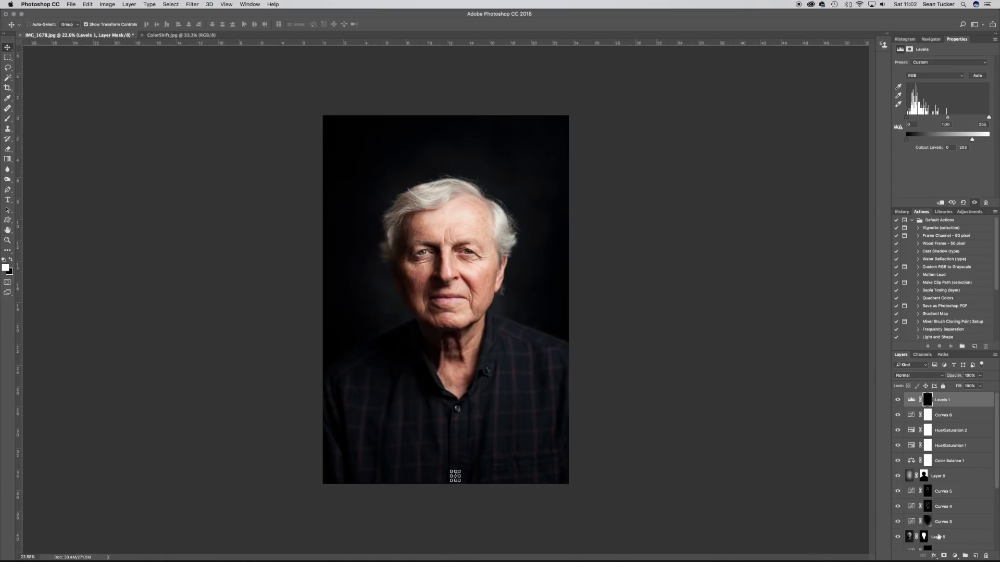
Add another Levels adjustment layer and set its white input level to about 245, leaving the black input at 0
left_click(954, 558)
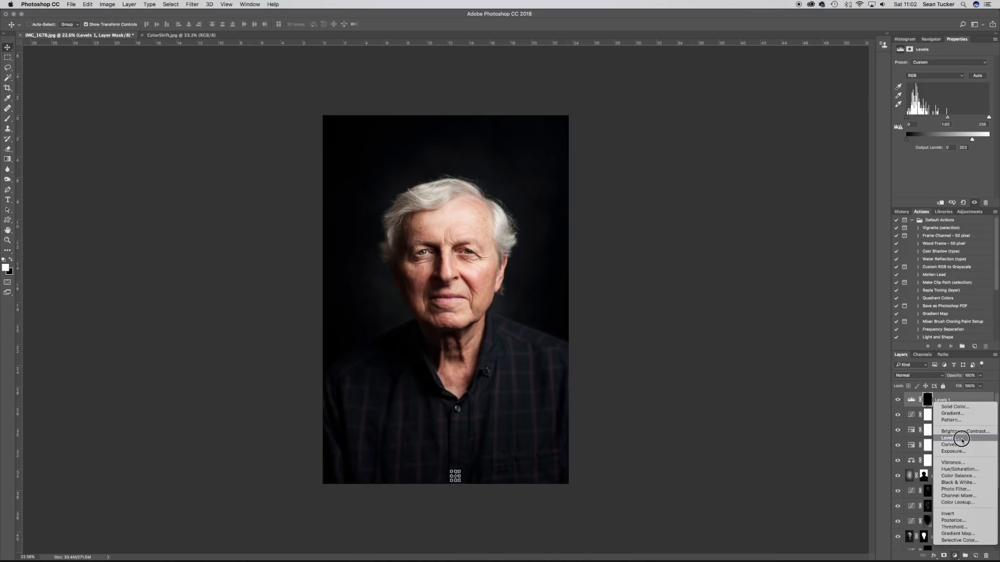
left_click(861, 382)
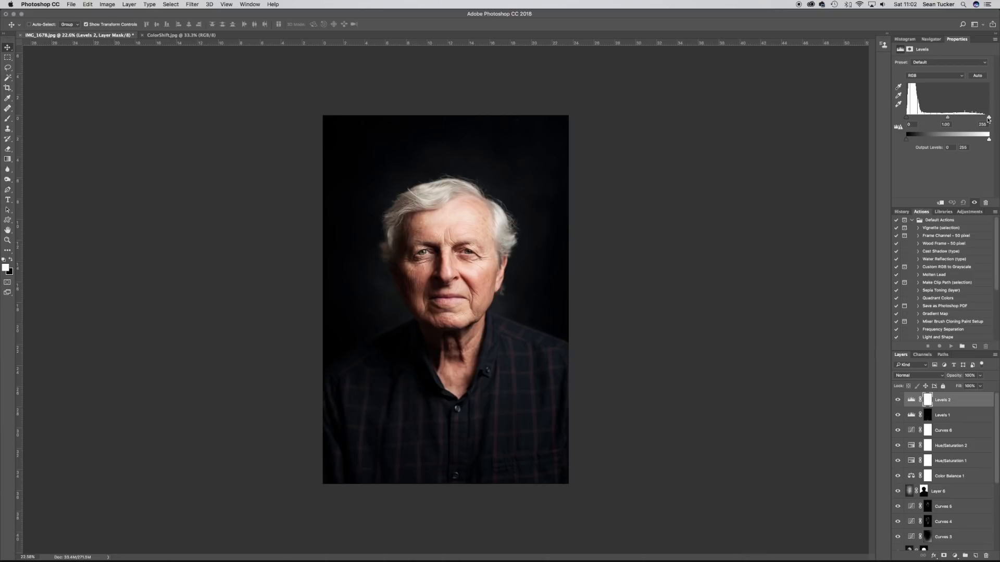
mouse_move(990, 119)
left_mouse_down()
mouse_move(967, 120)
mouse_move(978, 119)
left_mouse_up()
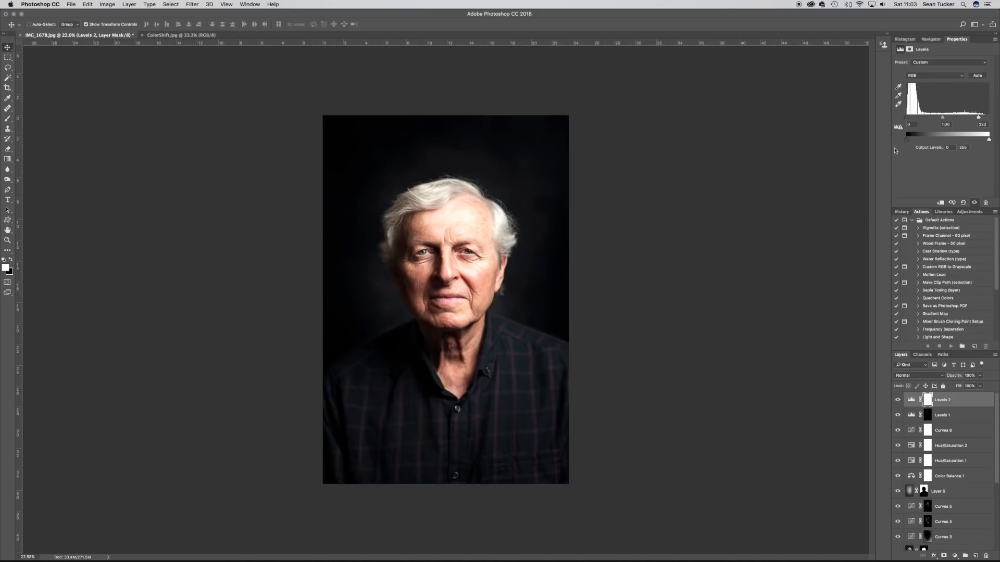
left_click_drag(980, 120, 985, 119)
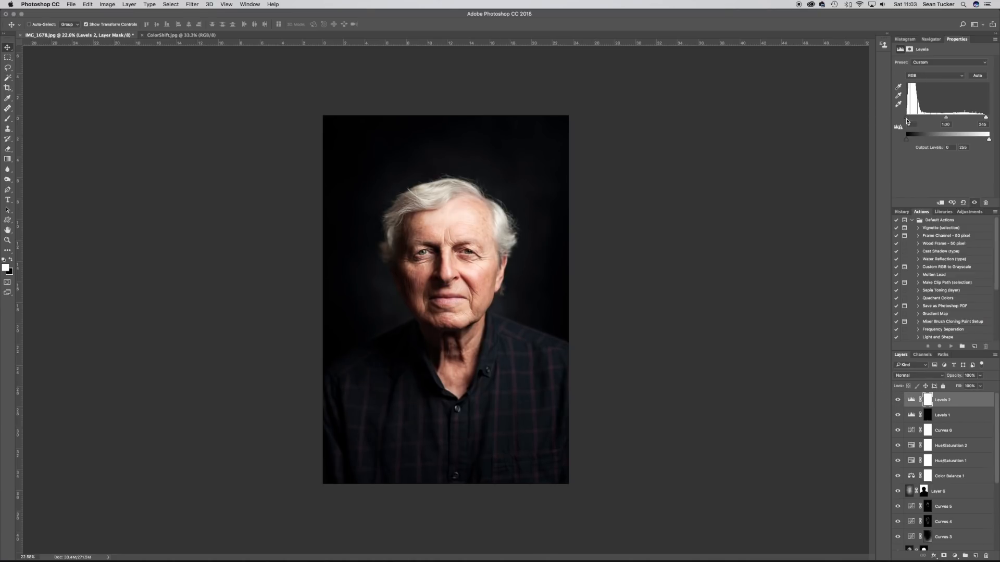
left_click(906, 119, "alt")
mouse_move(906, 120)
left_mouse_down()
mouse_move(859, 129)
mouse_move(906, 120)
left_mouse_up()
scroll(956, 494, "down", 5)
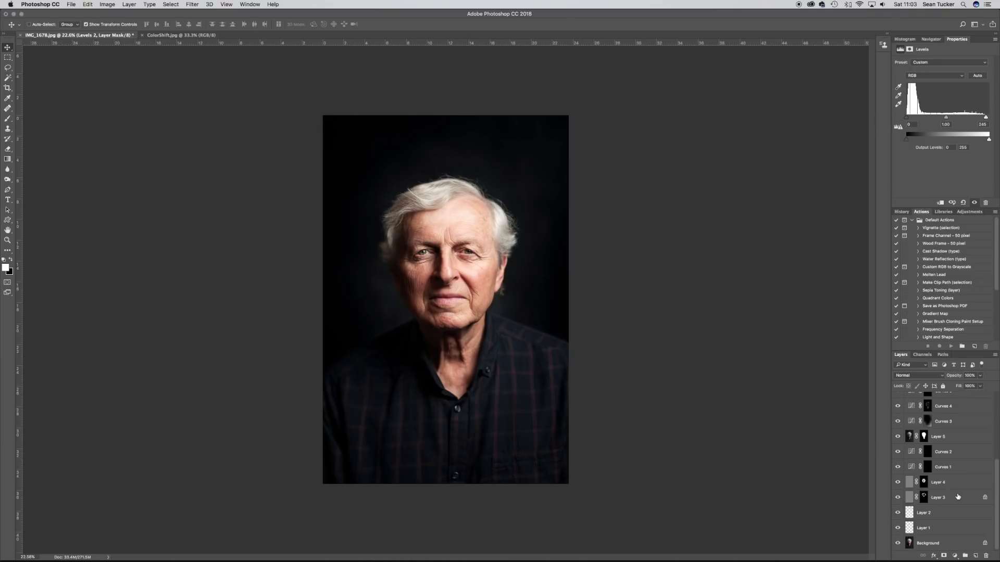
Compare the original Background layer alone with the fully retouched portrait, isolating and restoring the layer stack's visibility
left_click(898, 544, "alt")
left_click(898, 544, "alt")
left_click(898, 544, "alt")
left_click(898, 544, "alt")
left_click(899, 544, "alt")
left_click(899, 544, "alt")
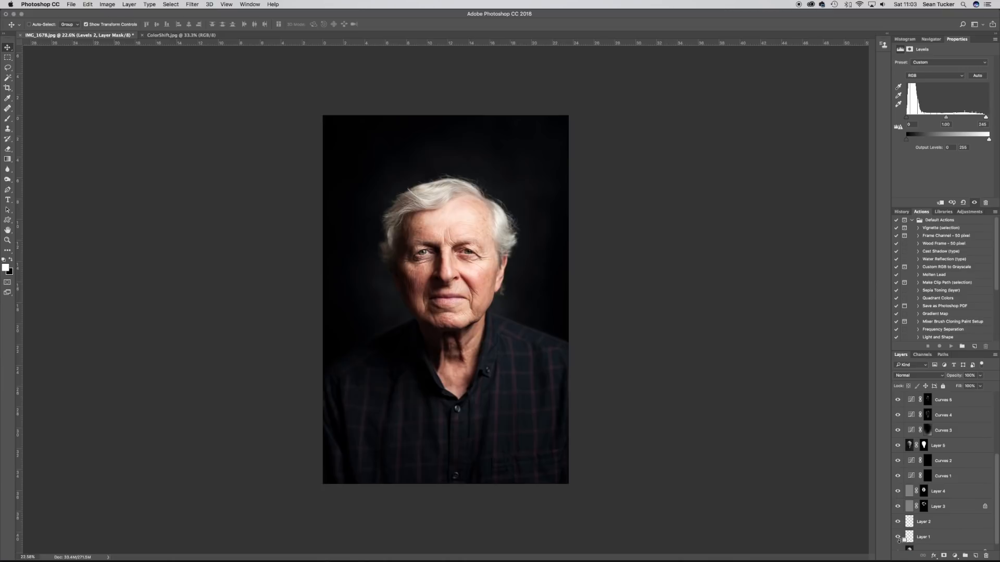
left_click(898, 538, "alt")
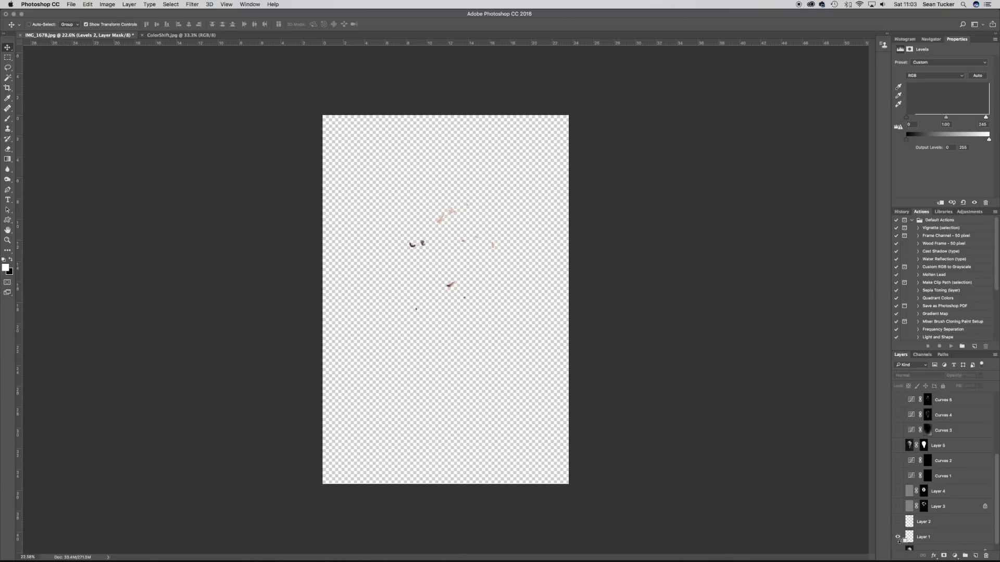
left_click(899, 539, "alt")
scroll(898, 541, "down", 1)
left_click(898, 544, "alt")
left_click(898, 544, "alt")
scroll(940, 501, "up", 5)
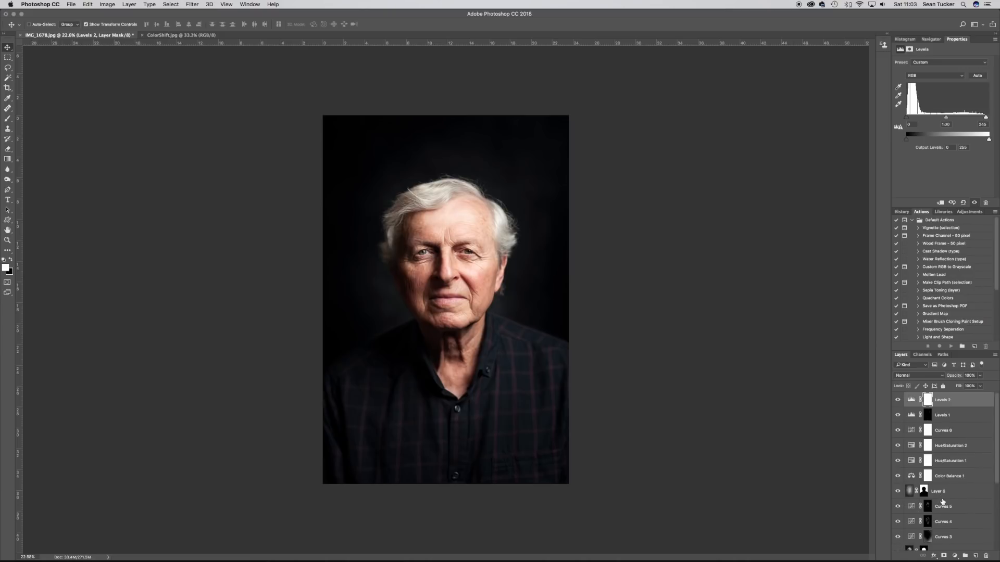
Save the color version to the Desktop as a JPEG at Maximum quality 12, named with the sitter's first name plus C
left_click(72, 4)
left_click(83, 86)
left_click(346, 469)
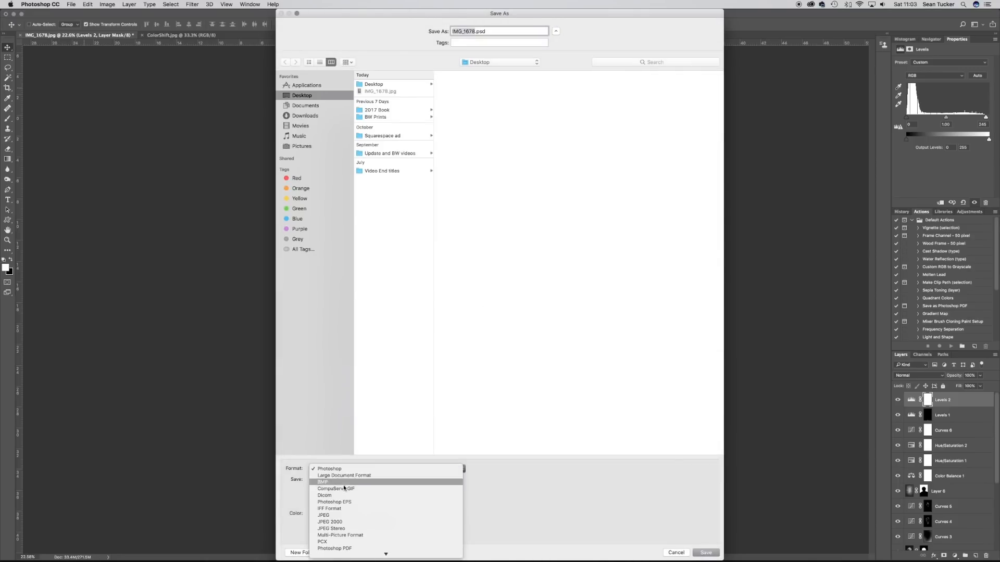
left_click(340, 514)
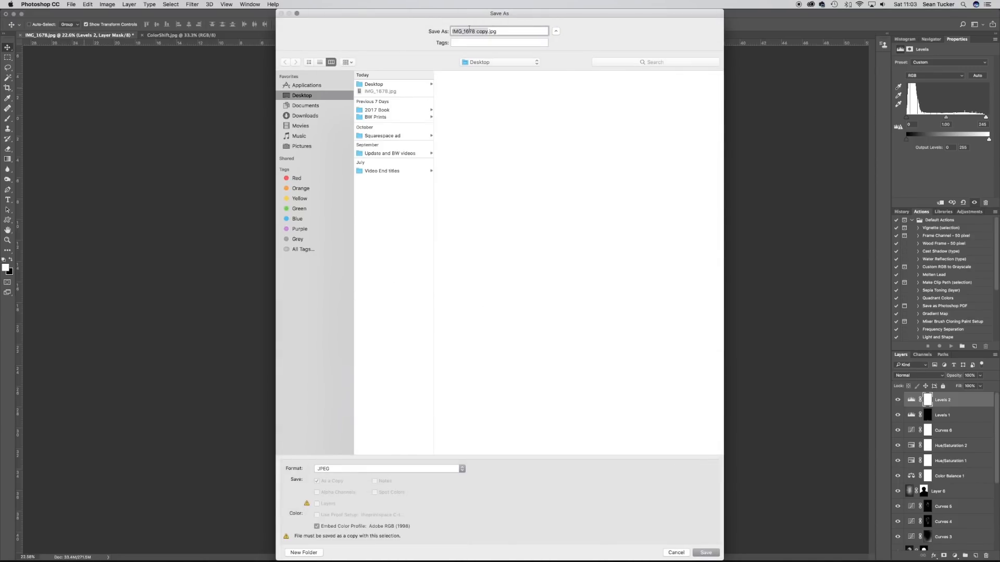
type("rgio C")
left_click(703, 553)
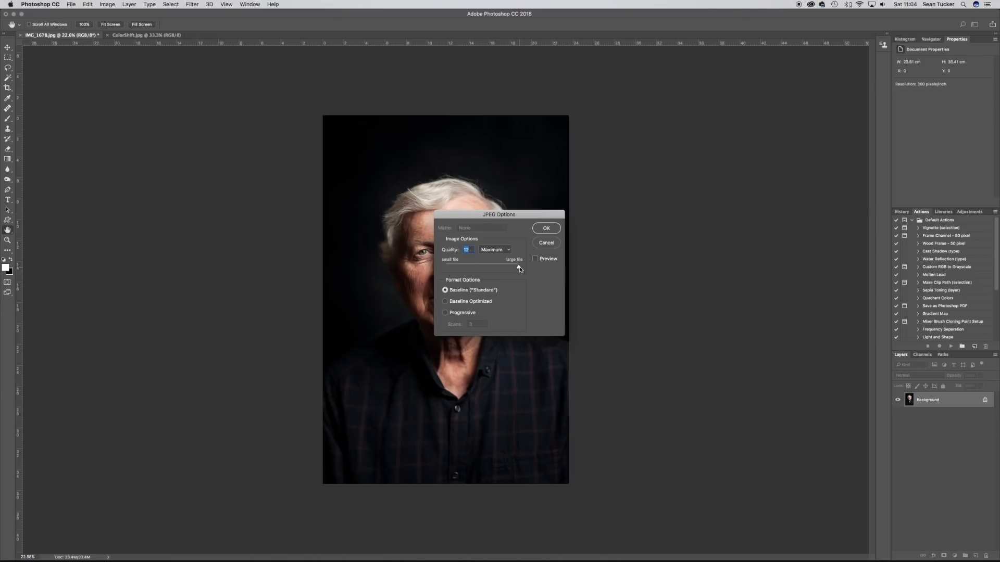
left_click(547, 229)
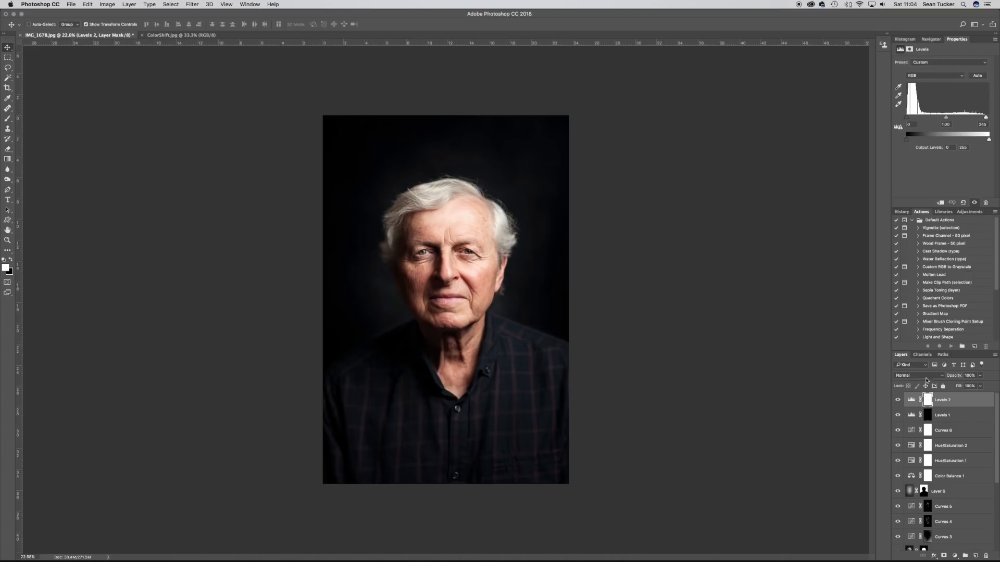
Add a Black & White adjustment layer above the stack, lowering Reds to about 2 and raising Yellows
left_click(954, 557)
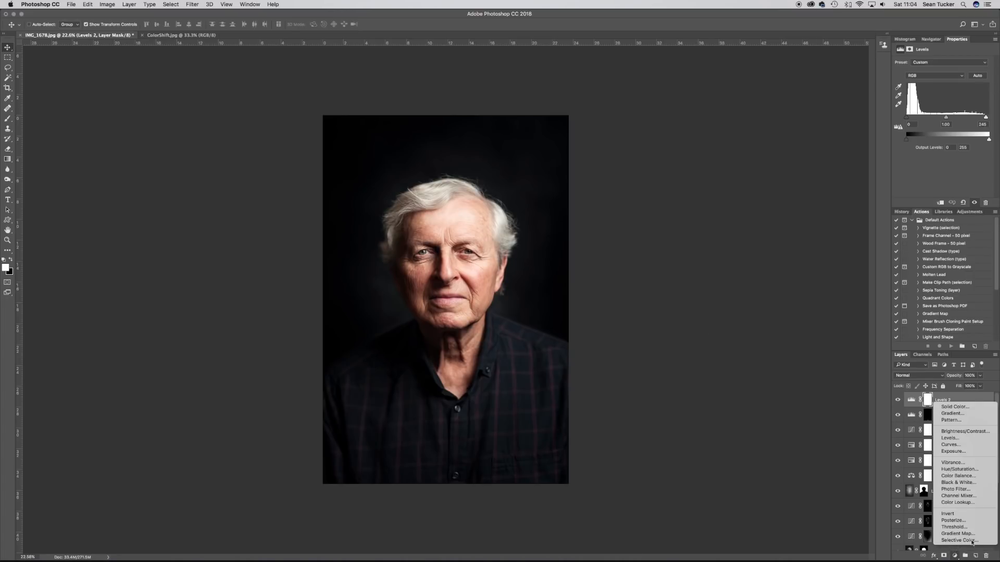
left_click(965, 483)
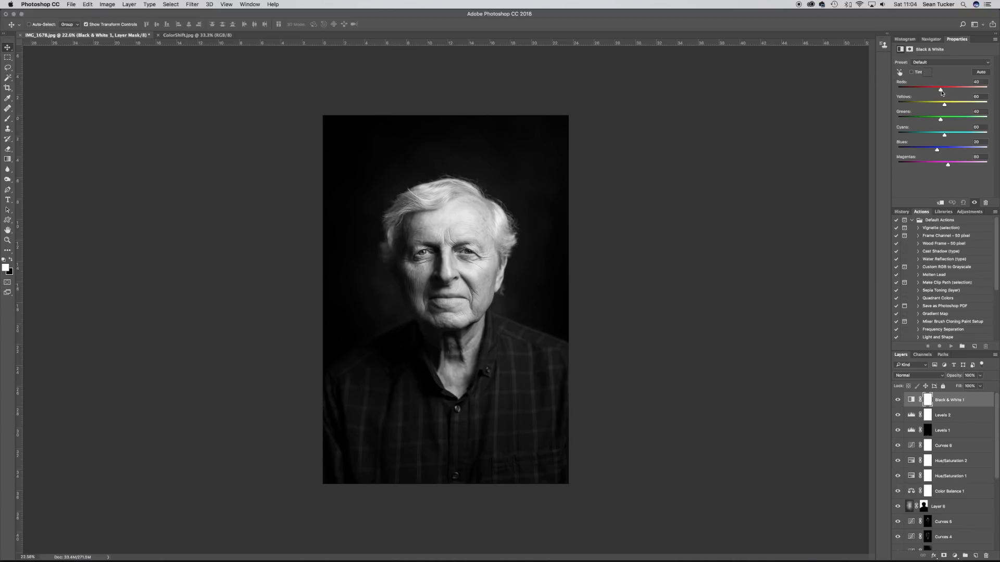
left_click_drag(942, 93, 934, 93)
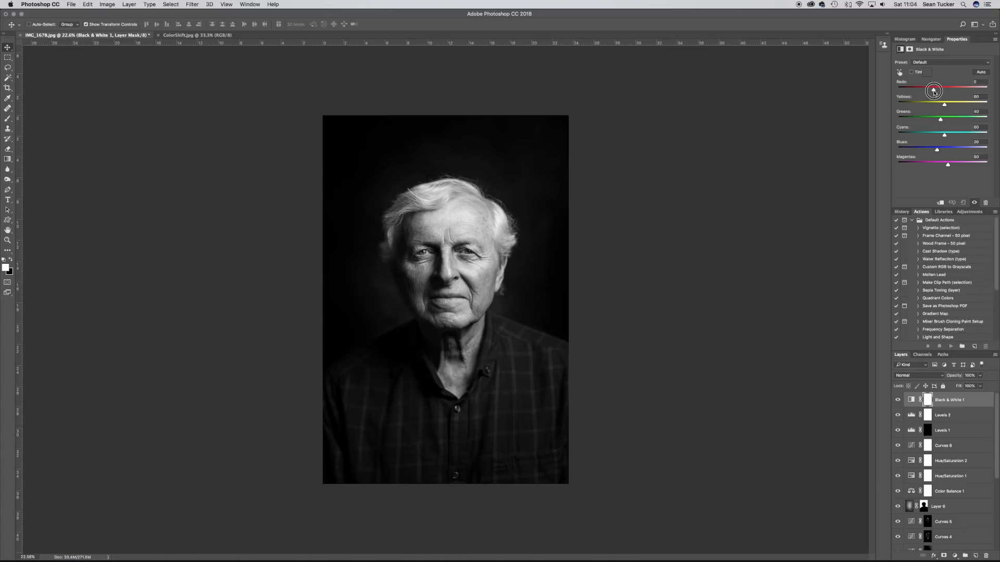
left_click_drag(934, 91, 951, 106)
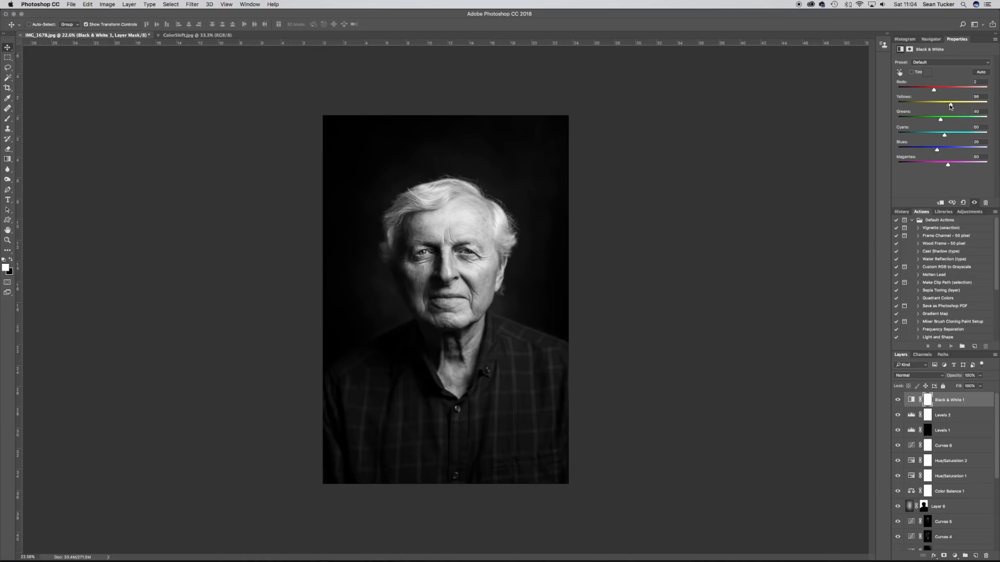
Fine-tune the Blues, Cyans and Greens of the Black & White layer, and compare the portrait with and without the conversion
mouse_move(936, 151)
left_mouse_down()
mouse_move(953, 151)
mouse_move(938, 151)
left_mouse_up()
mouse_move(945, 135)
left_mouse_down()
mouse_move(922, 133)
mouse_move(940, 133)
left_mouse_up()
mouse_move(940, 119)
left_mouse_down()
mouse_move(920, 120)
mouse_move(939, 120)
left_mouse_up()
left_click(898, 400)
left_click(898, 400)
Add a Curves adjustment layer that lifts the highlights from about 185 to 197 and the shadows from about 64 to 71
left_click(955, 556)
left_click(951, 444)
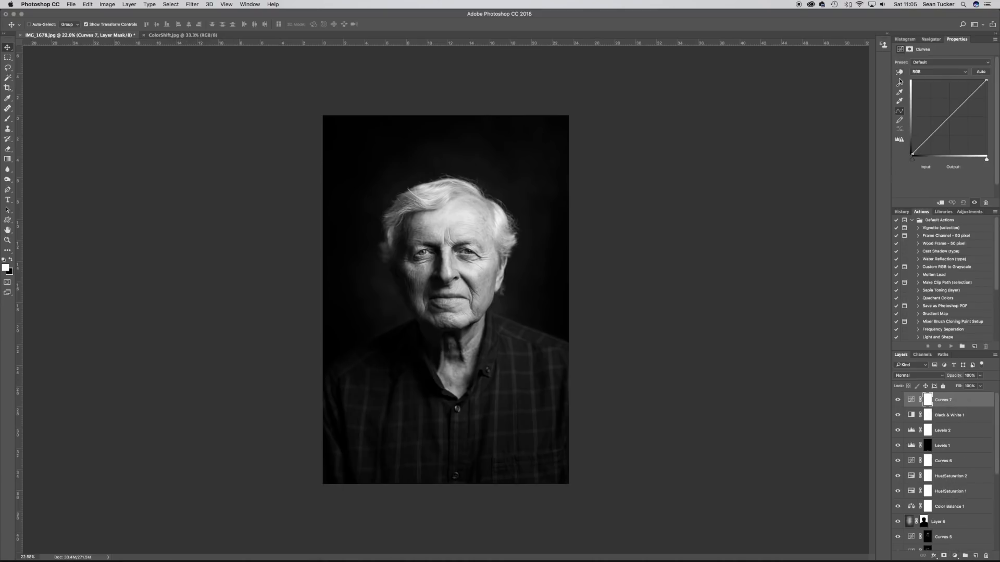
left_click_drag(967, 99, 967, 97)
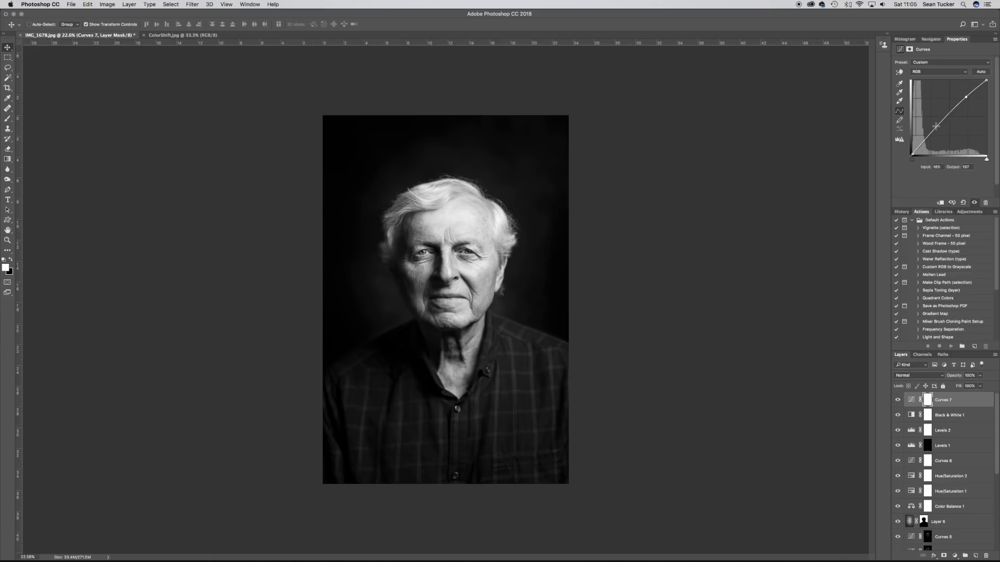
left_click(931, 135)
left_click_drag(932, 136, 932, 136)
Add a Levels adjustment layer, check highlight clipping, and set its white input level to 252, leaving the black input at 0
left_click(954, 557)
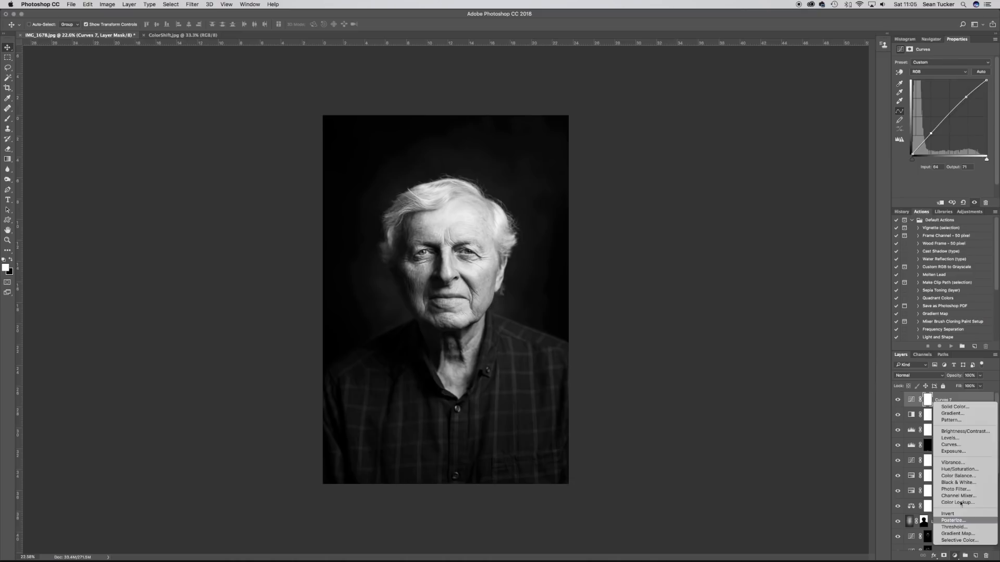
left_click(961, 439)
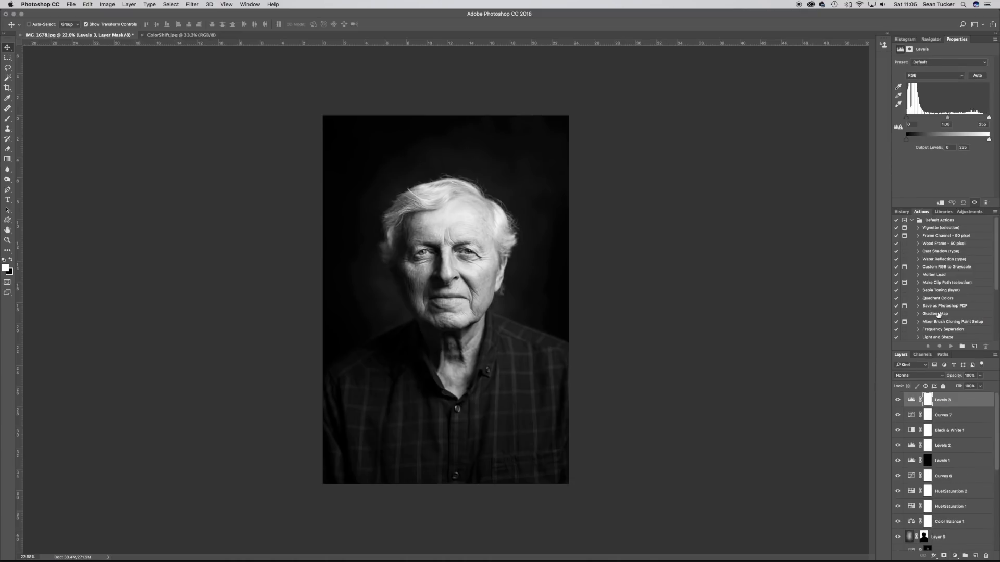
left_click(989, 118, "alt")
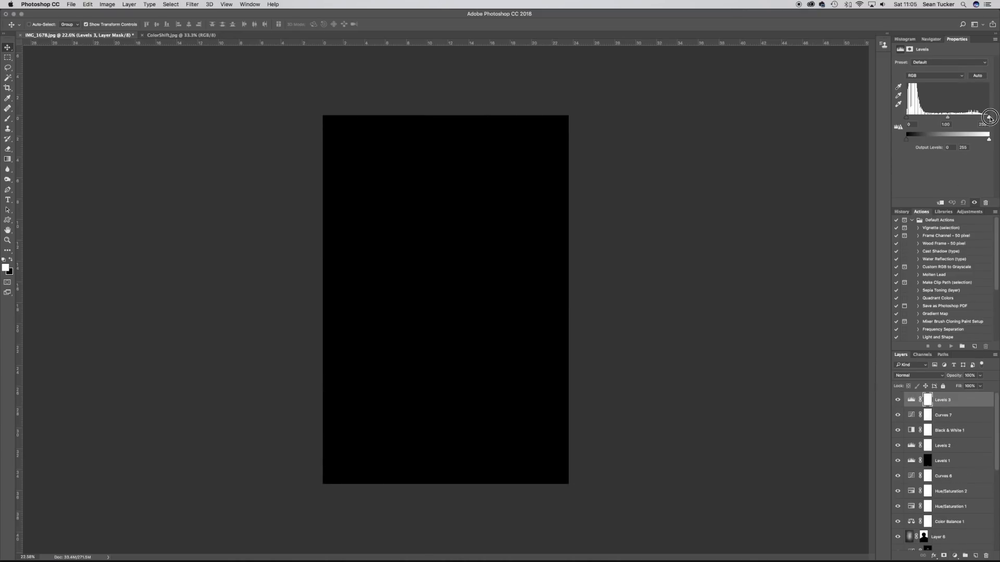
left_click_drag(989, 117, 988, 118)
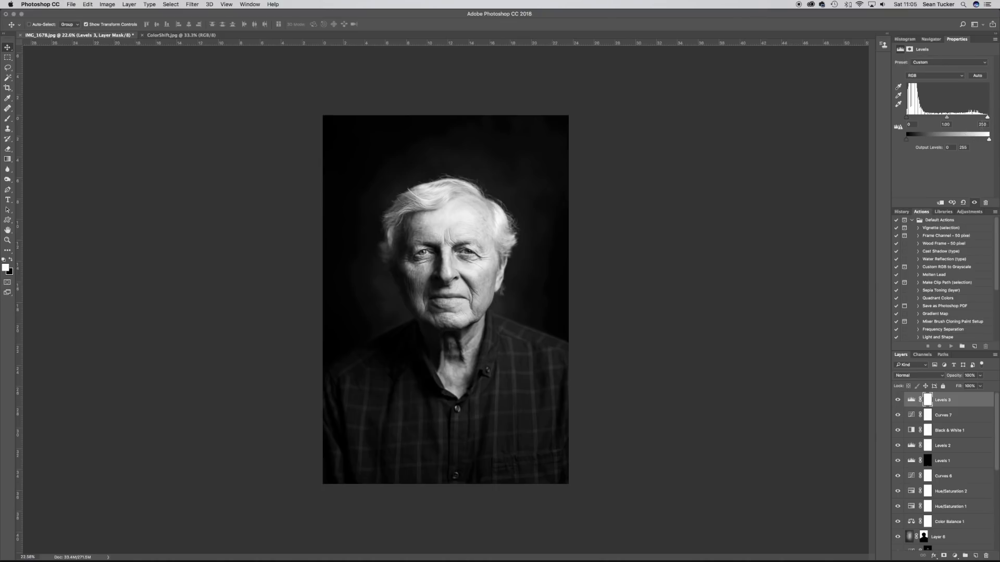
left_click(982, 125)
type("252")
mouse_move(907, 119)
left_mouse_down()
mouse_move(918, 118)
mouse_move(899, 117)
left_mouse_up()
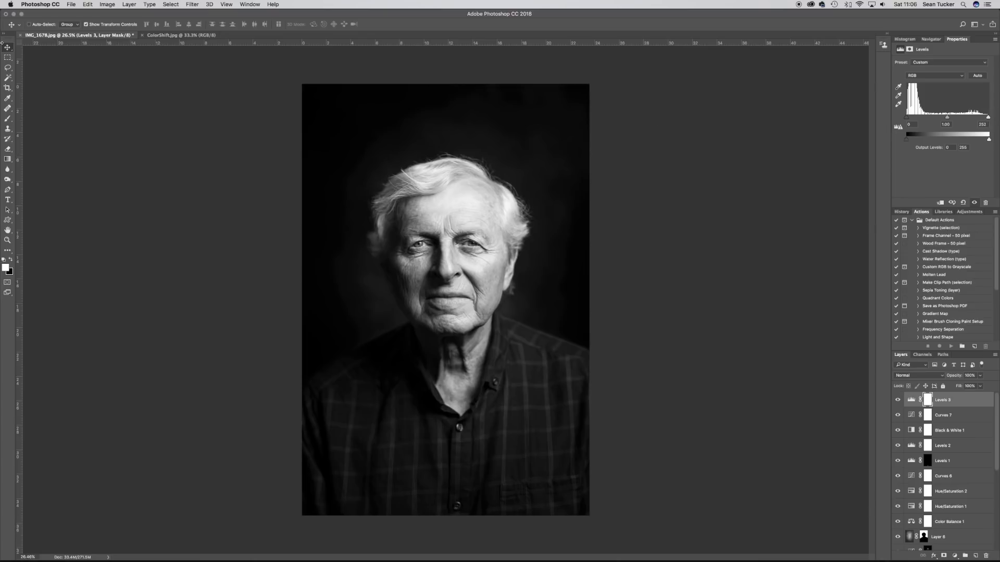
Save the monochrome version to the Desktop as a Maximum quality 12 JPEG, reusing the color copy's file name with BW added
left_click(71, 4)
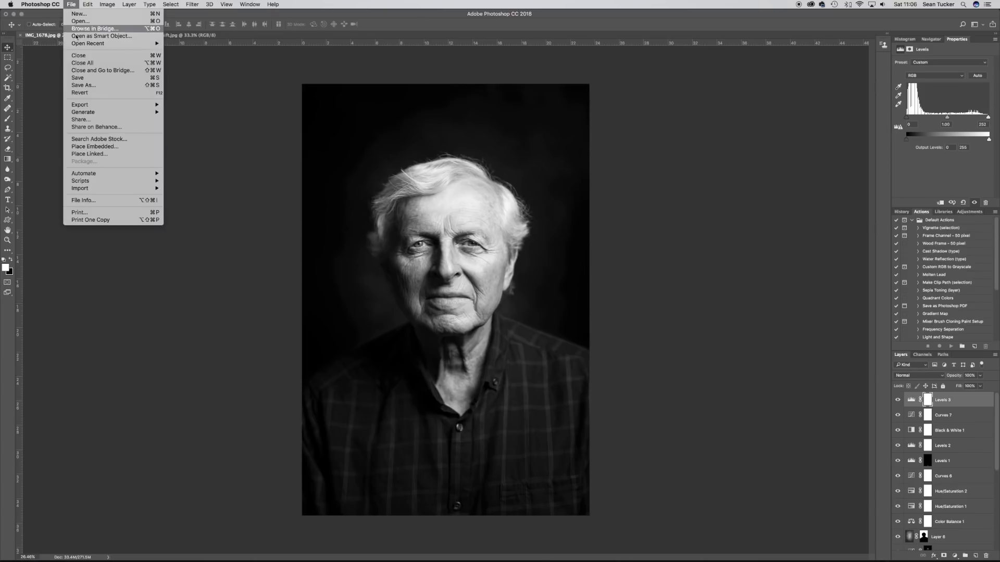
left_click(91, 86)
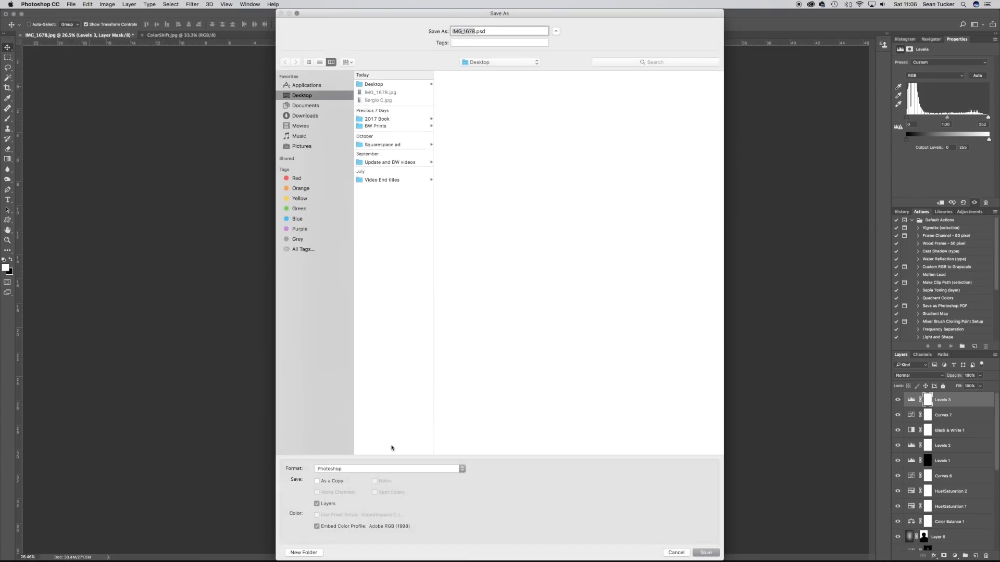
left_click(379, 469)
left_click(373, 515)
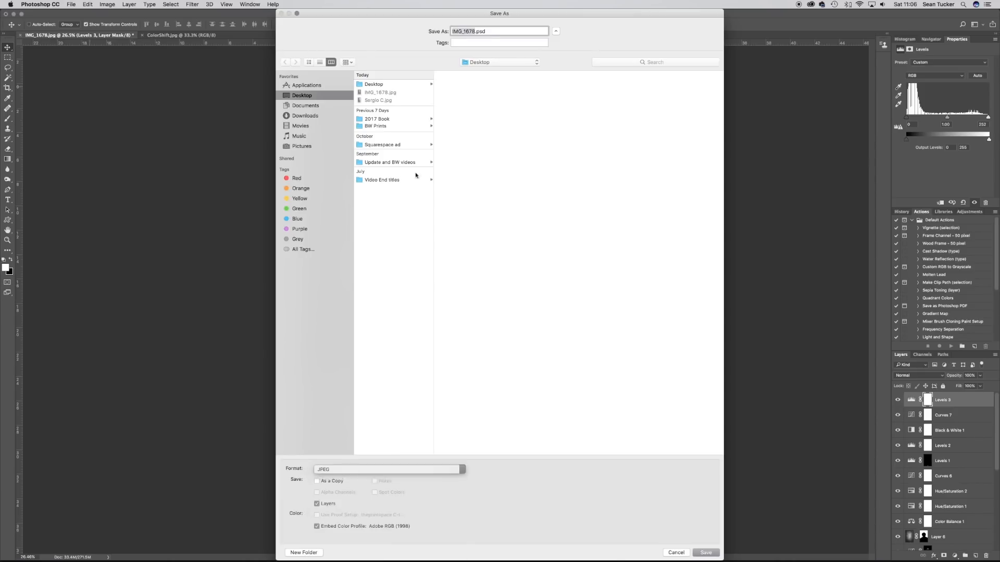
left_click(387, 101)
double_click(470, 32)
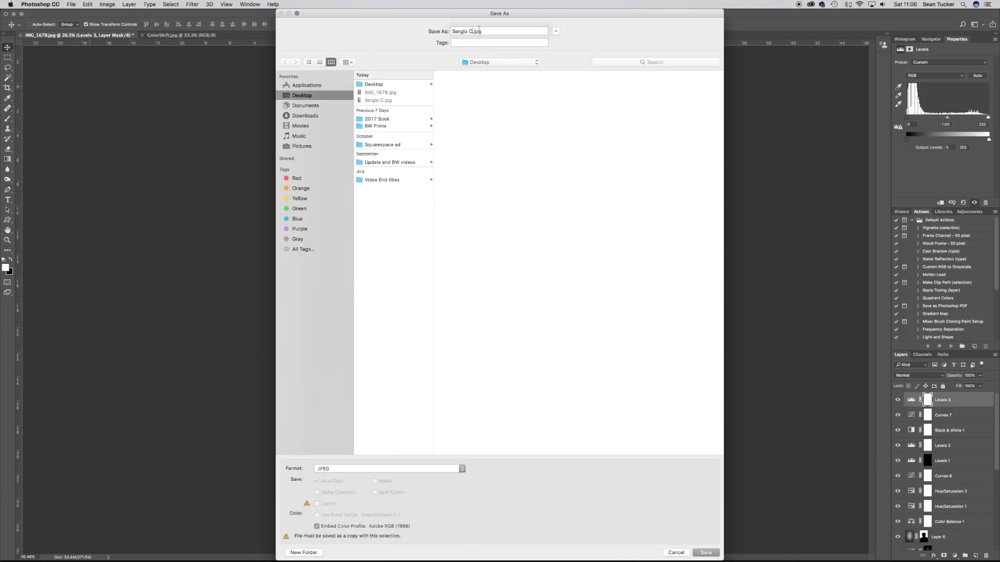
type("bw")
key("BackSpace")
key("BackSpace")
type("BW")
left_click(704, 553)
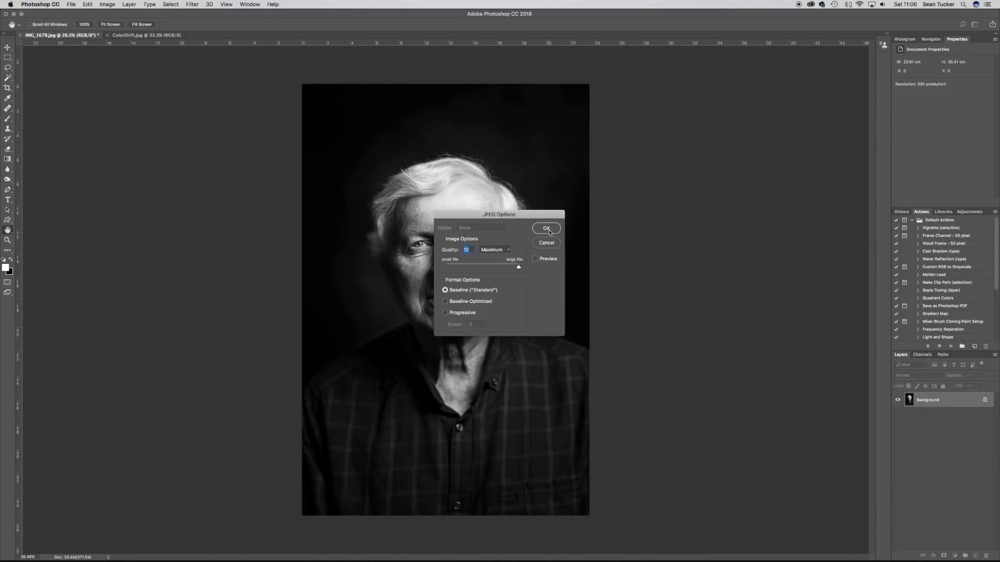
left_click(550, 230)
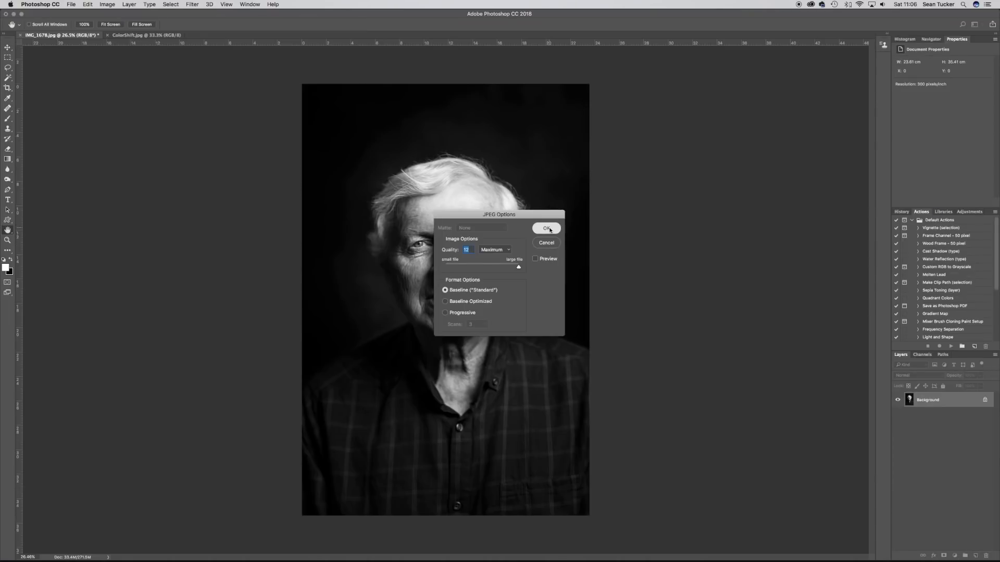